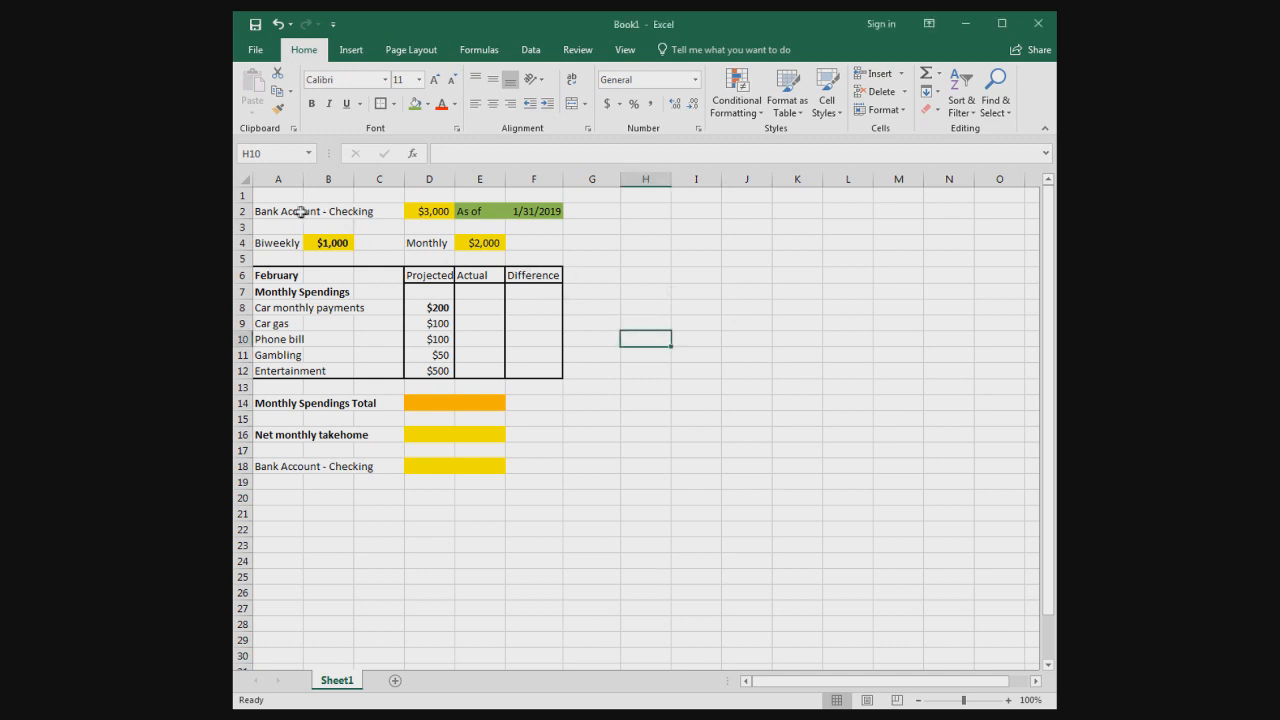
# Review the checking account balance in D2 and its as-of date in row 2
pyautogui.moveTo(303, 212); pyautogui.dragTo(559, 451)
pyautogui.click(803, 549)
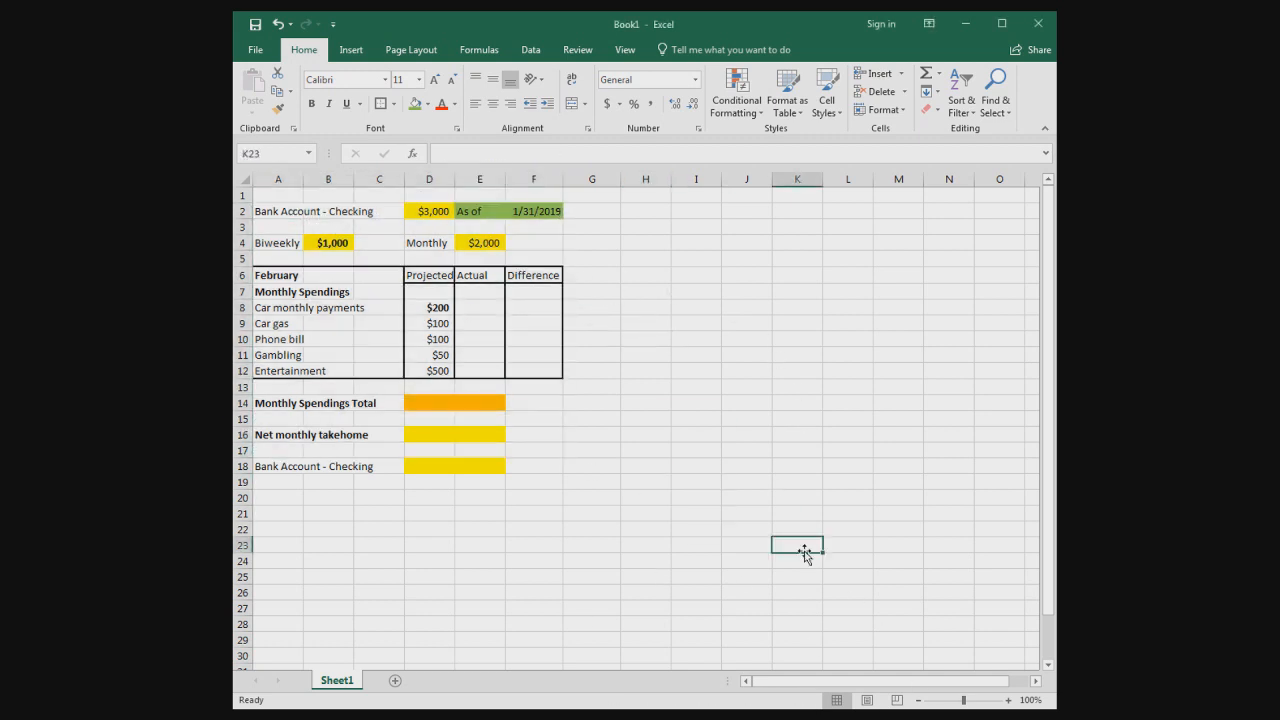
pyautogui.click(270, 208)
pyautogui.moveTo(270, 208); pyautogui.dragTo(432, 212)
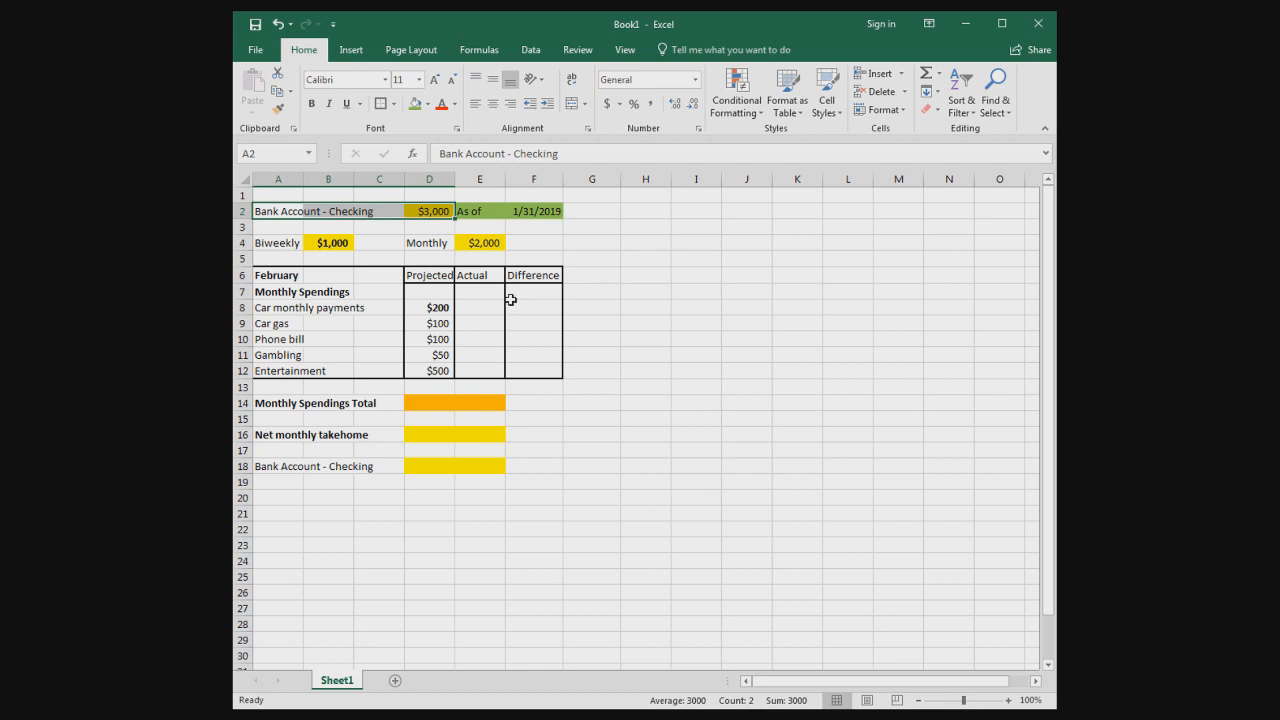
pyautogui.click(437, 210)
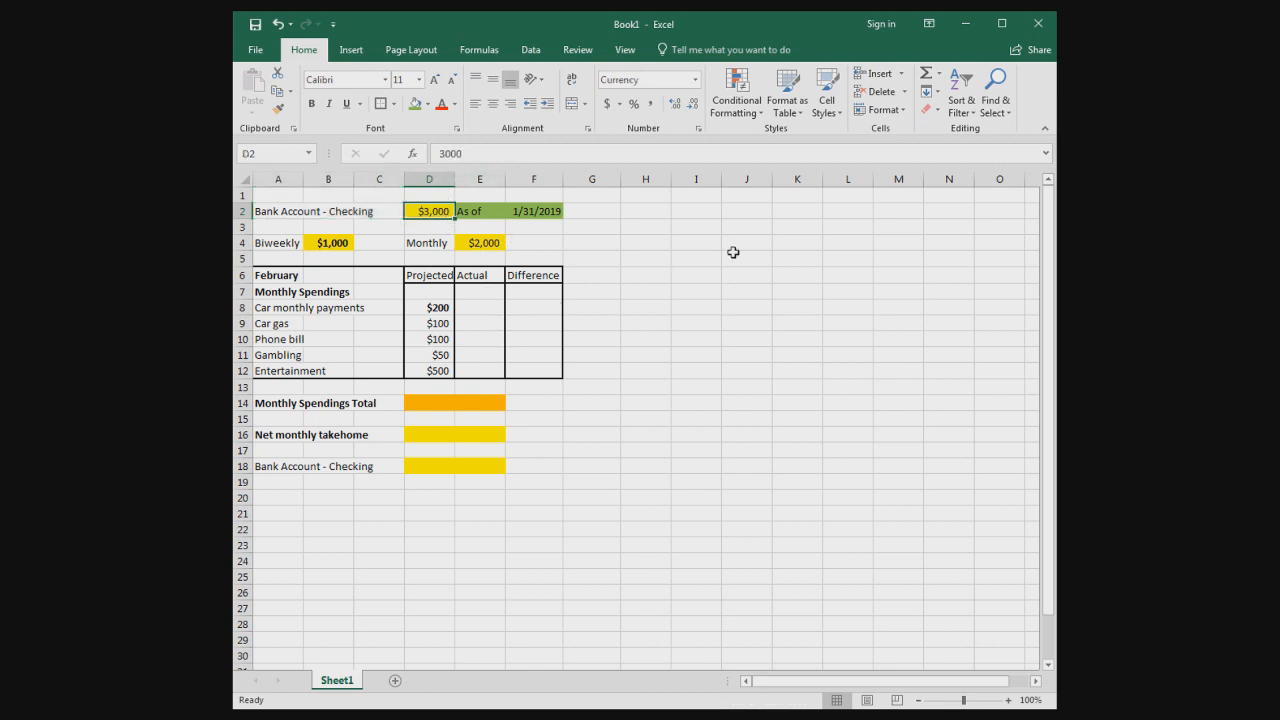
pyautogui.moveTo(476, 212); pyautogui.dragTo(556, 211)
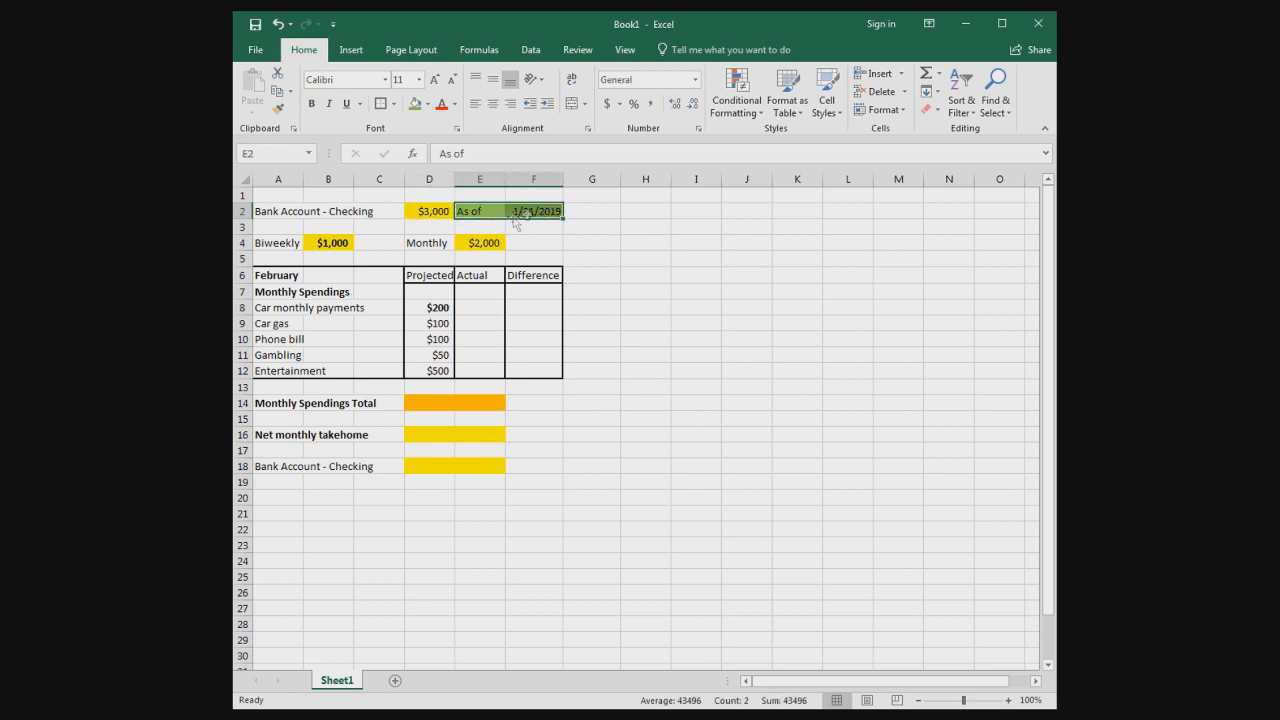
pyautogui.click(434, 212)
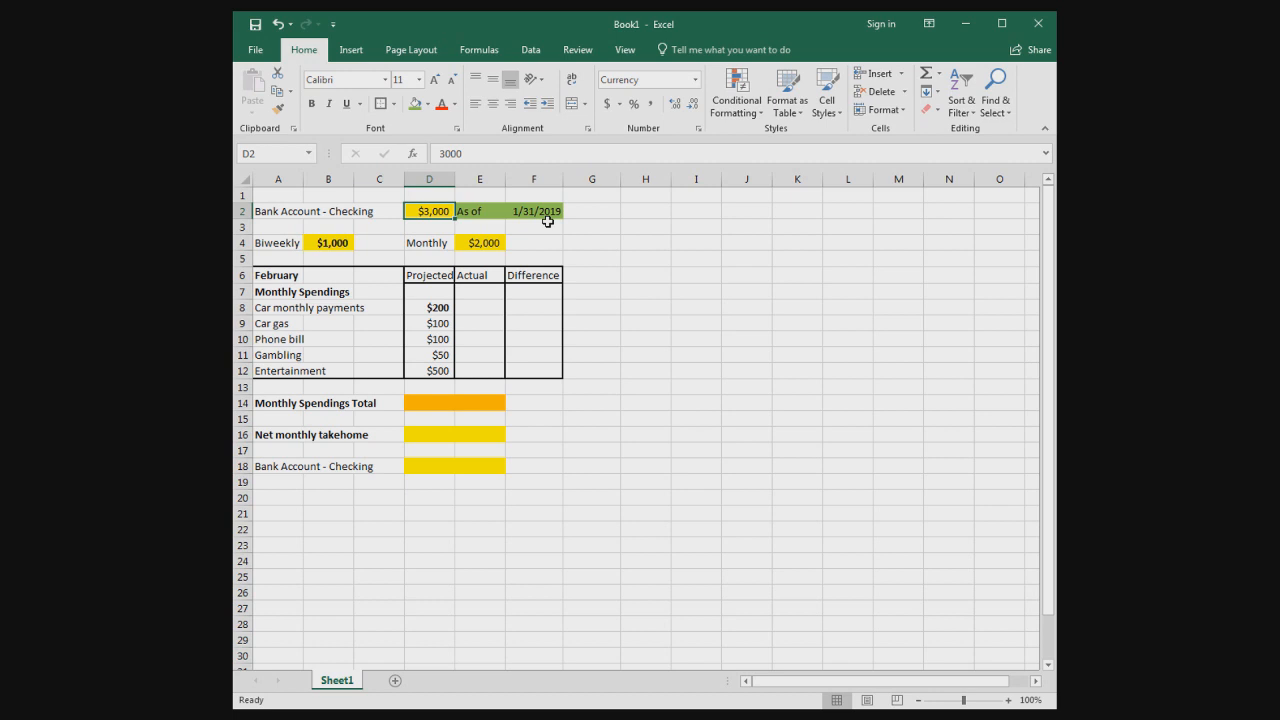
# Examine the biweekly and monthly income in row 4, including the formula behind the monthly amount in E4
pyautogui.moveTo(264, 243); pyautogui.dragTo(500, 243)
pyautogui.click(622, 273)
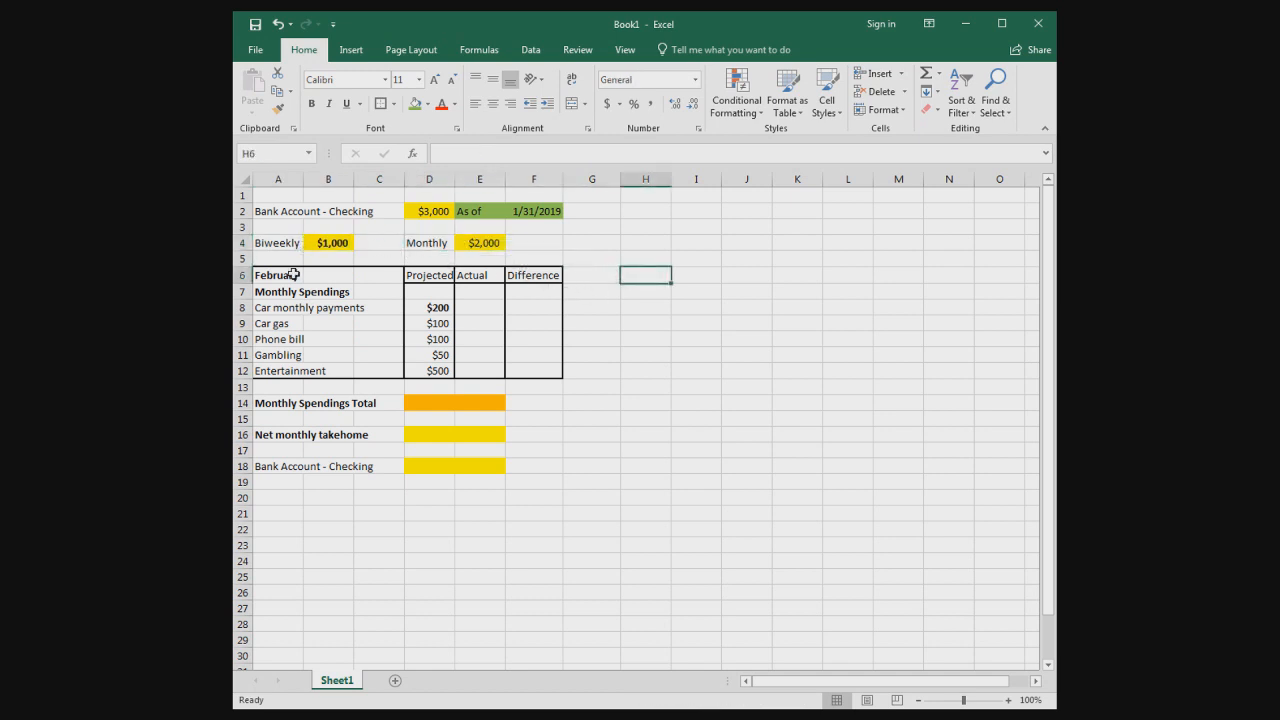
pyautogui.moveTo(286, 243); pyautogui.dragTo(337, 243)
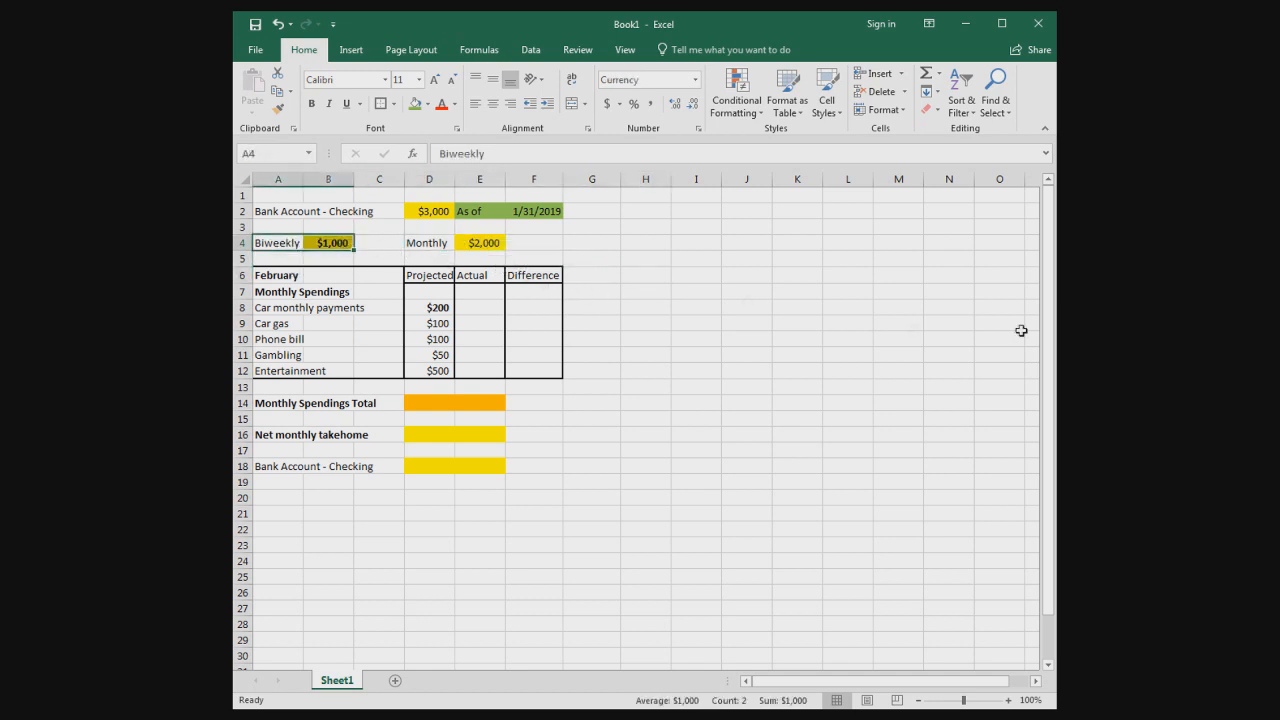
pyautogui.press('Right')
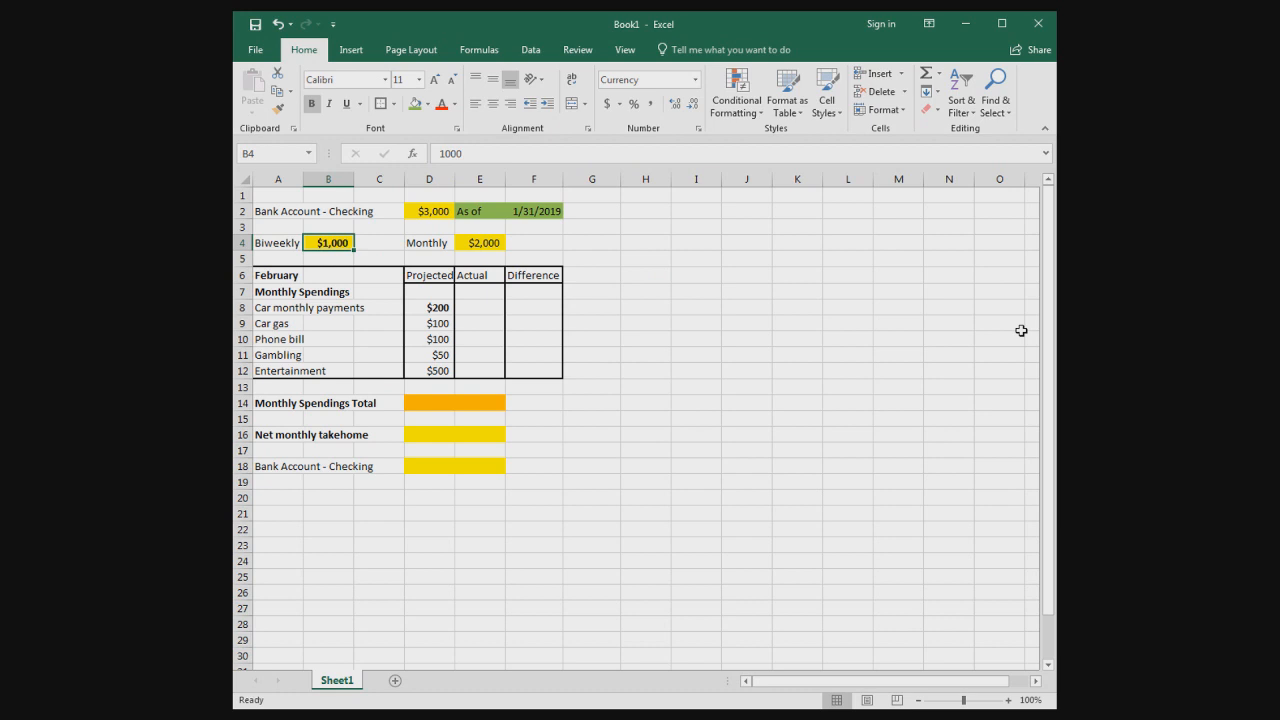
pyautogui.press('Right')
pyautogui.press('Right')
pyautogui.press('Right')
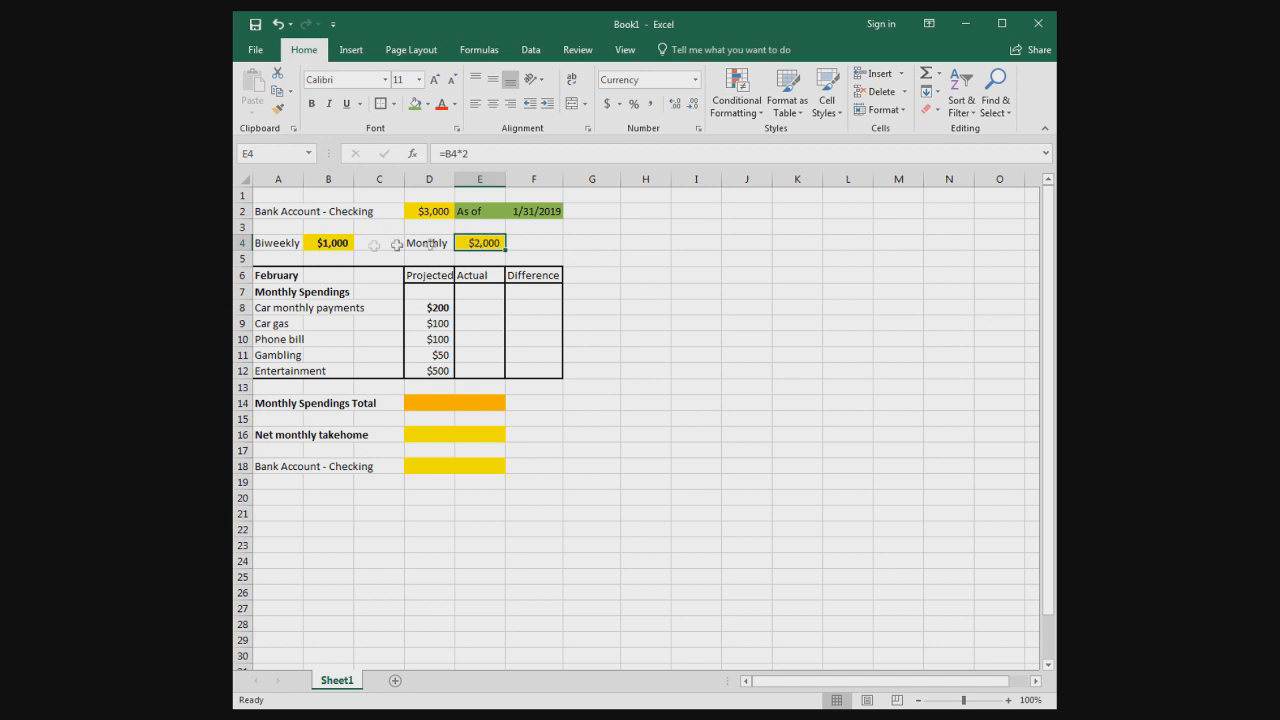
pyautogui.click(333, 243)
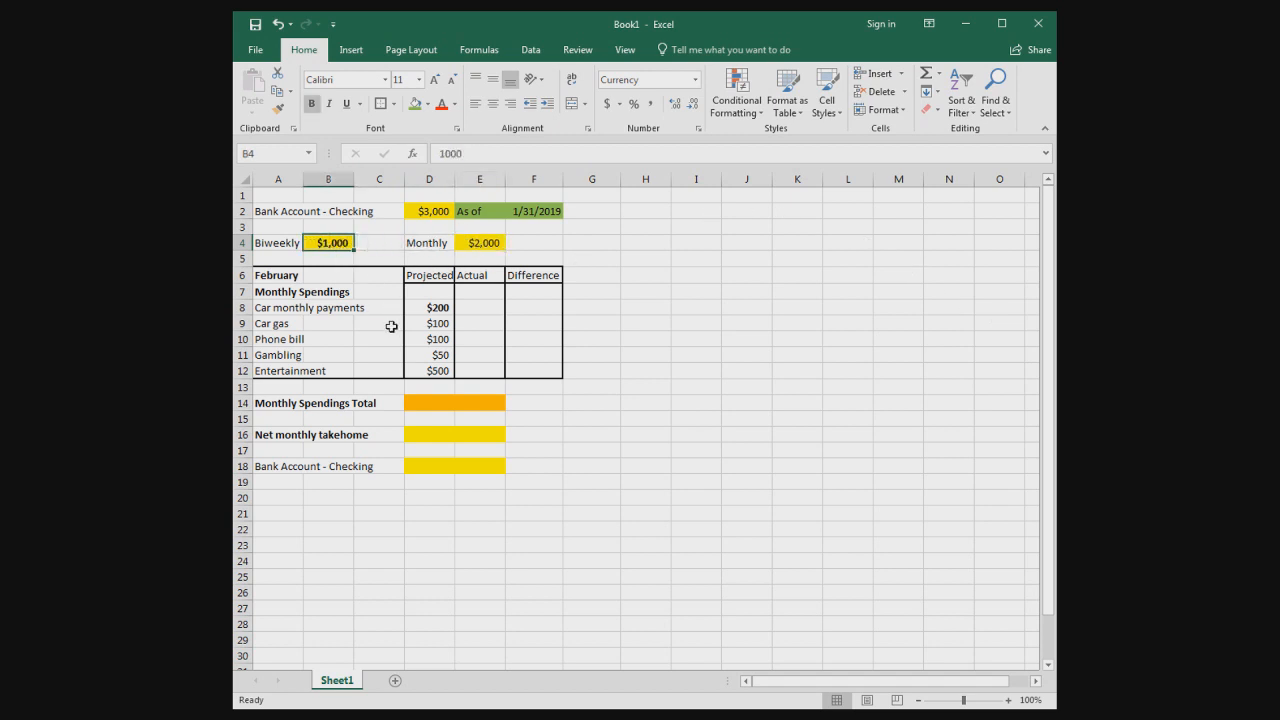
pyautogui.click(486, 245)
pyautogui.doubleClick(486, 245)
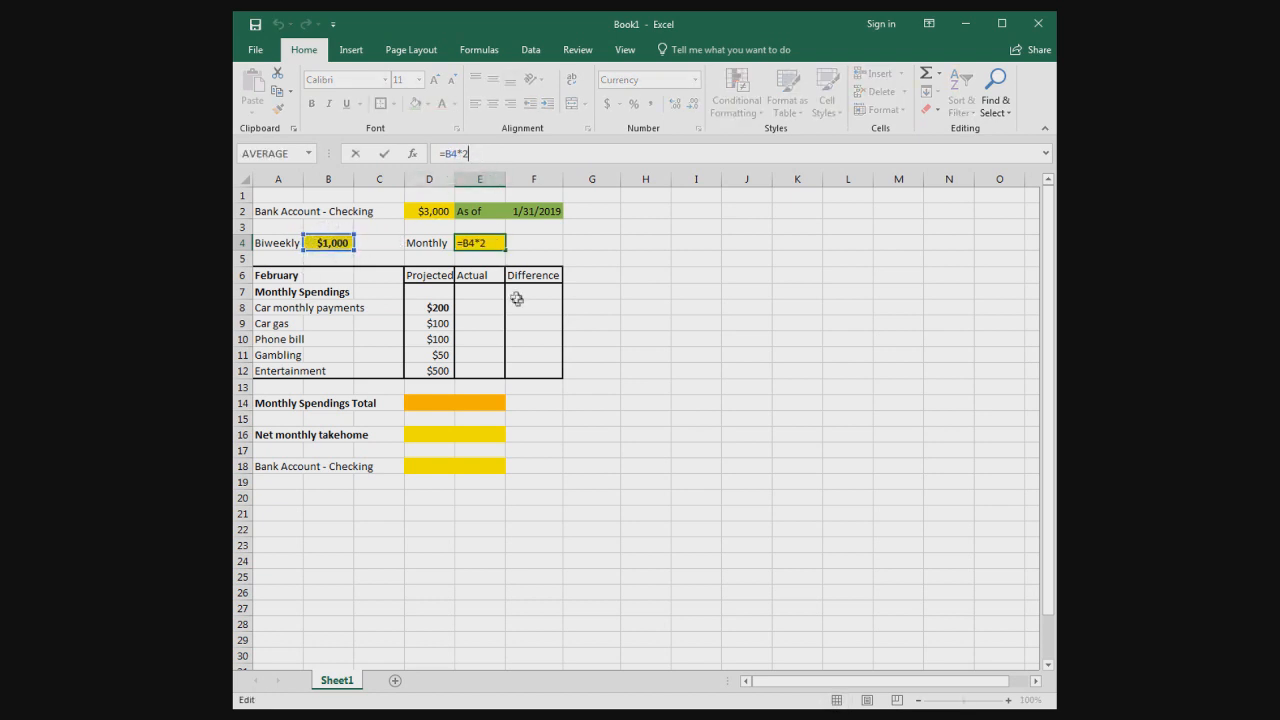
pyautogui.press('Return')
# Review the February table's layout and its list of monthly spending categories
pyautogui.moveTo(290, 276); pyautogui.dragTo(545, 372)
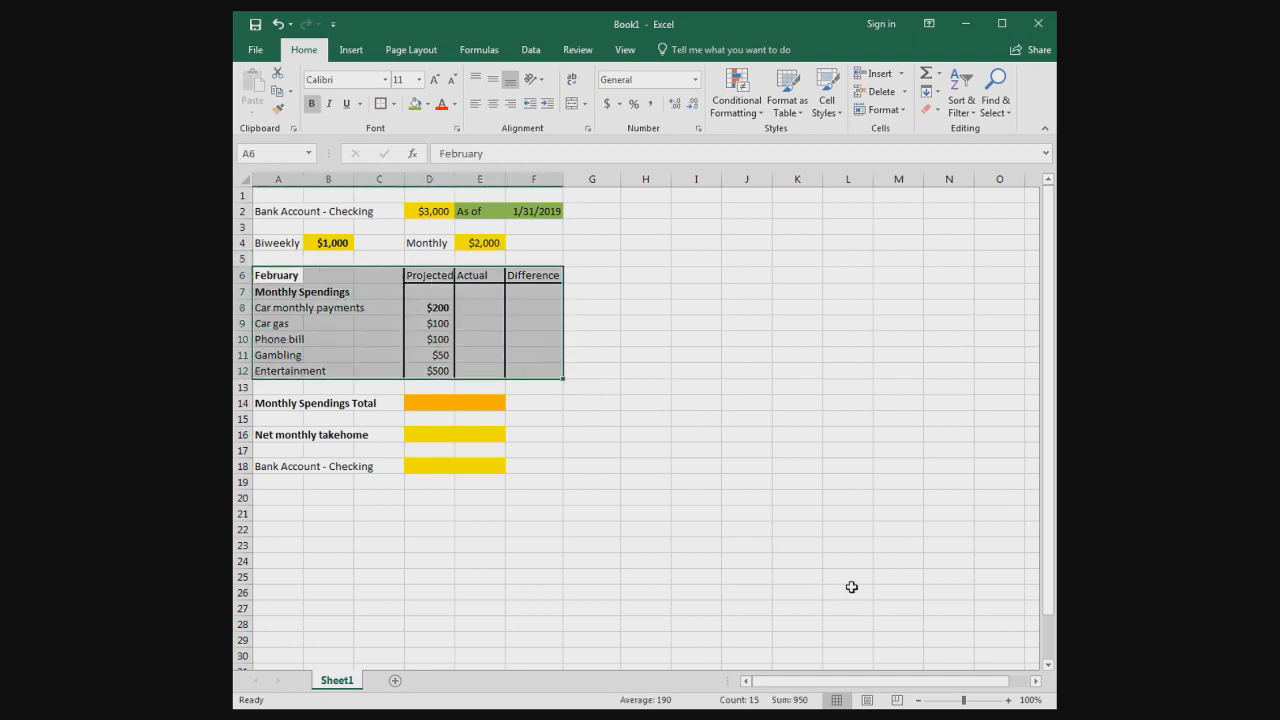
pyautogui.click(266, 273)
pyautogui.click(277, 300)
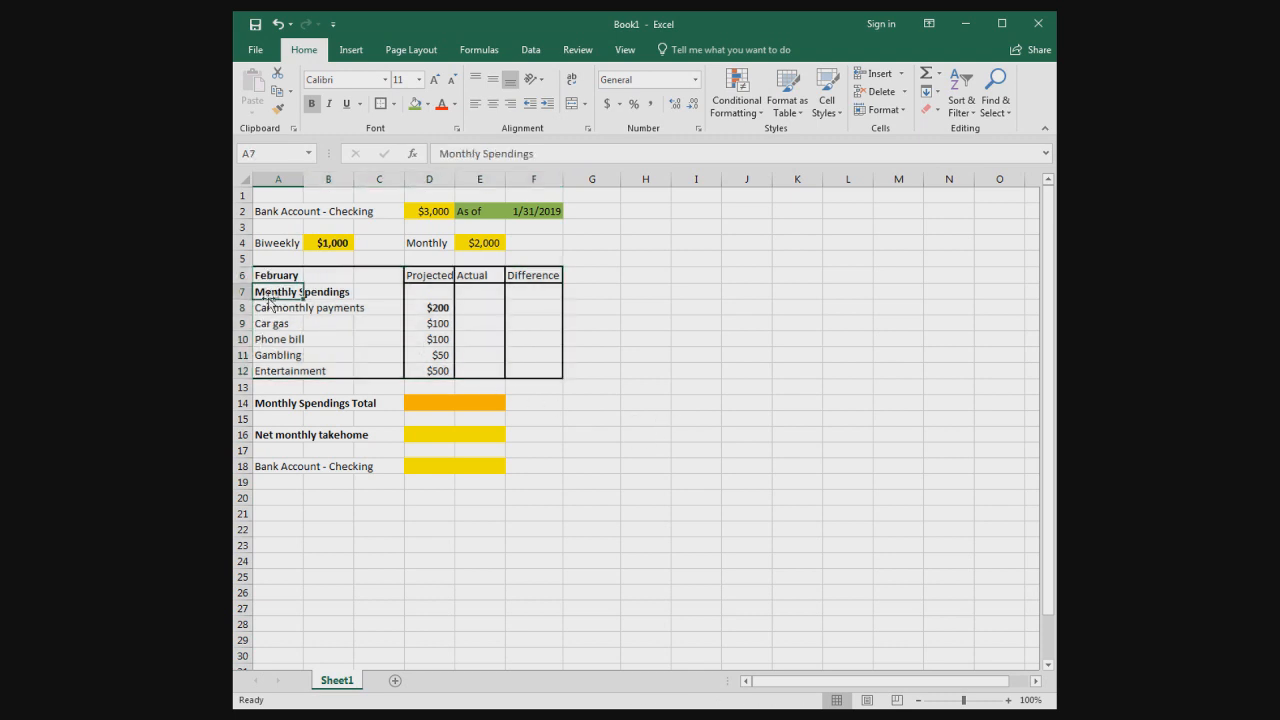
pyautogui.moveTo(271, 306); pyautogui.dragTo(397, 370)
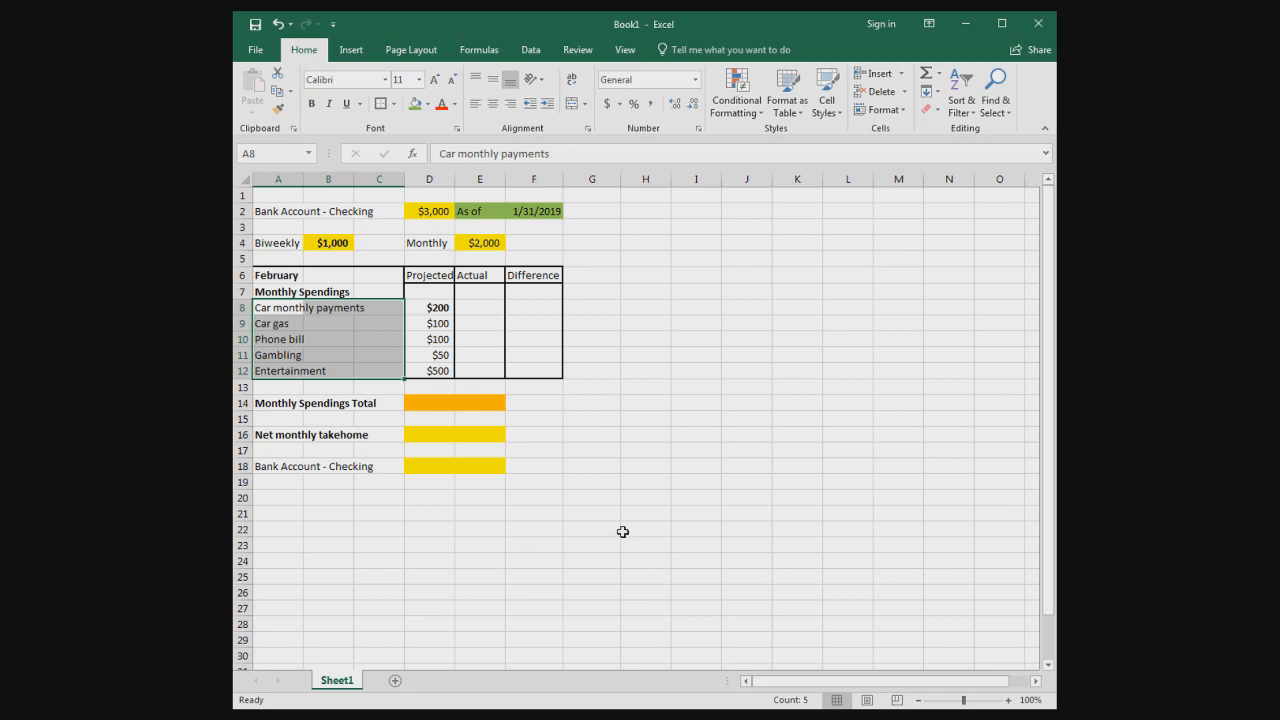
pyautogui.moveTo(292, 356)
pyautogui.mouseDown()
pyautogui.moveTo(328, 355)
pyautogui.moveTo(304, 356)
pyautogui.moveTo(334, 369)
pyautogui.moveTo(285, 371)
pyautogui.mouseUp()
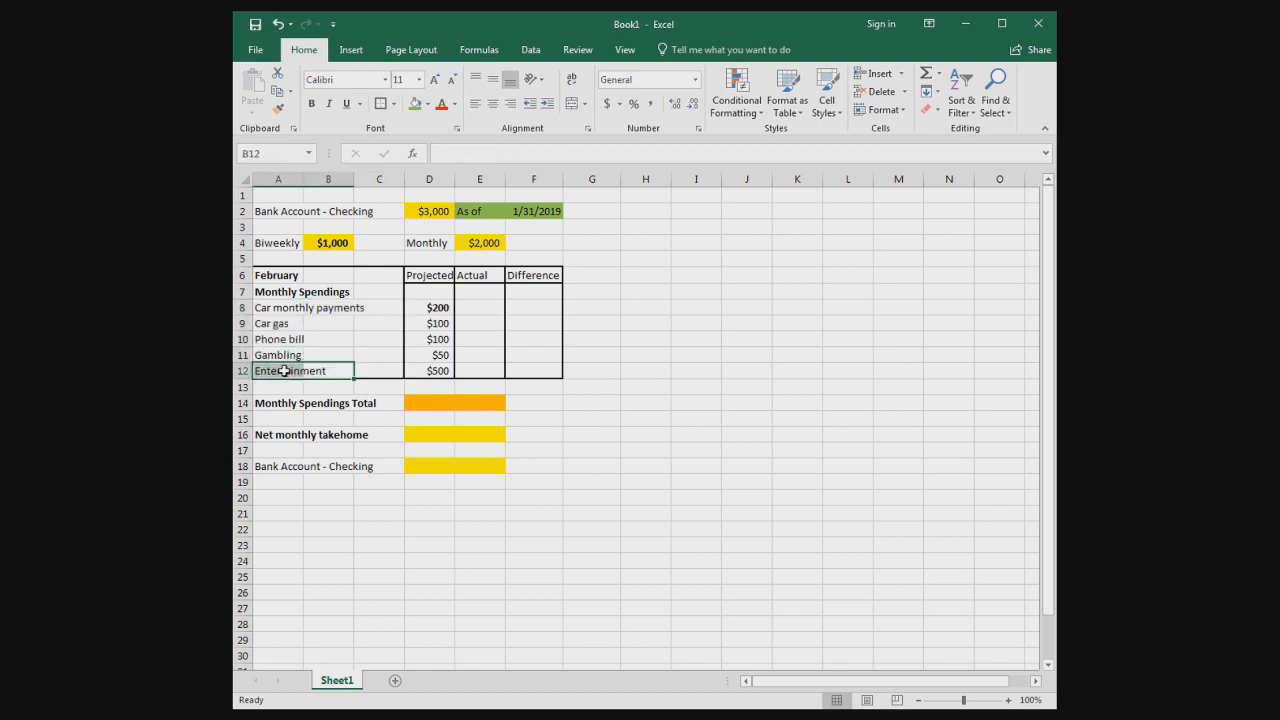
pyautogui.click(374, 367)
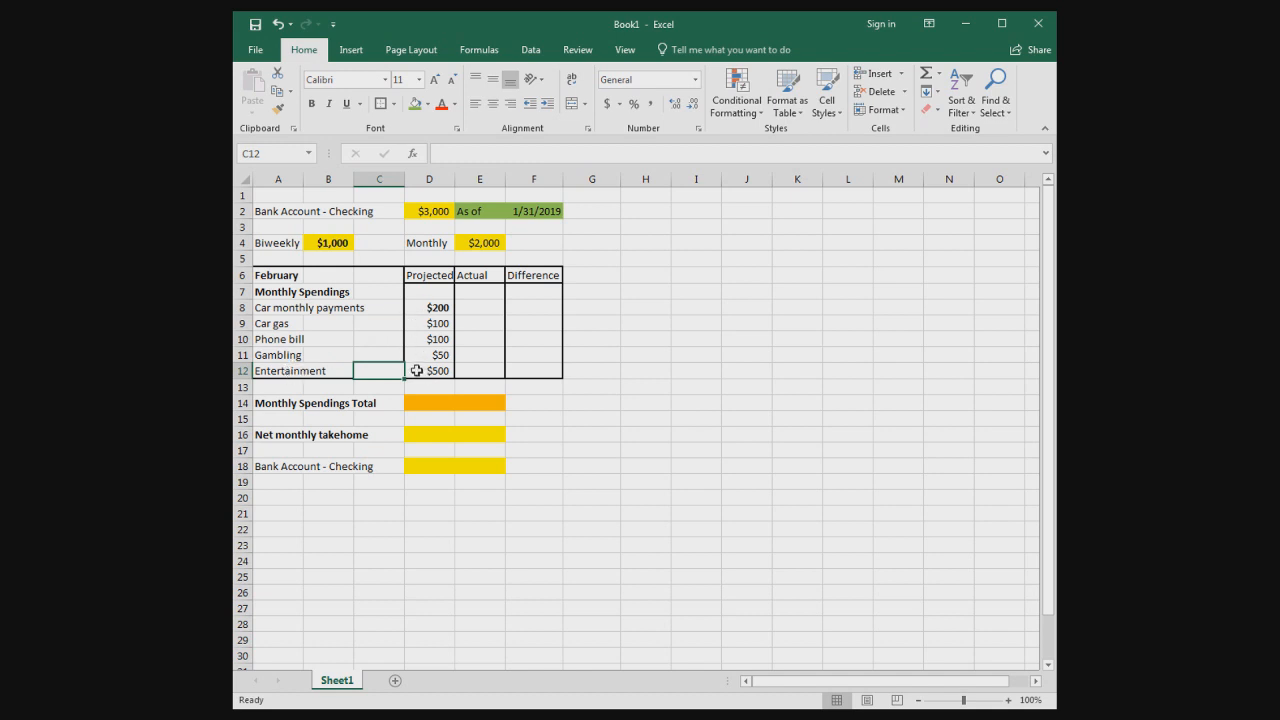
# Examine the Projected, Actual and Difference columns of the February spending table
pyautogui.moveTo(428, 275); pyautogui.dragTo(530, 275)
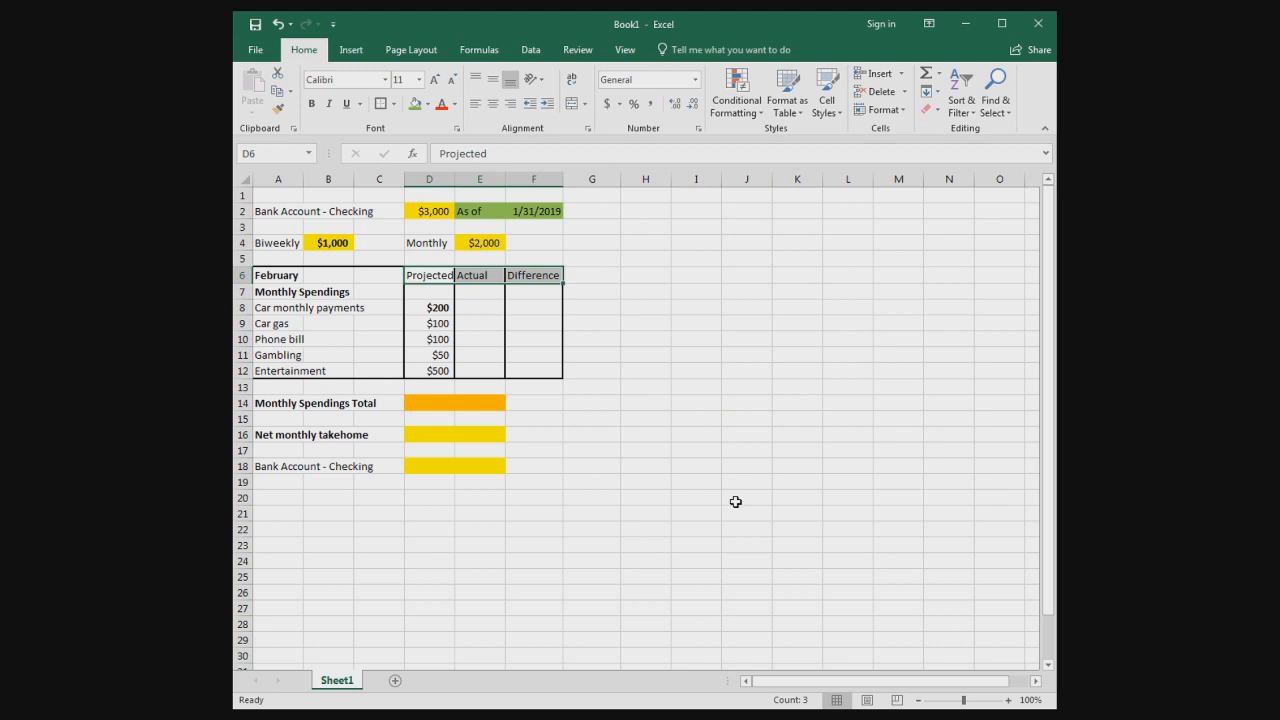
pyautogui.click(735, 501)
pyautogui.moveTo(429, 276); pyautogui.dragTo(447, 370)
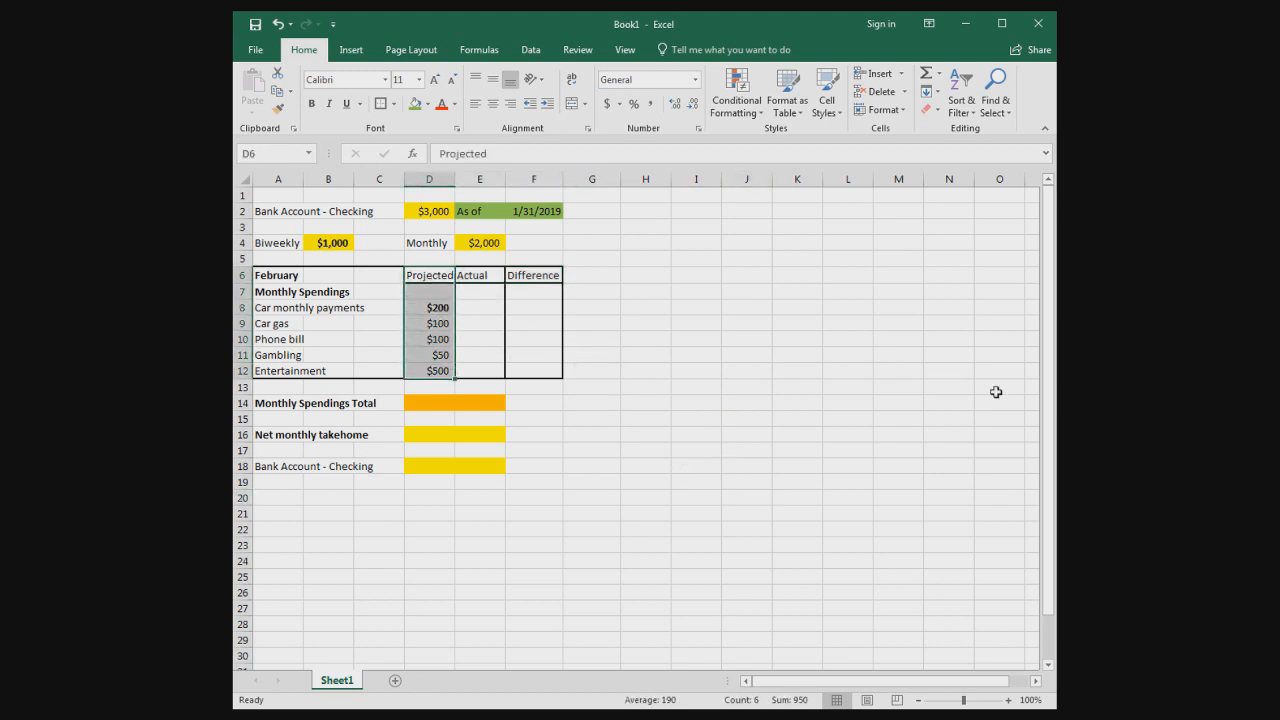
pyautogui.moveTo(266, 307); pyautogui.dragTo(292, 374)
pyautogui.click(476, 281)
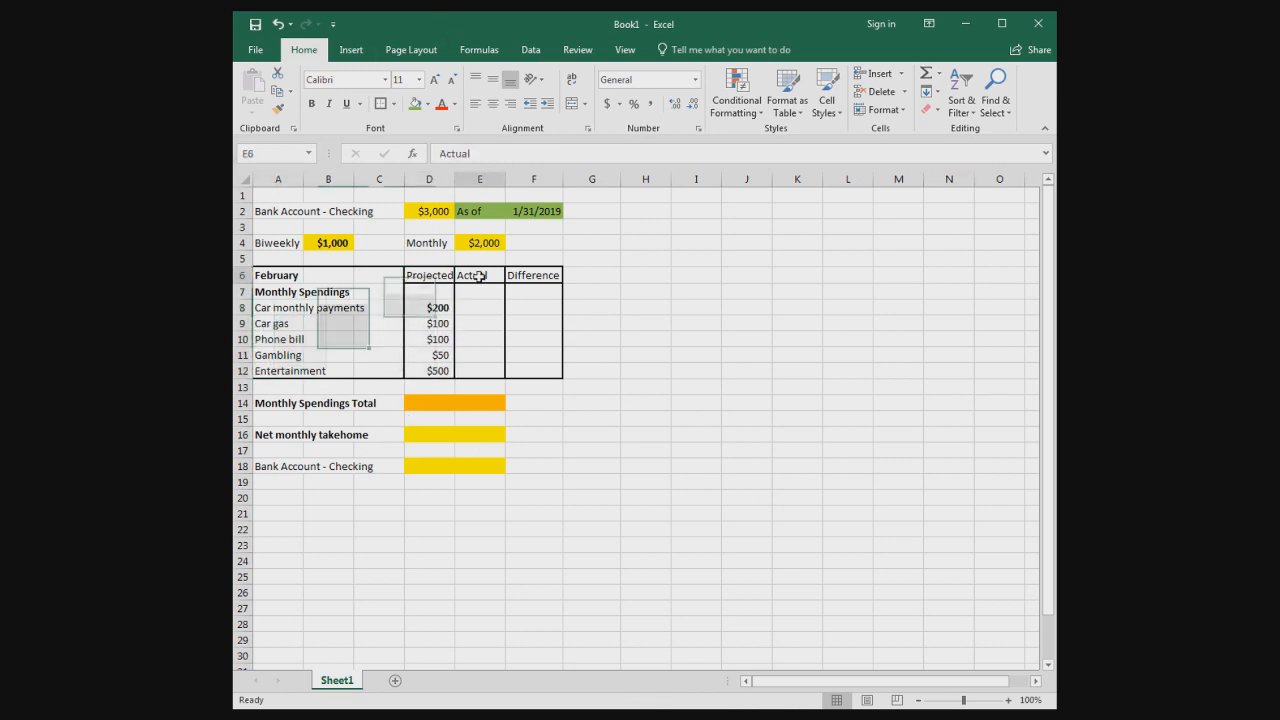
pyautogui.click(481, 307)
pyautogui.moveTo(482, 320); pyautogui.dragTo(489, 368)
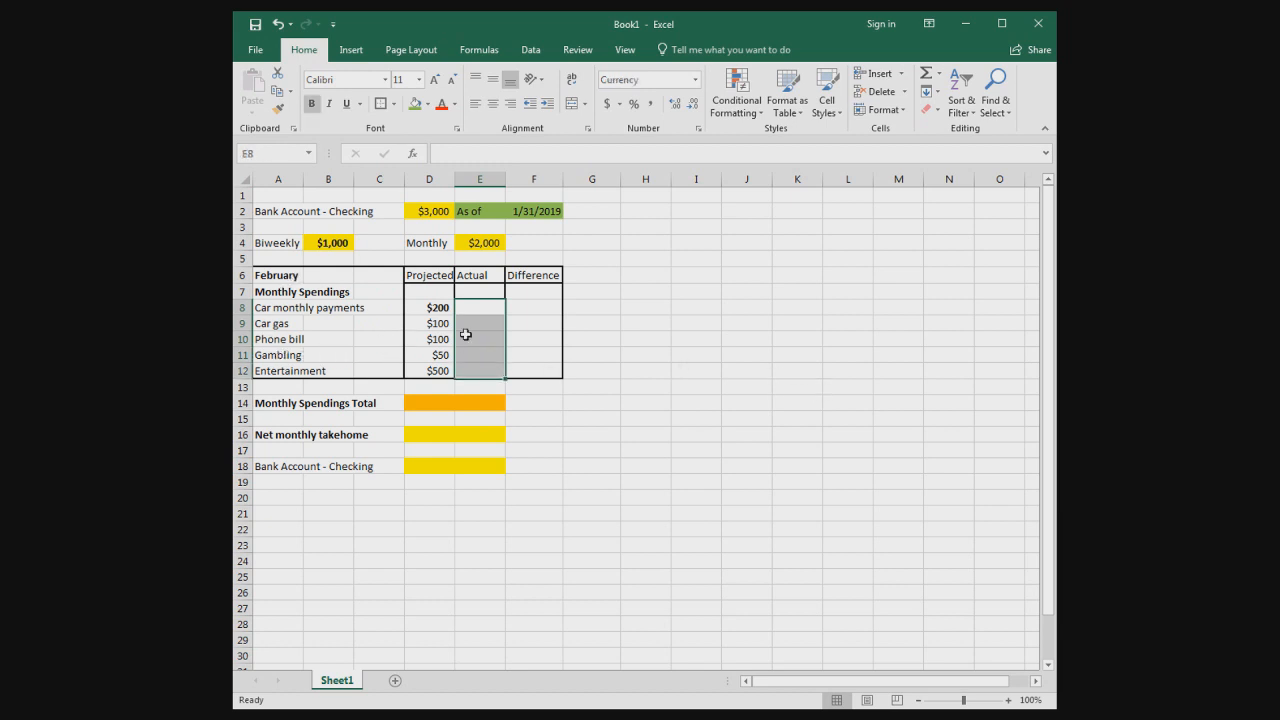
pyautogui.click(535, 280)
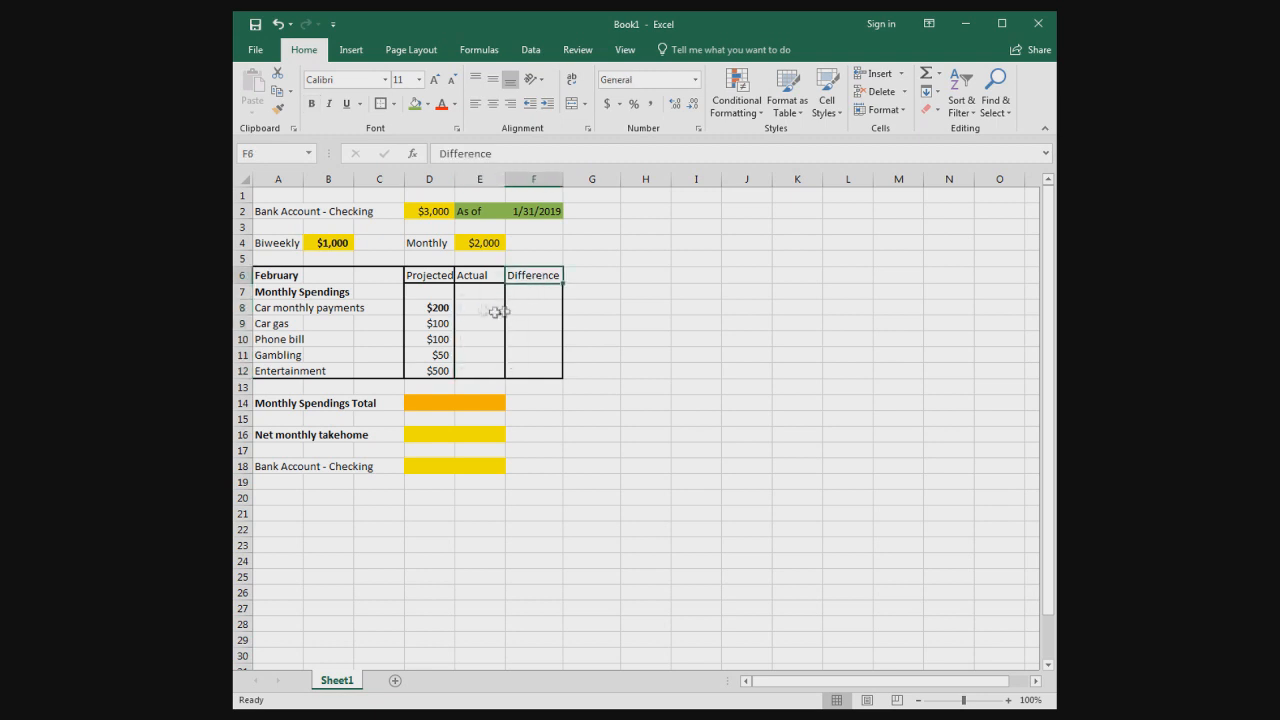
pyautogui.click(436, 282)
pyautogui.click(484, 280)
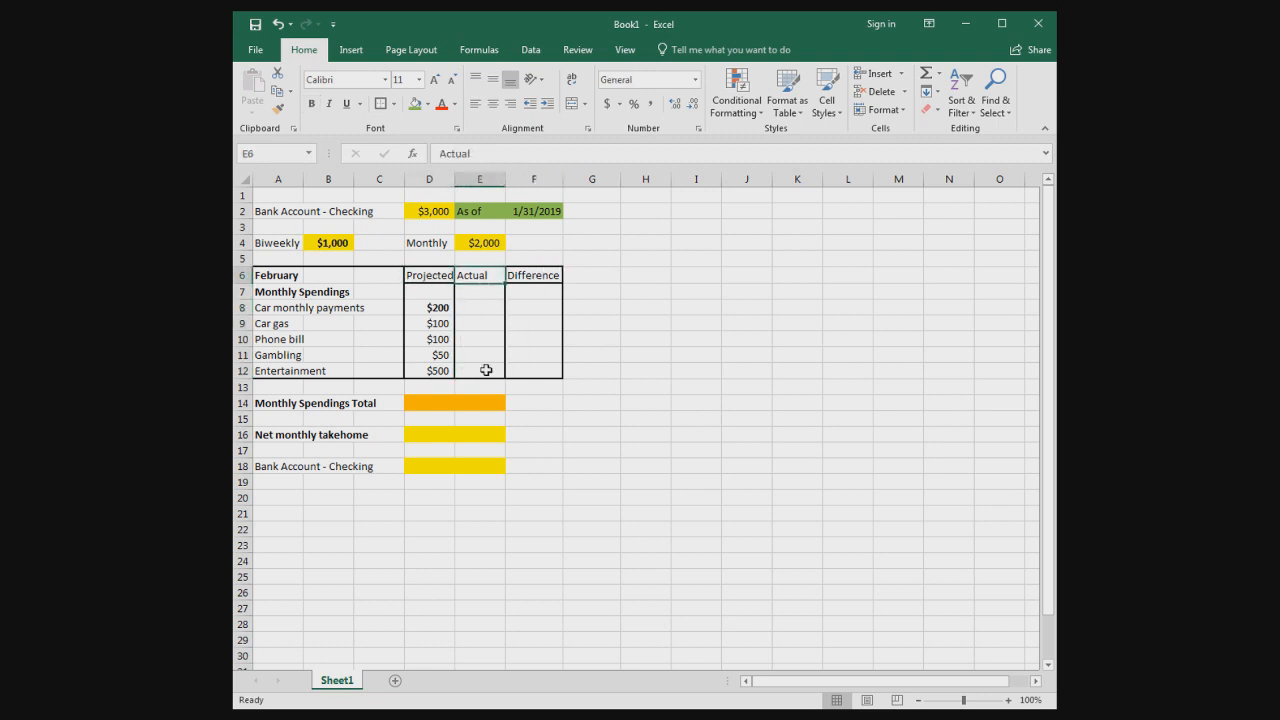
# Enter the actual February spendings: car payments $200, car gas $100, phone bill $100, gambling $10 and entertainment $200
pyautogui.click(480, 307)
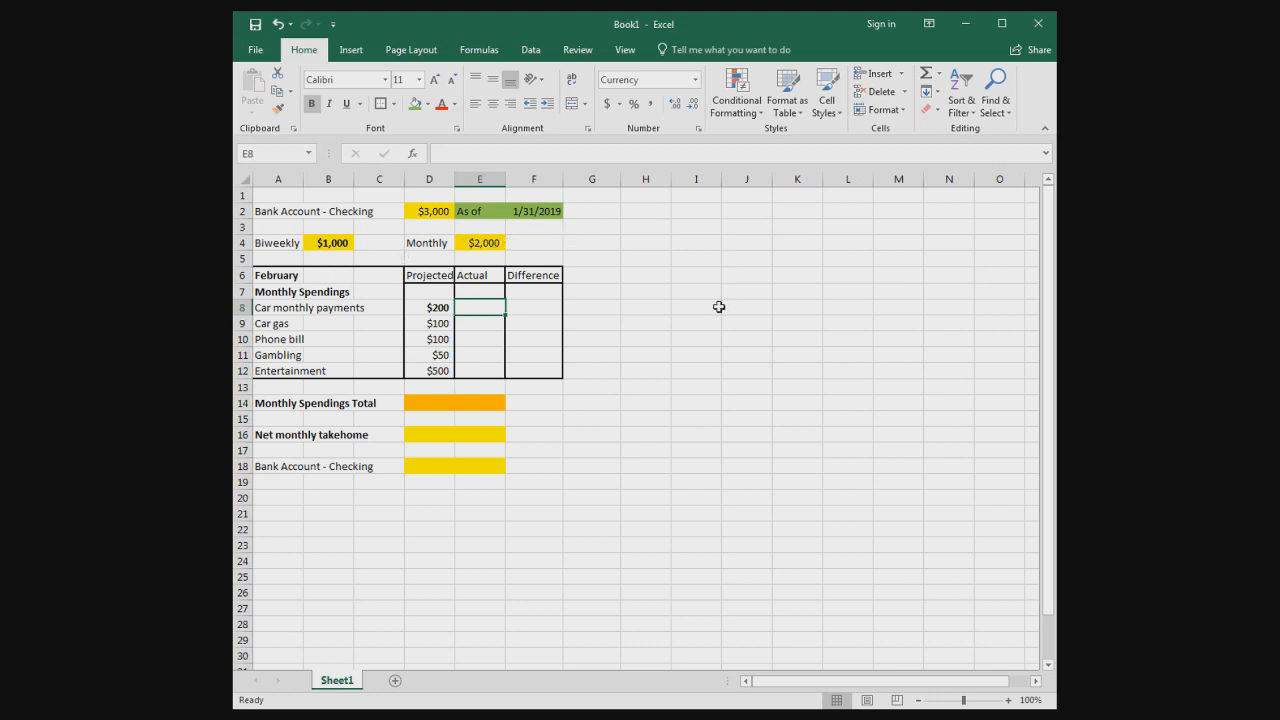
pyautogui.write('$200')
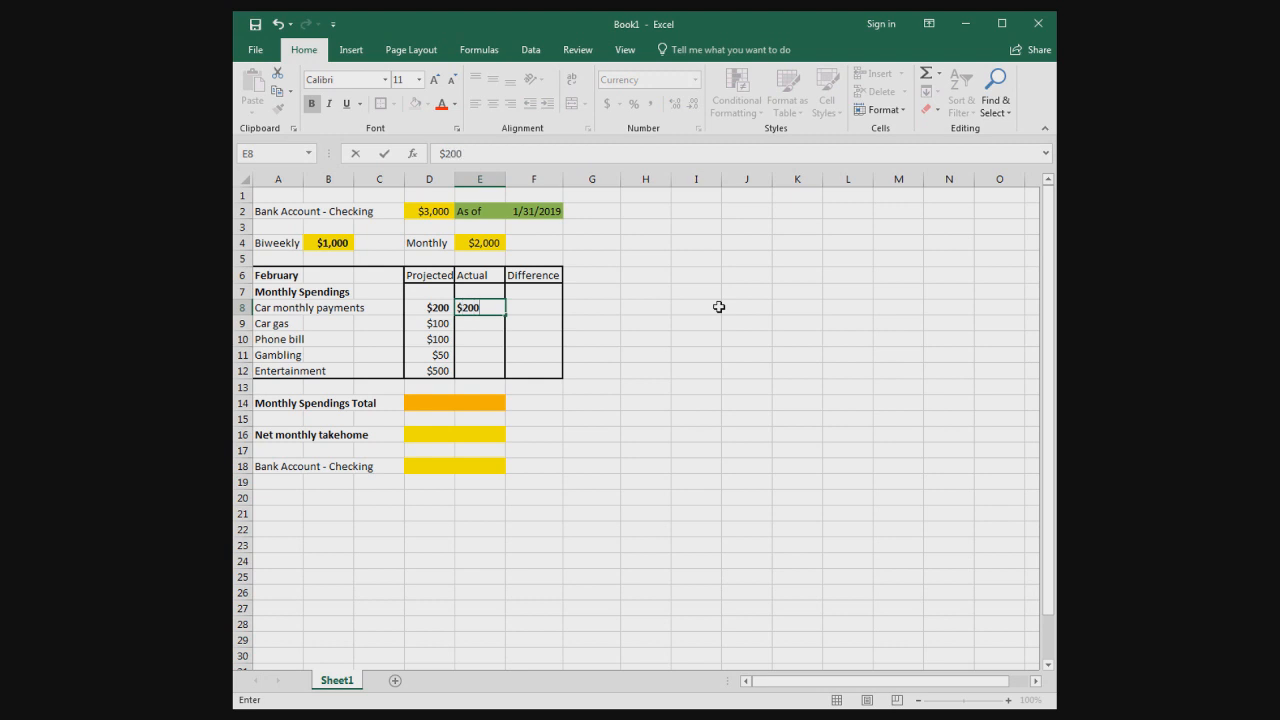
pyautogui.press('Return')
pyautogui.write('$100')
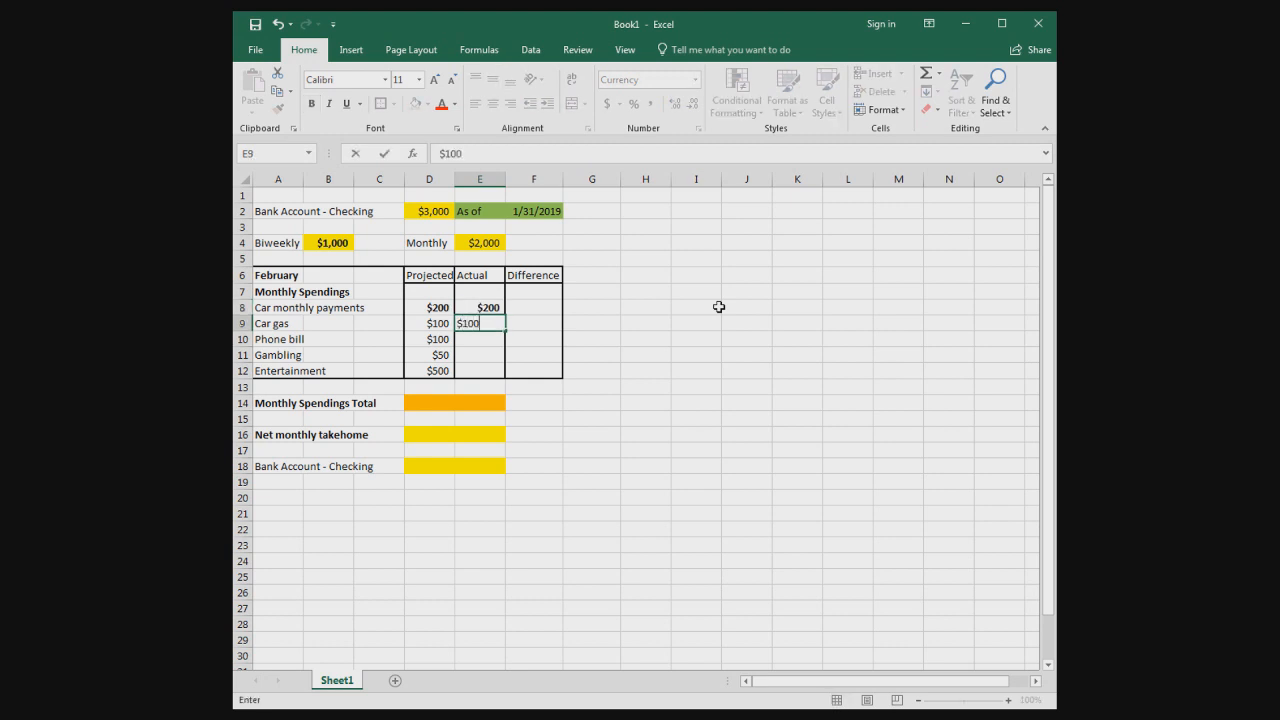
pyautogui.press('Return')
pyautogui.write('$100')
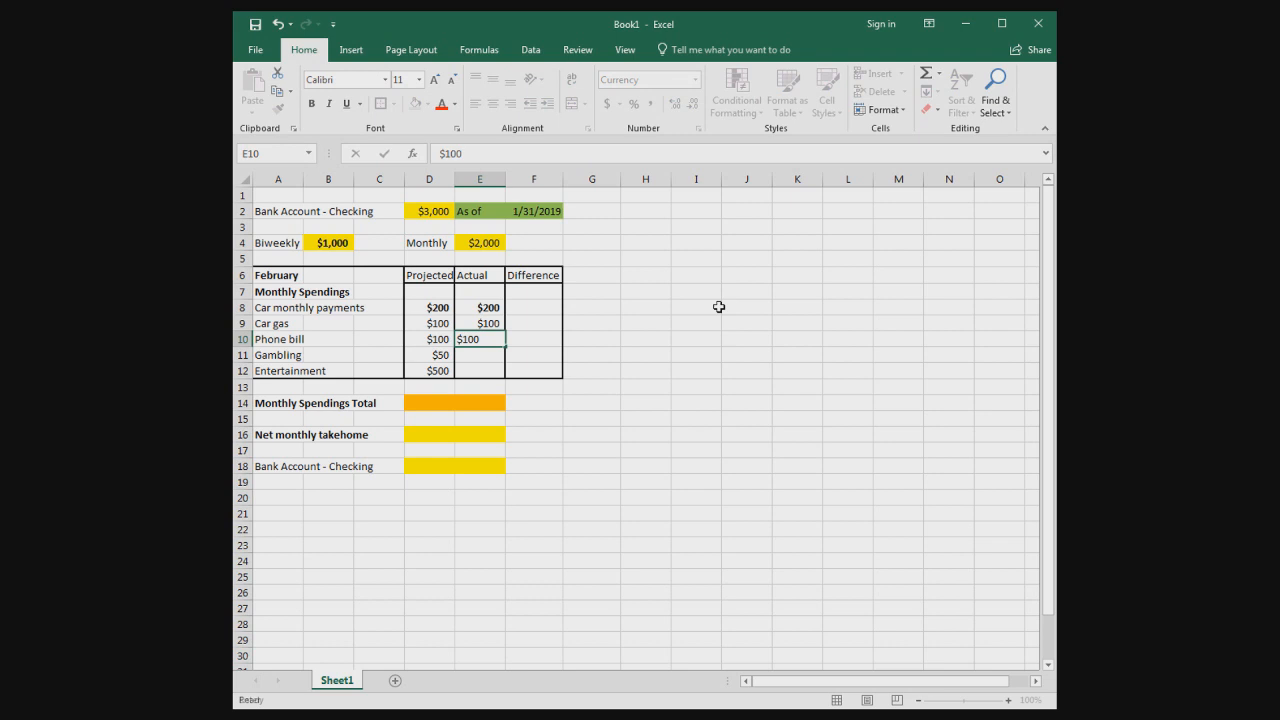
pyautogui.press('Return')
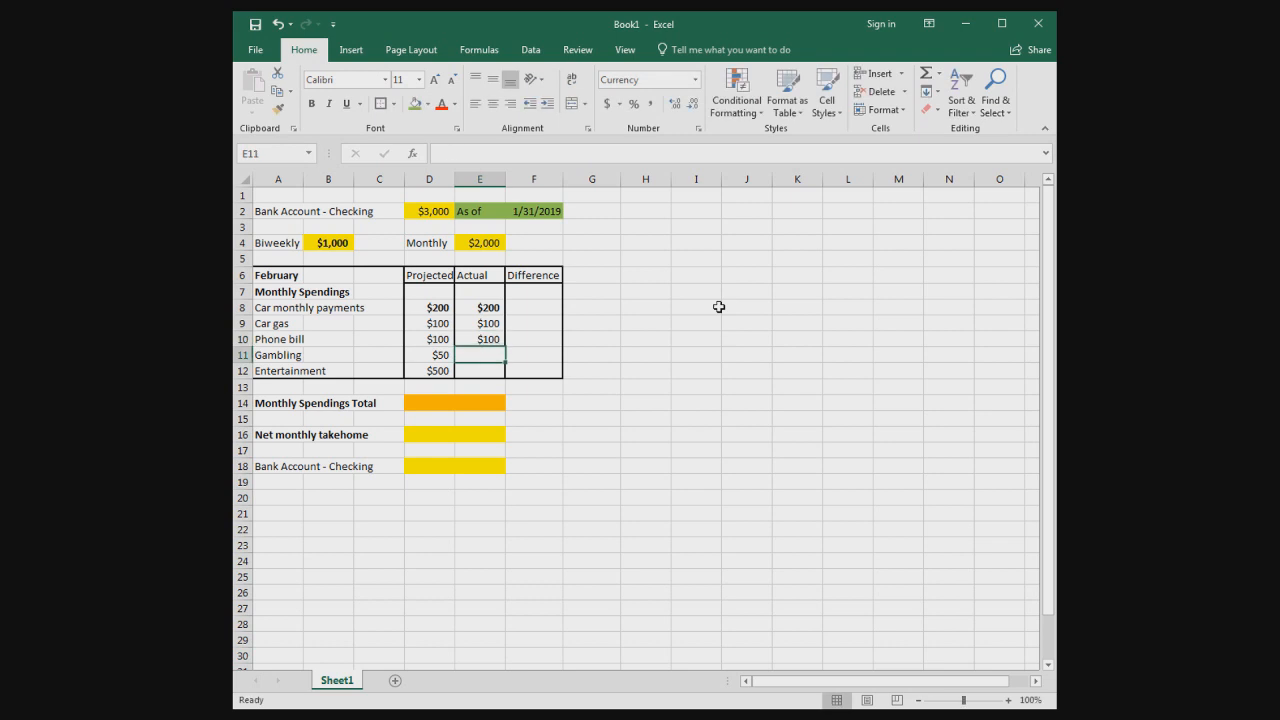
pyautogui.write('$10')
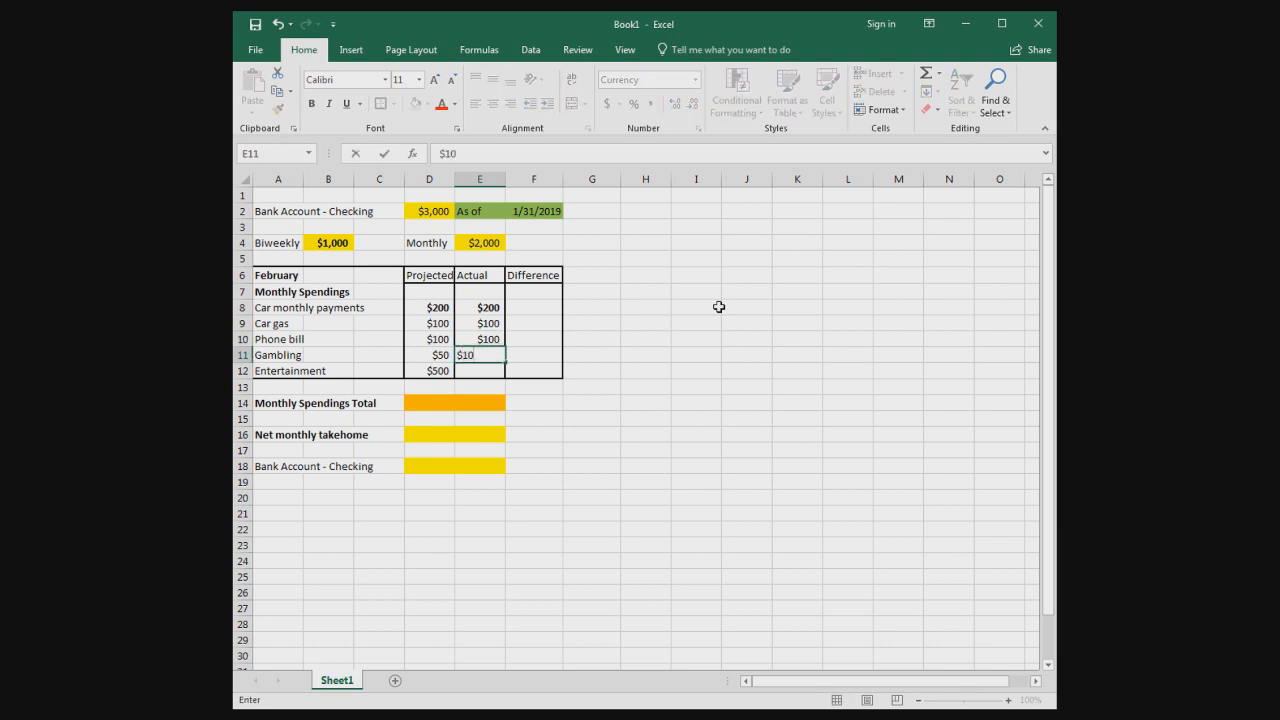
pyautogui.press('Return')
pyautogui.write('$')
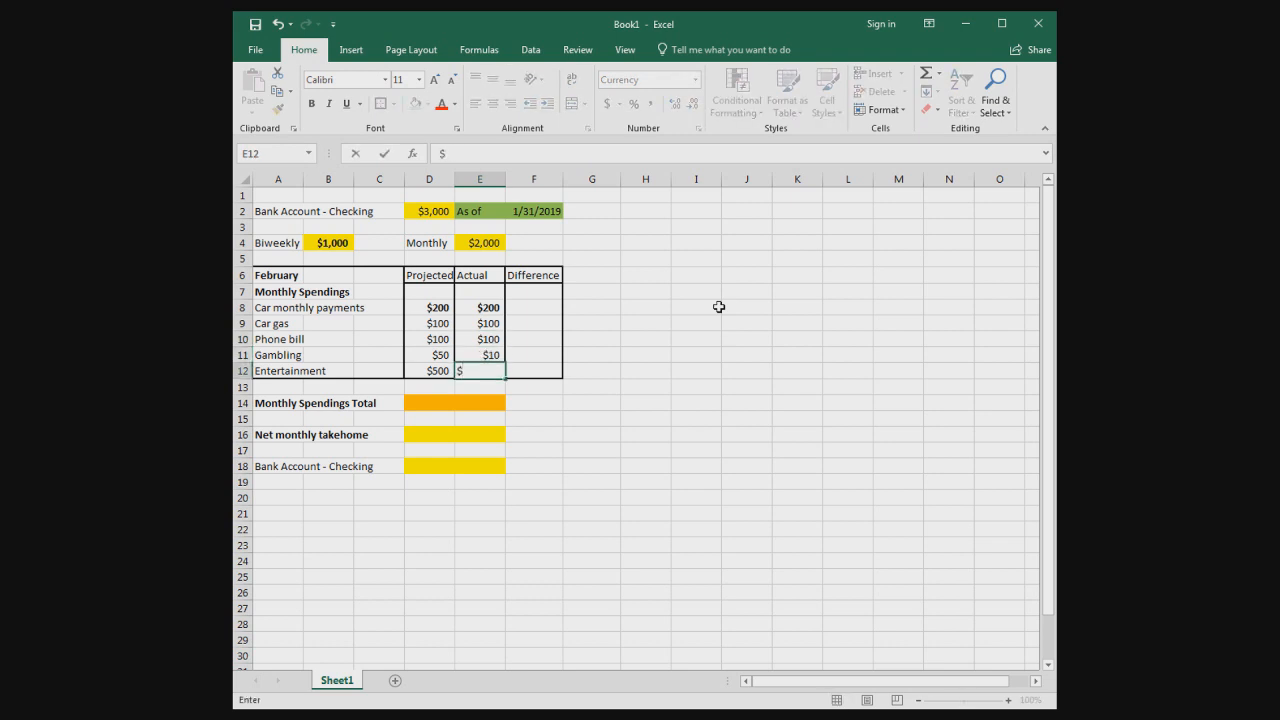
pyautogui.write('200')
pyautogui.press('Return')
# Calculate the car payments difference in F8 as projected minus actual with the formula =D8-E8
pyautogui.press('Right')
pyautogui.press('Up')
pyautogui.press('Up')
pyautogui.press('Up')
pyautogui.press('Up')
pyautogui.press('Up')
pyautogui.write('=')
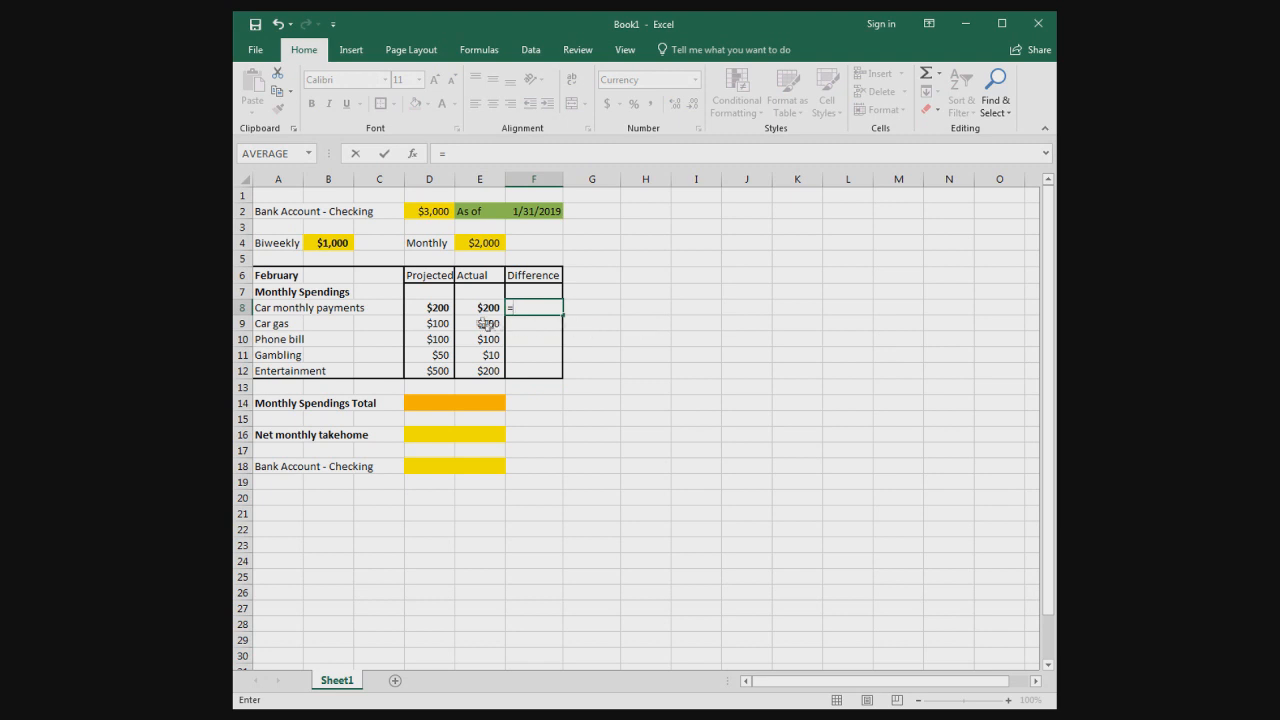
pyautogui.click(430, 308)
pyautogui.write('-')
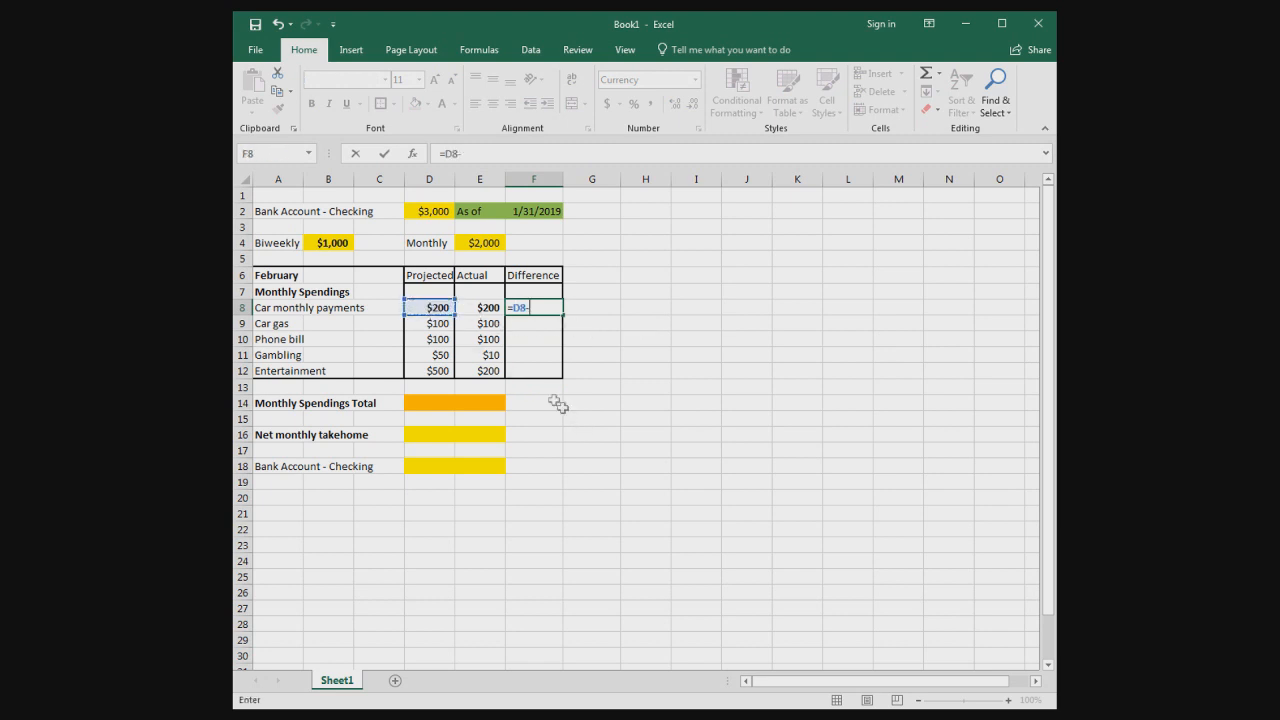
pyautogui.click(489, 308)
pyautogui.press('Return')
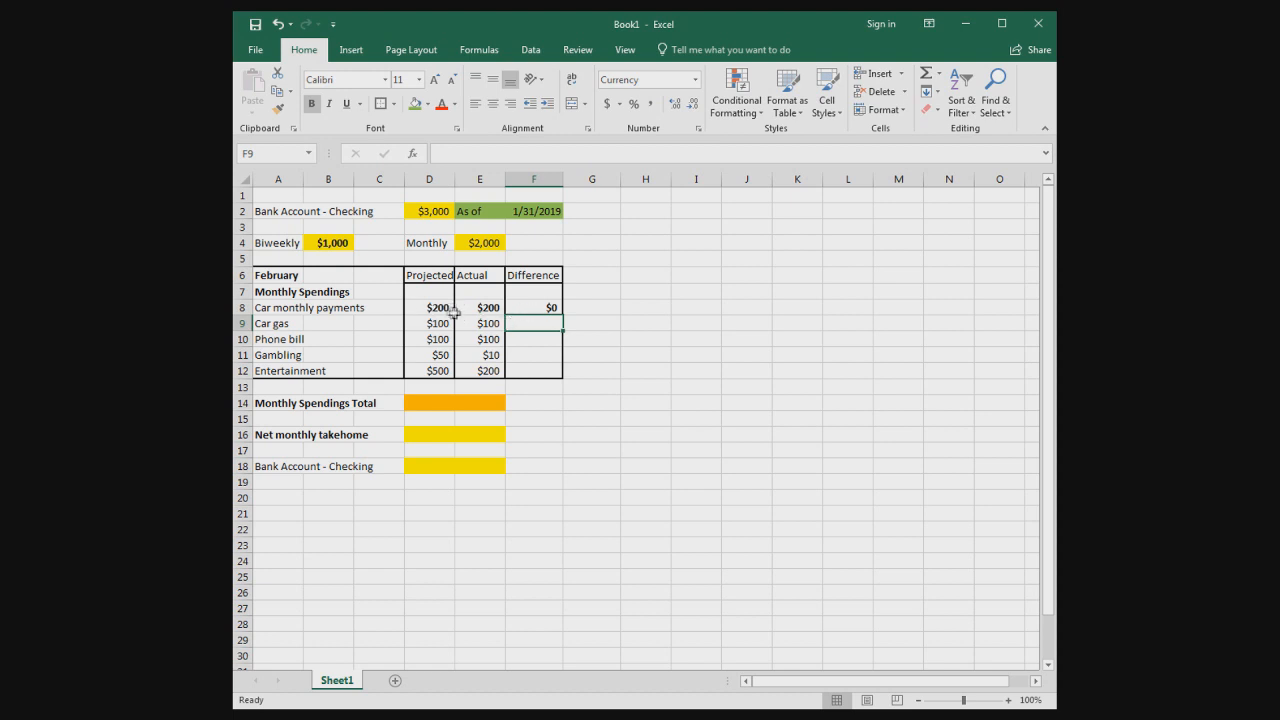
# Fill the difference formula from F8 down through F12 for the remaining spending categories
pyautogui.click(545, 303)
pyautogui.moveTo(564, 313); pyautogui.dragTo(569, 373)
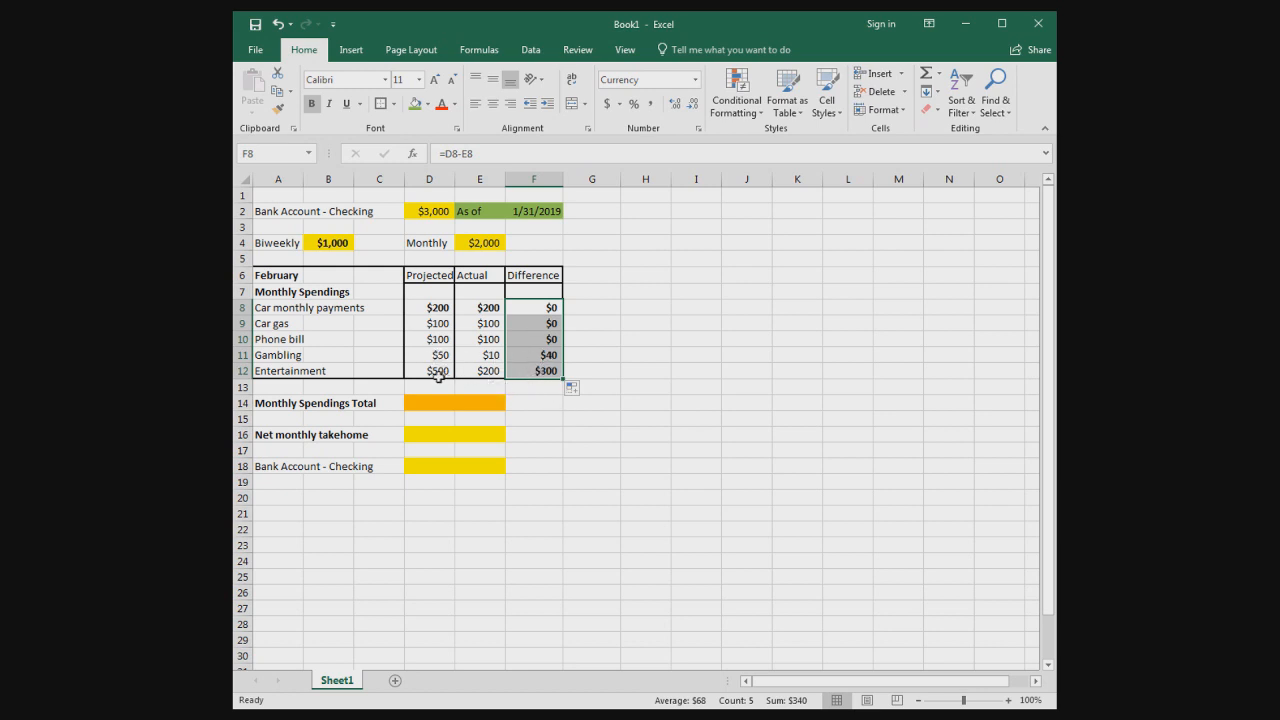
pyautogui.click(530, 374)
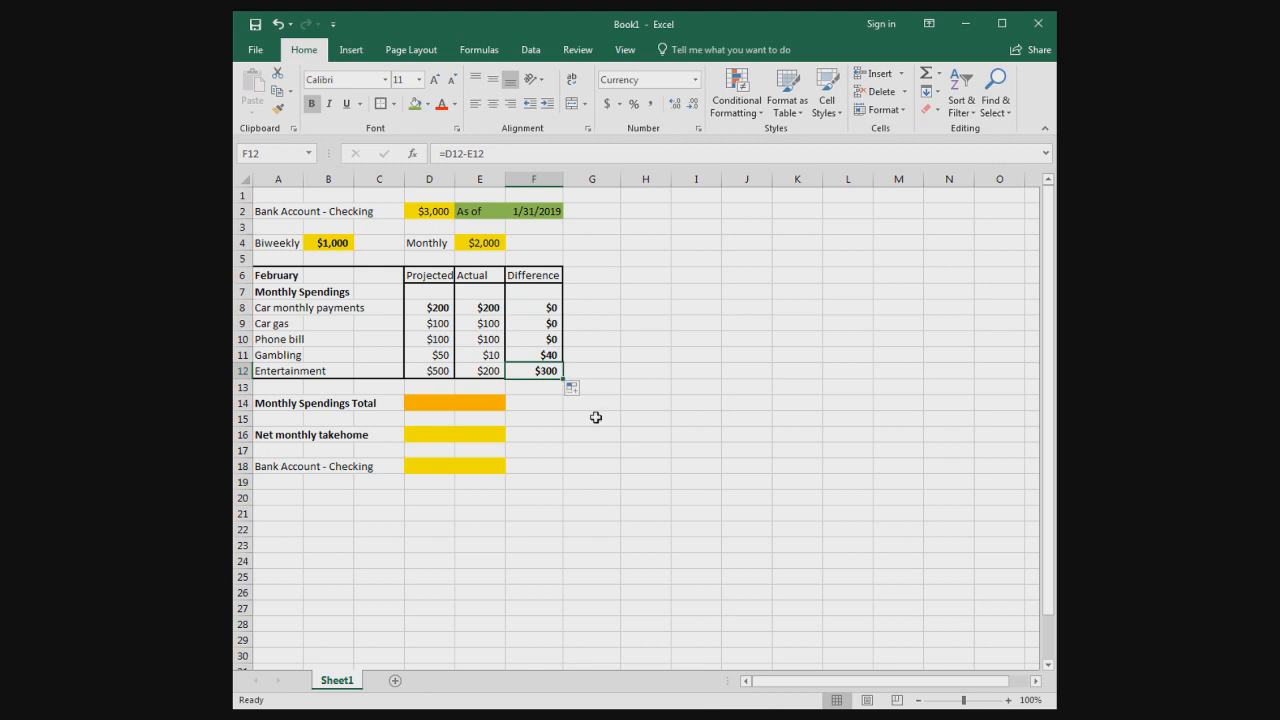
# Total the projected monthly spendings in D14 by summing D8:D12
pyautogui.click(652, 421)
pyautogui.moveTo(286, 405); pyautogui.dragTo(478, 407)
pyautogui.click(534, 482)
pyautogui.click(440, 404)
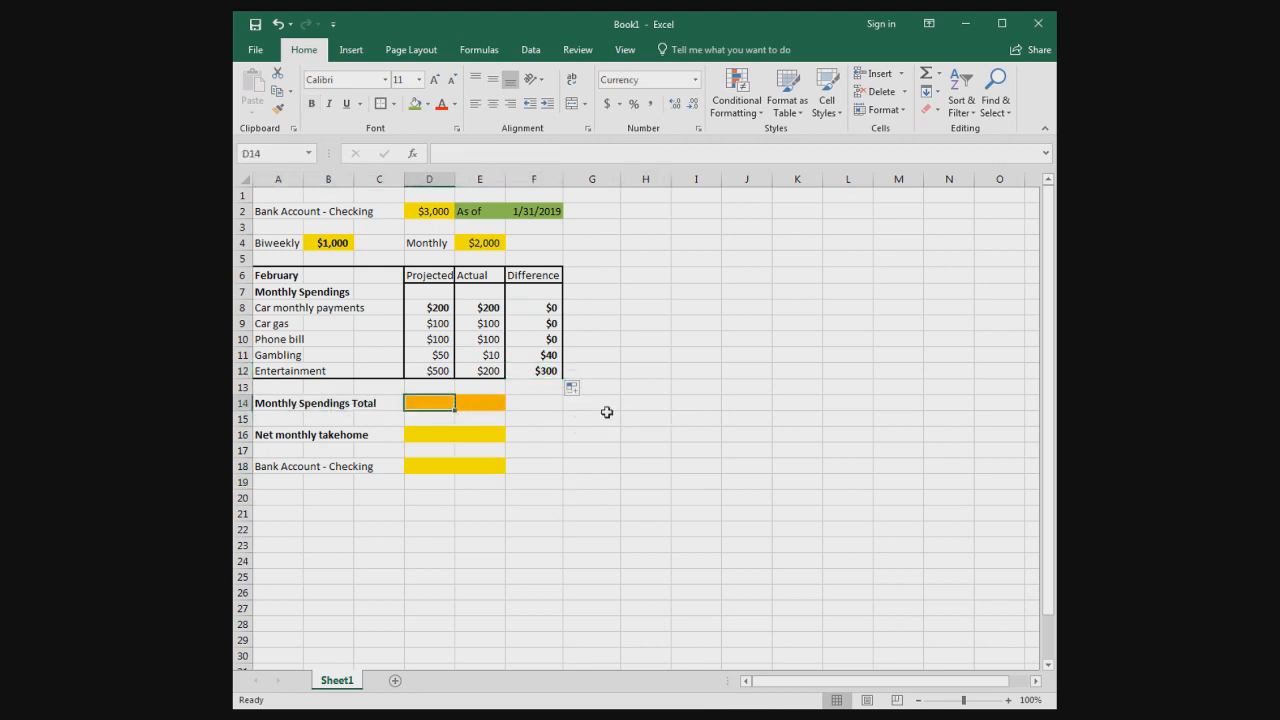
pyautogui.write('=sum(')
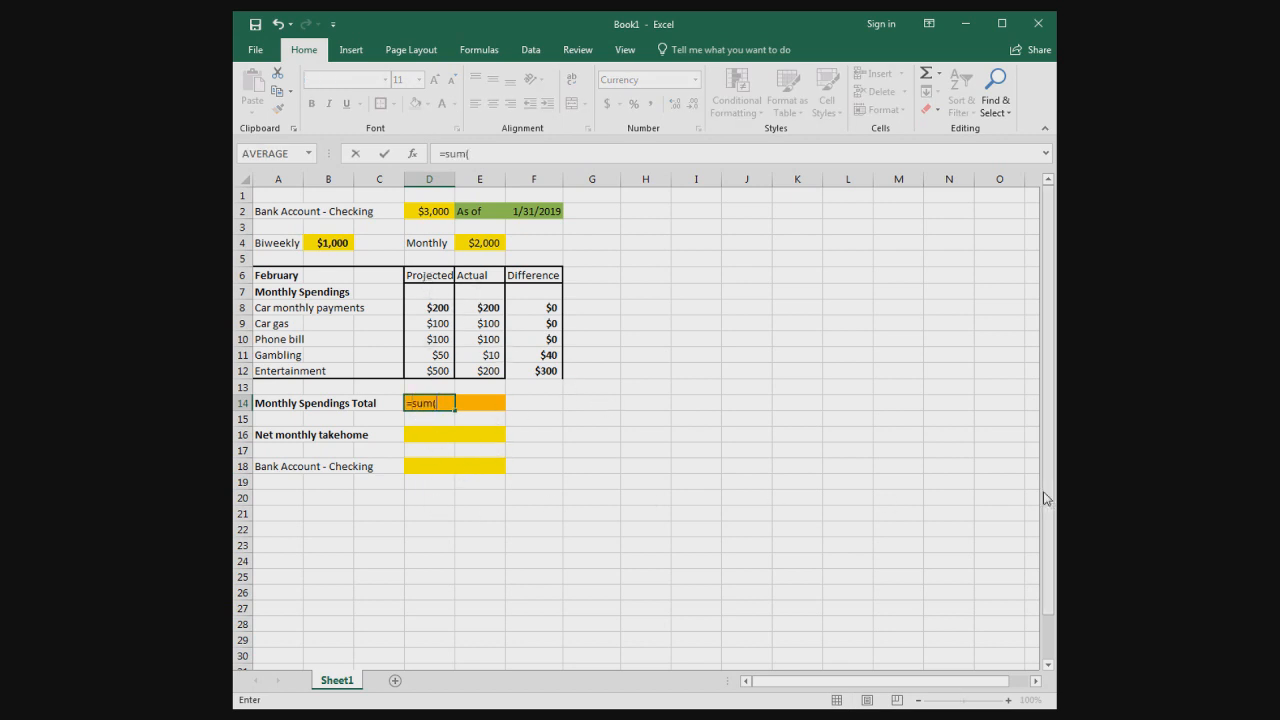
pyautogui.moveTo(415, 305); pyautogui.dragTo(430, 370)
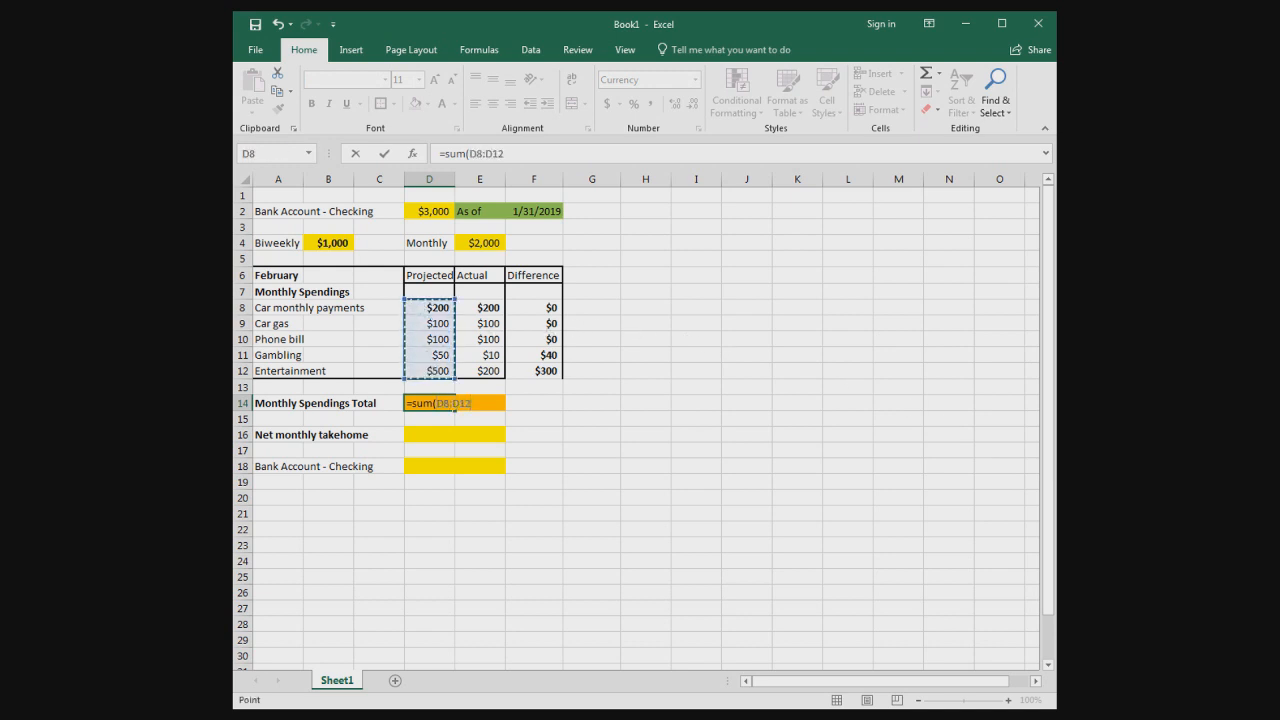
pyautogui.press('Return')
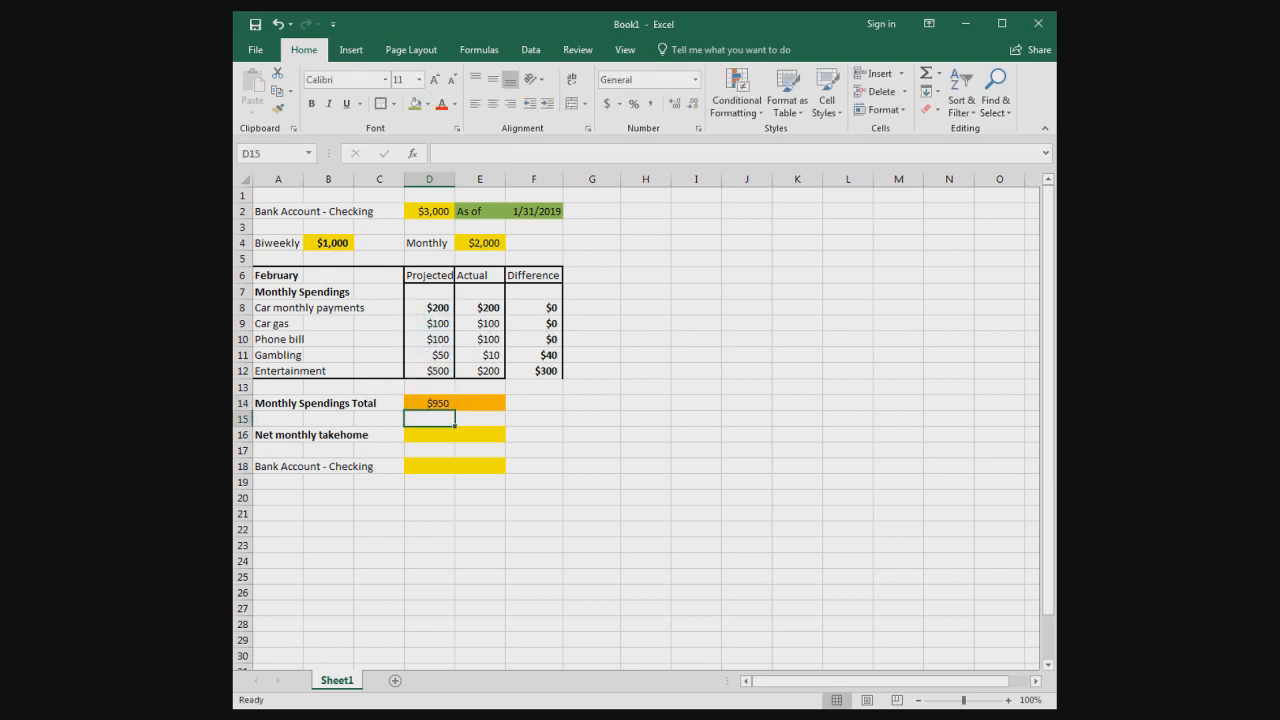
# Total the actual monthly spendings in E14 by summing E8:E12
pyautogui.press('Right')
pyautogui.press('Up')
pyautogui.write('=sum(')
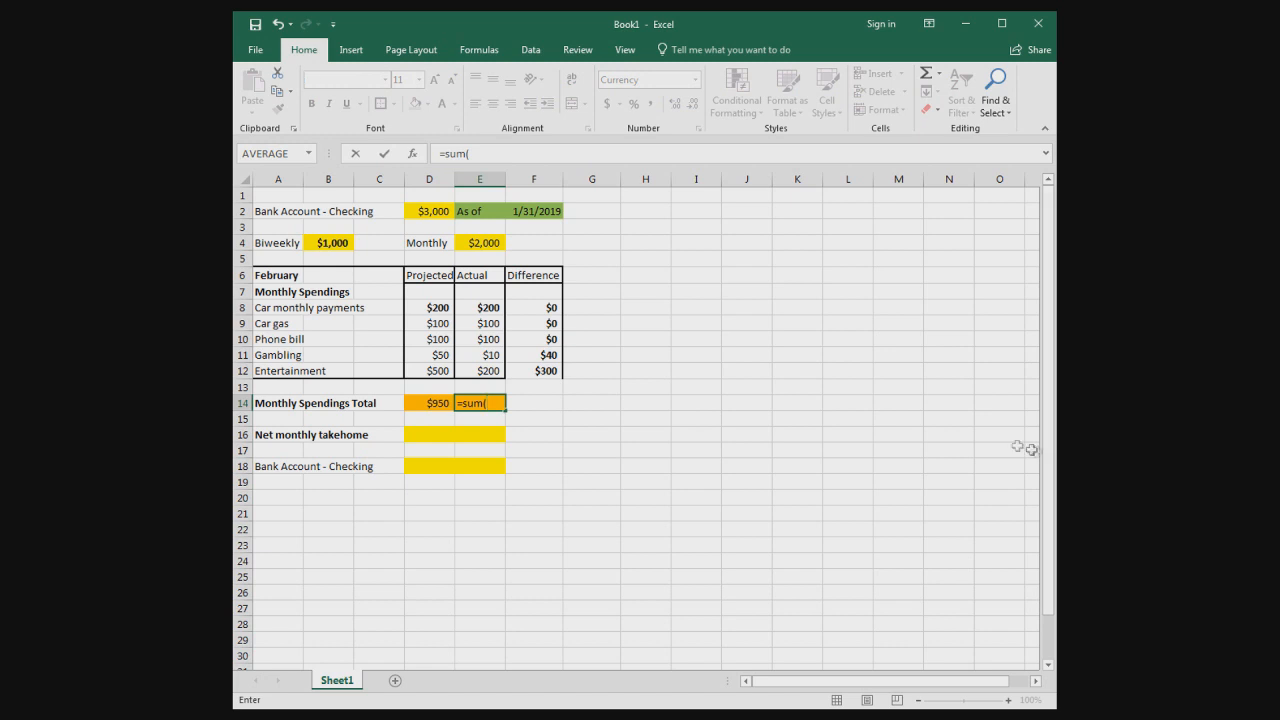
pyautogui.moveTo(480, 309); pyautogui.dragTo(487, 370)
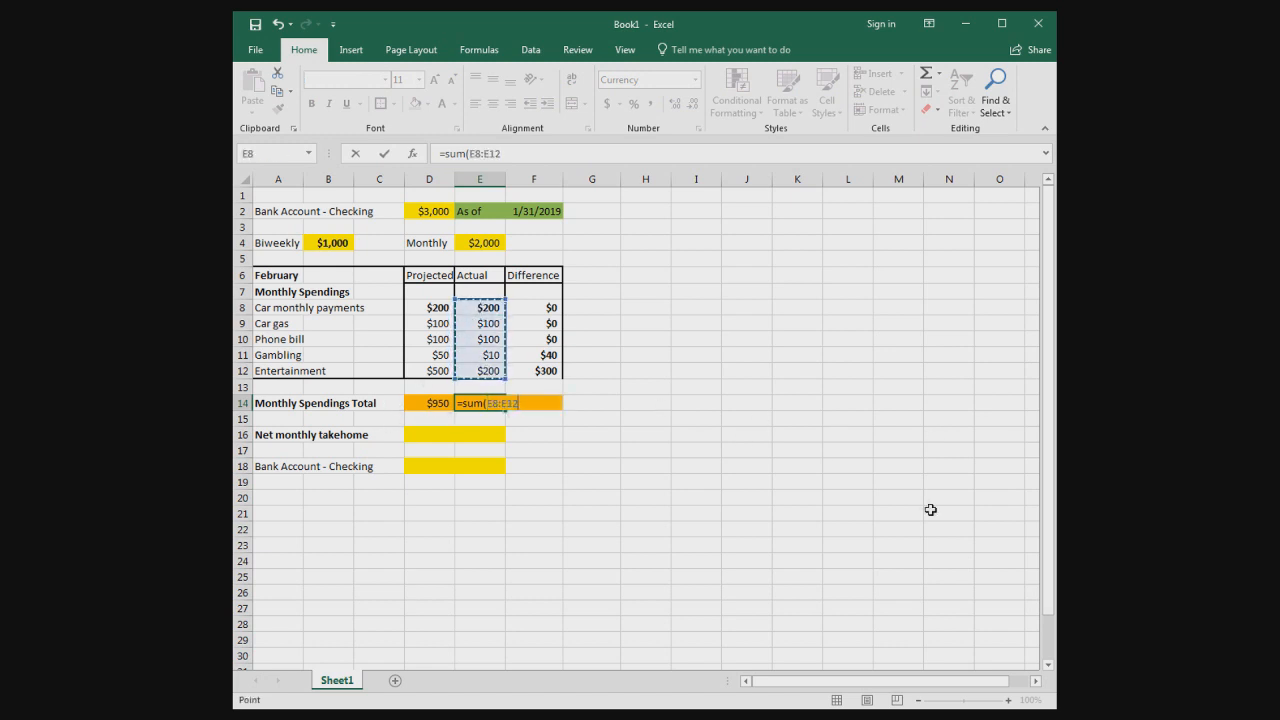
pyautogui.press('Return')
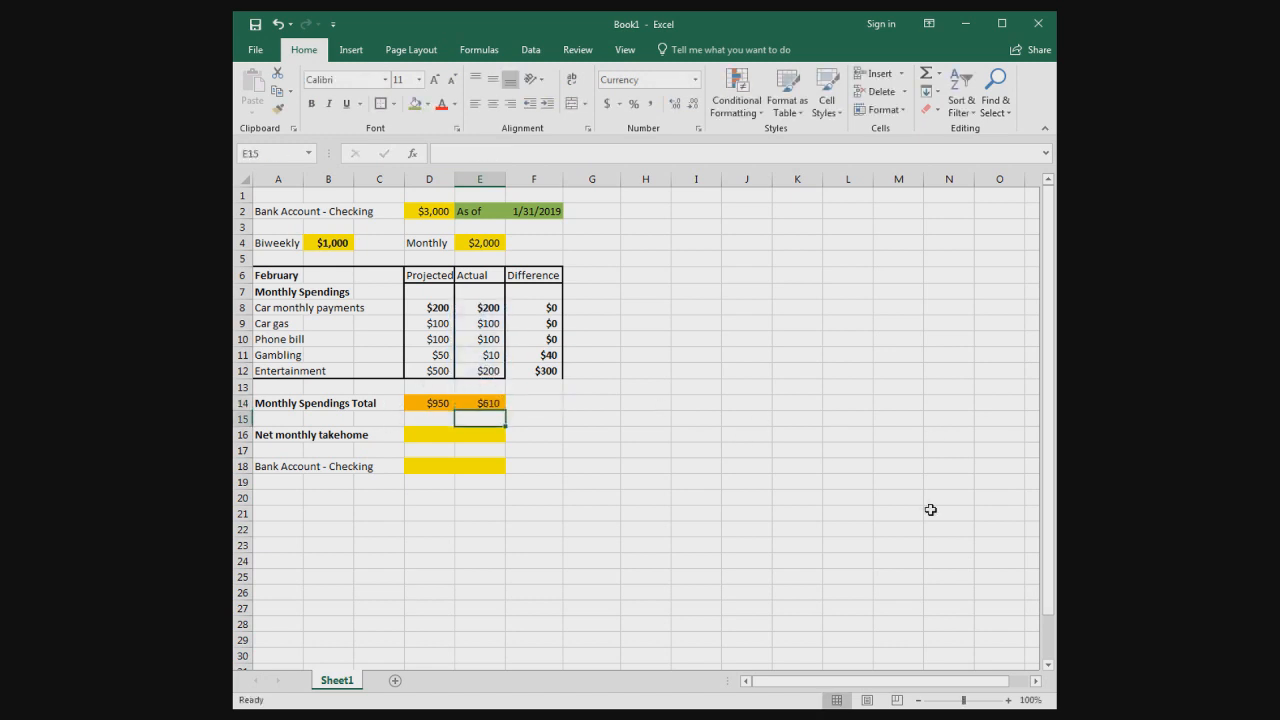
# Examine the monthly income, the spendings totals, and the net monthly takehome and checking rows that depend on them
pyautogui.click(414, 438)
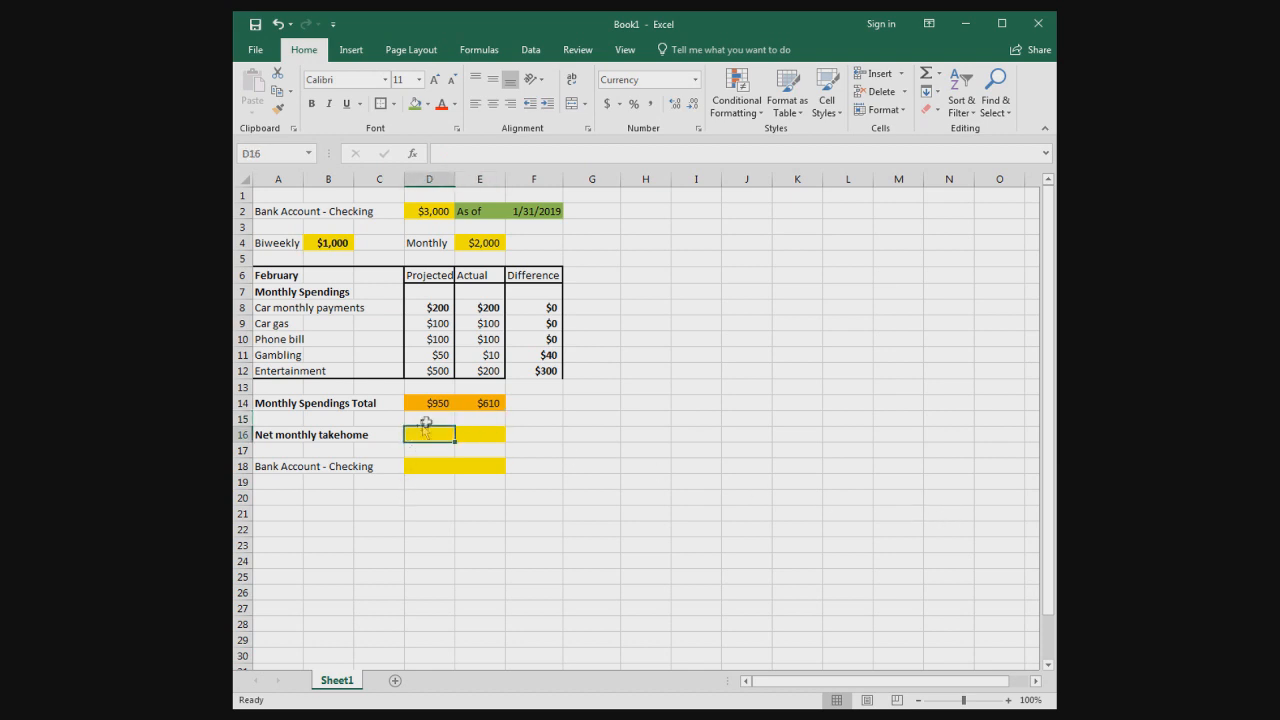
pyautogui.click(476, 246)
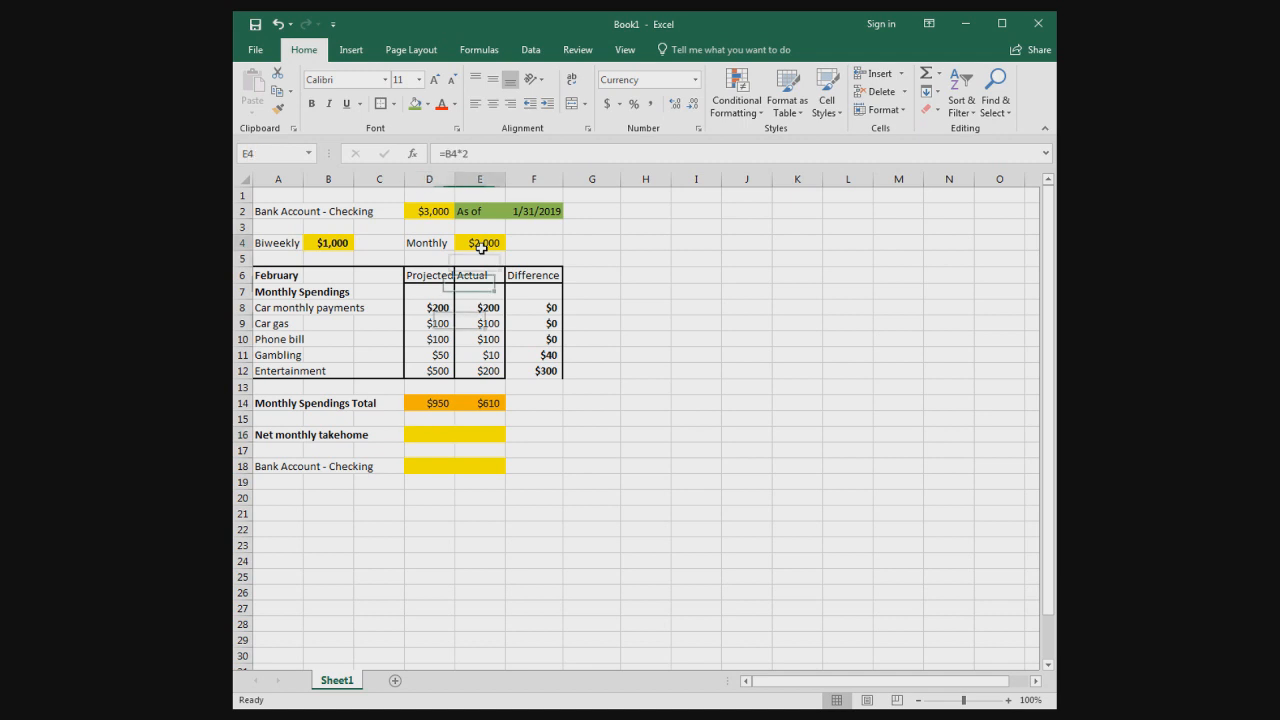
pyautogui.click(433, 405)
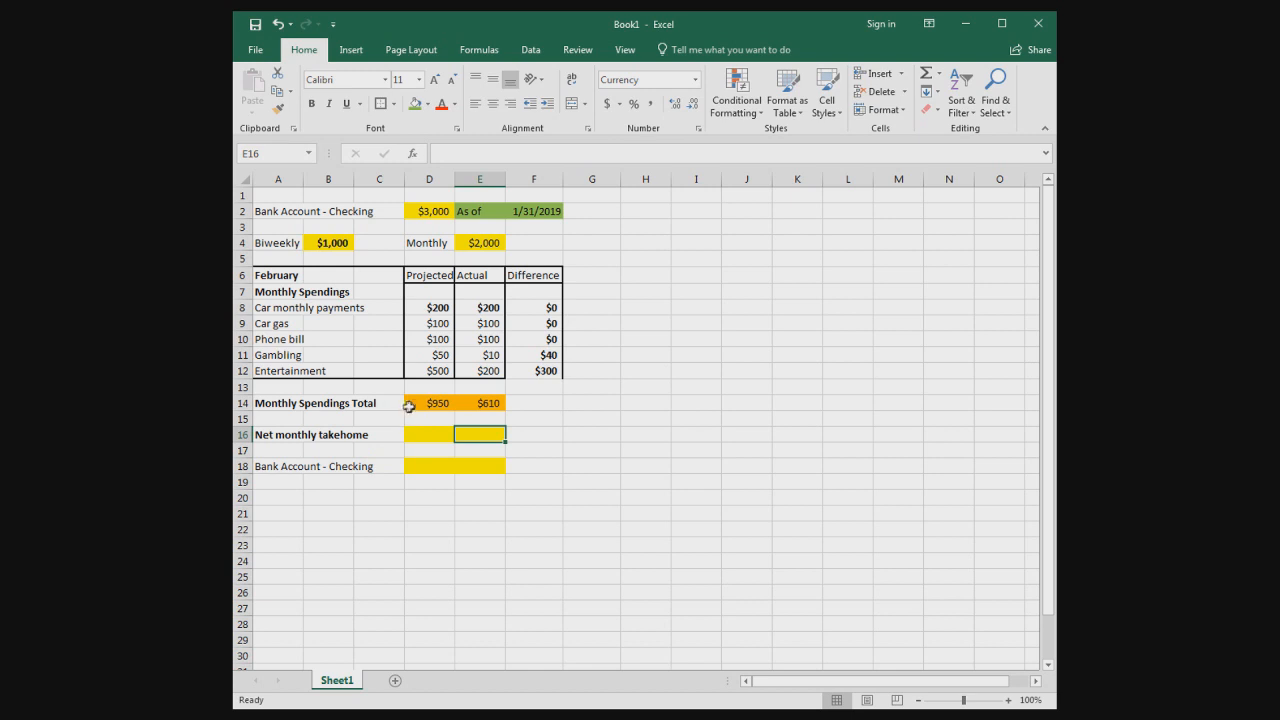
pyautogui.moveTo(410, 403); pyautogui.dragTo(507, 408)
pyautogui.moveTo(424, 436); pyautogui.dragTo(488, 468)
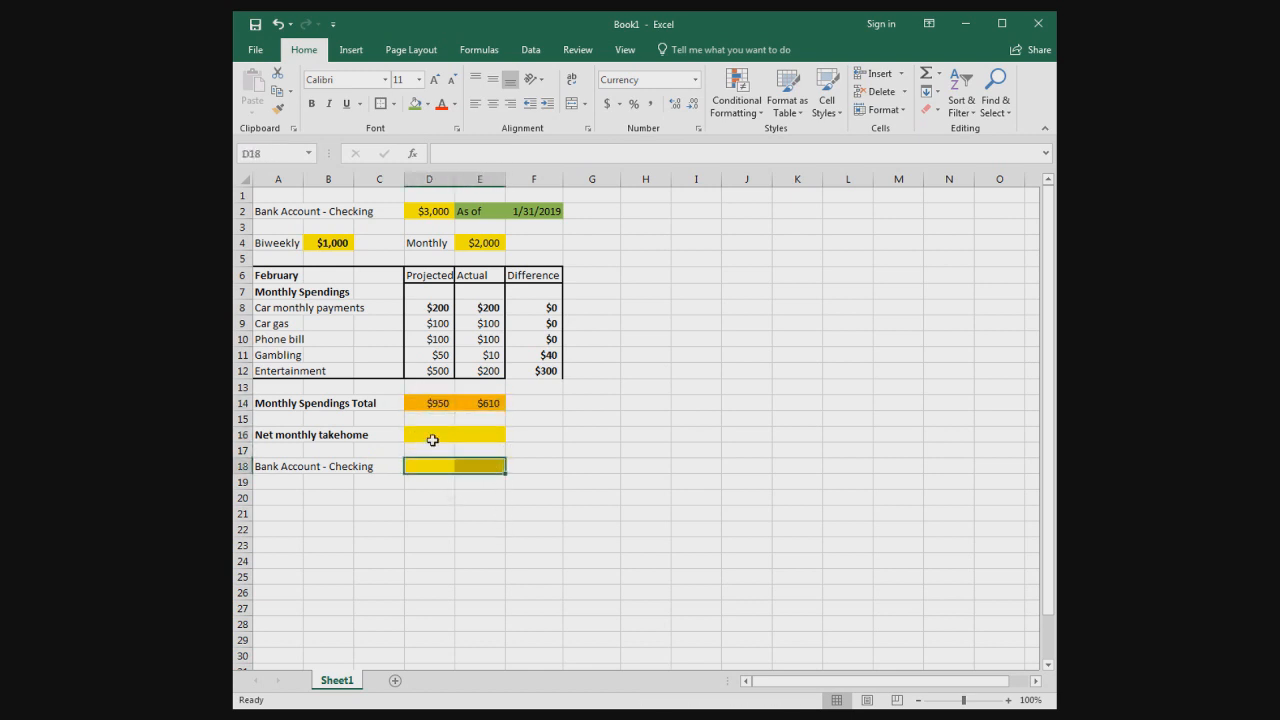
pyautogui.click(552, 447)
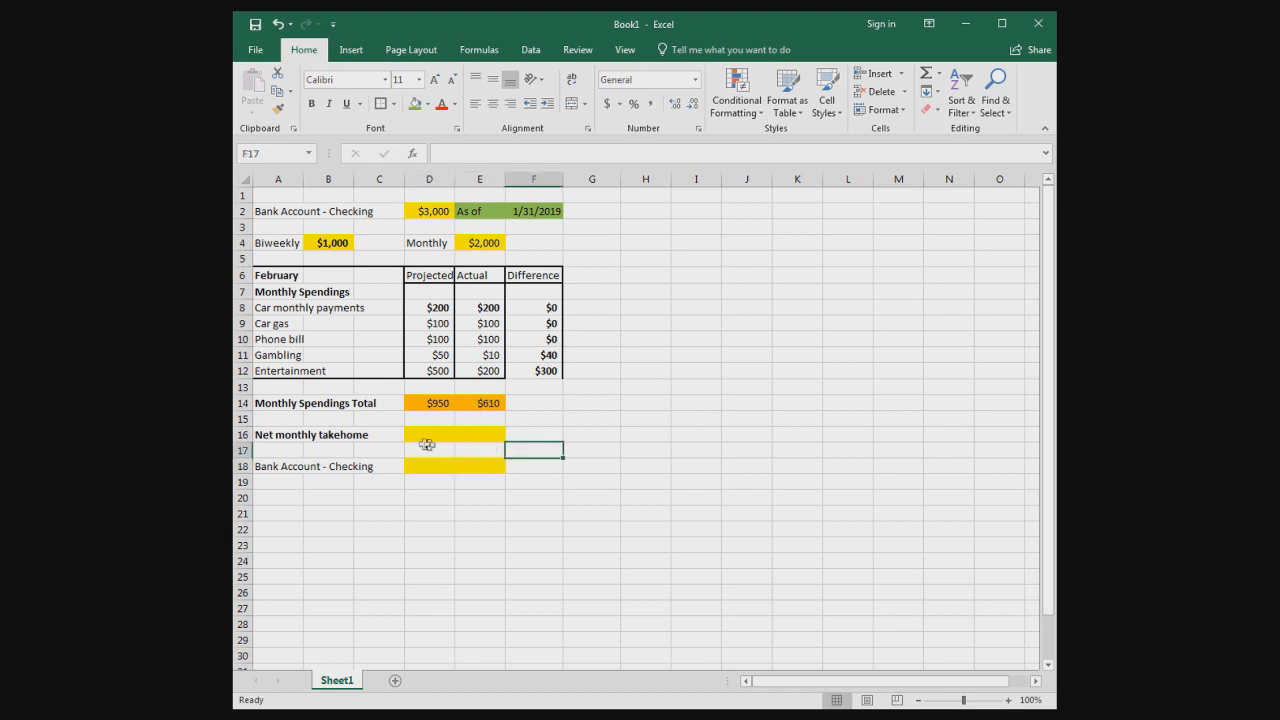
pyautogui.click(426, 437)
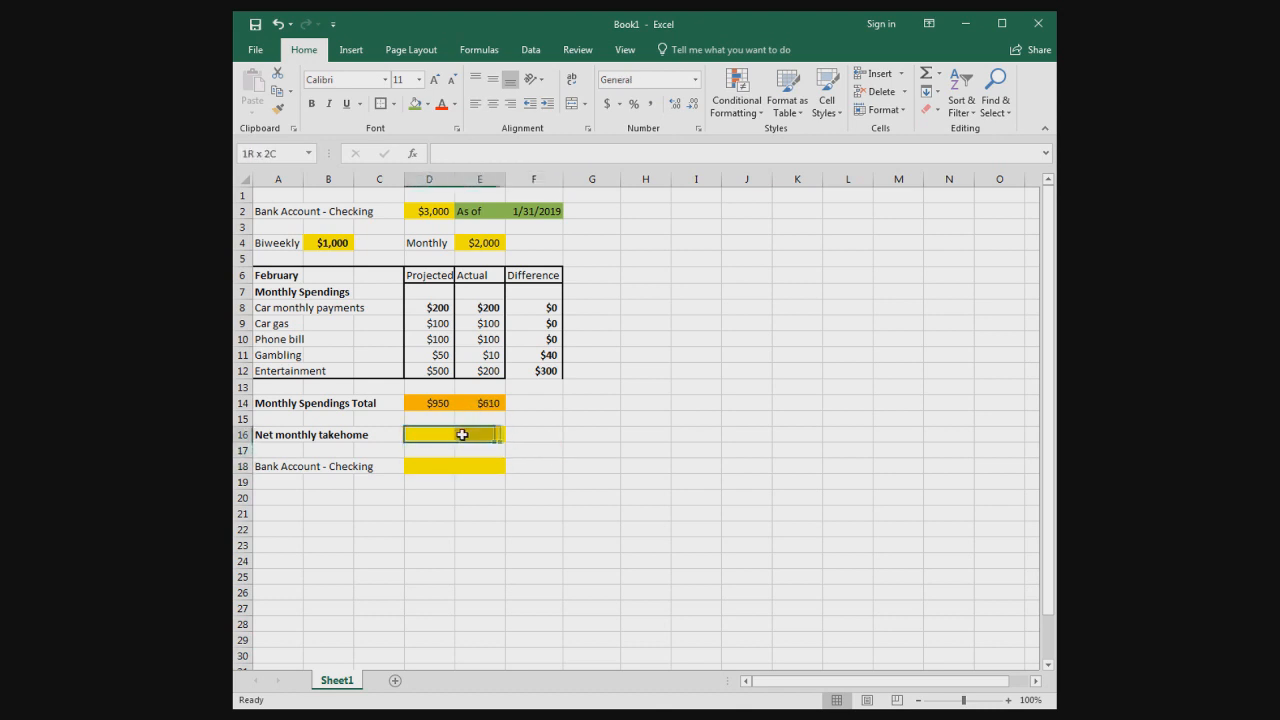
pyautogui.click(465, 498)
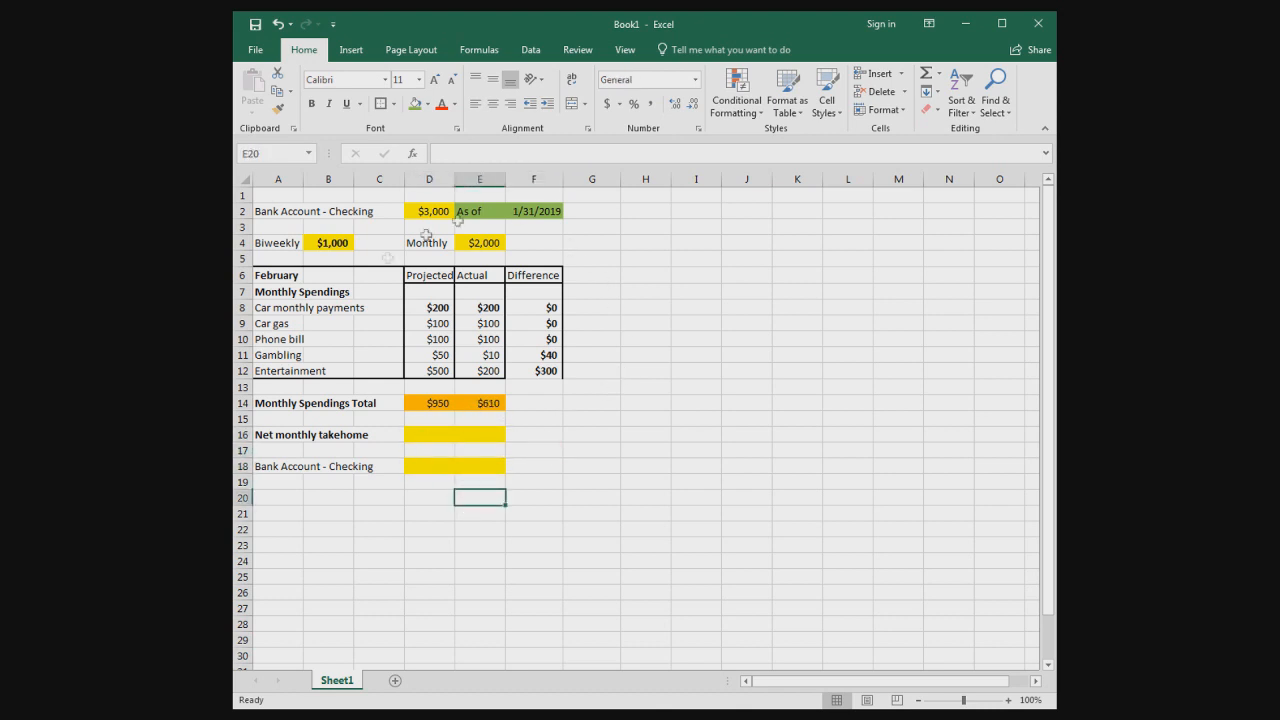
# Calculate the projected net monthly takehome in D16 as monthly income minus projected spendings with =E4-D14
pyautogui.click(429, 435)
pyautogui.write('=')
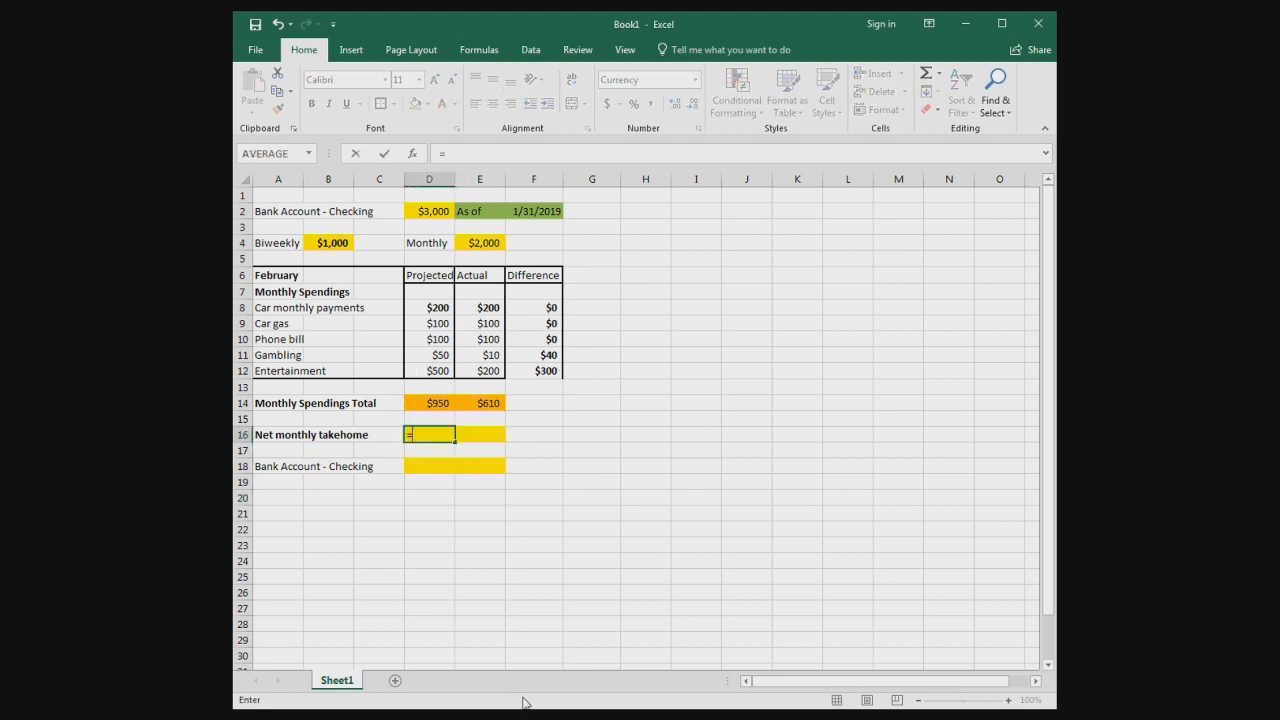
pyautogui.click(488, 243)
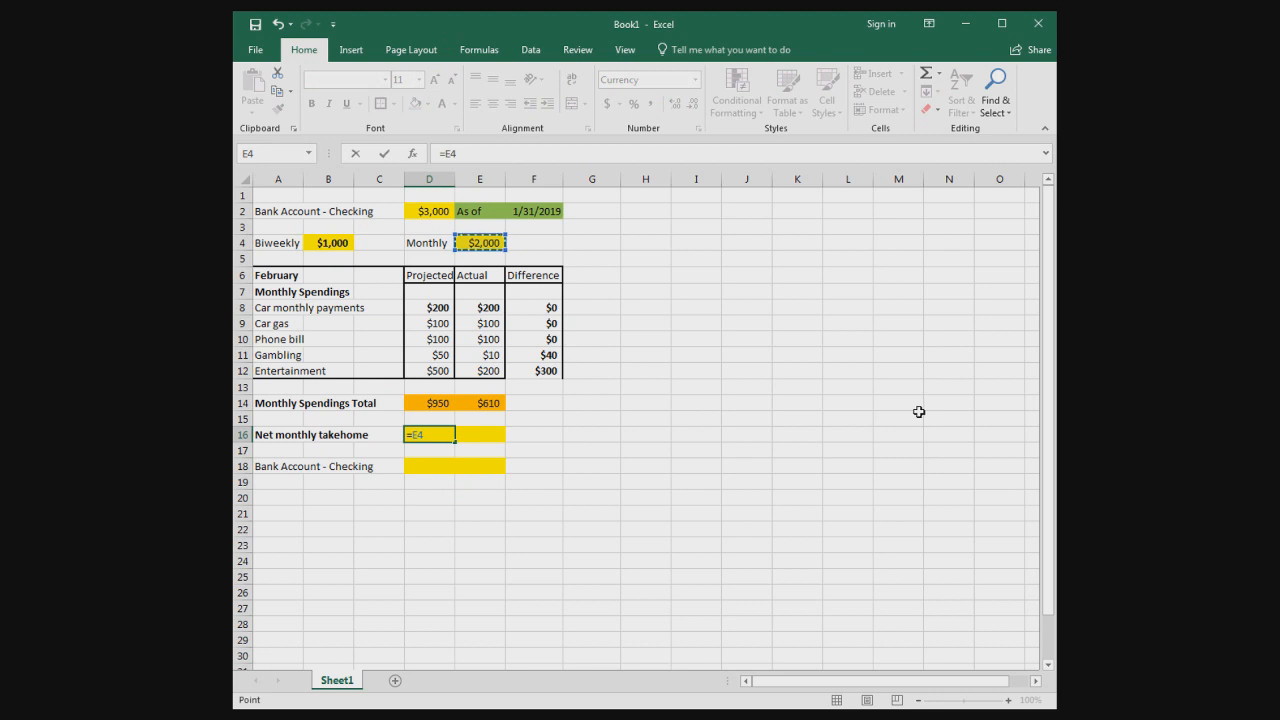
pyautogui.write('-')
pyautogui.click(415, 405)
pyautogui.press('Return')
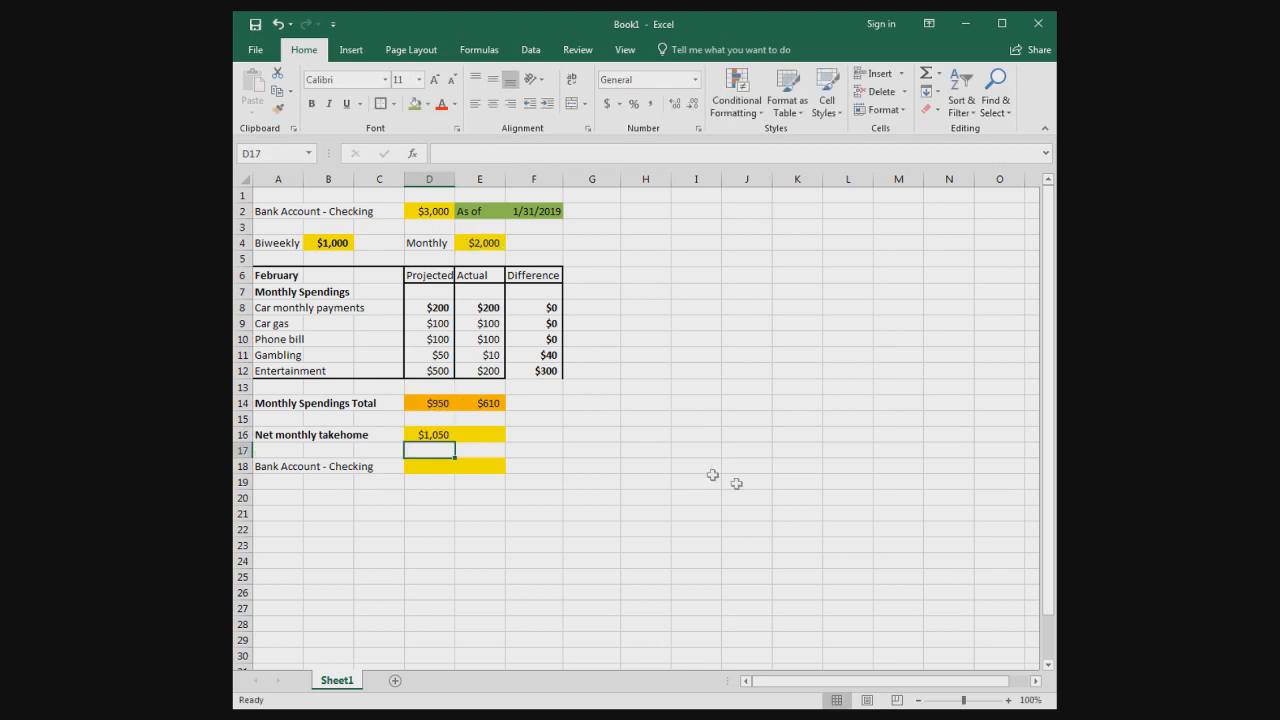
# Calculate the actual net monthly takehome in E16 with =E4-E14 and review the Actual column down to it
pyautogui.click(478, 434)
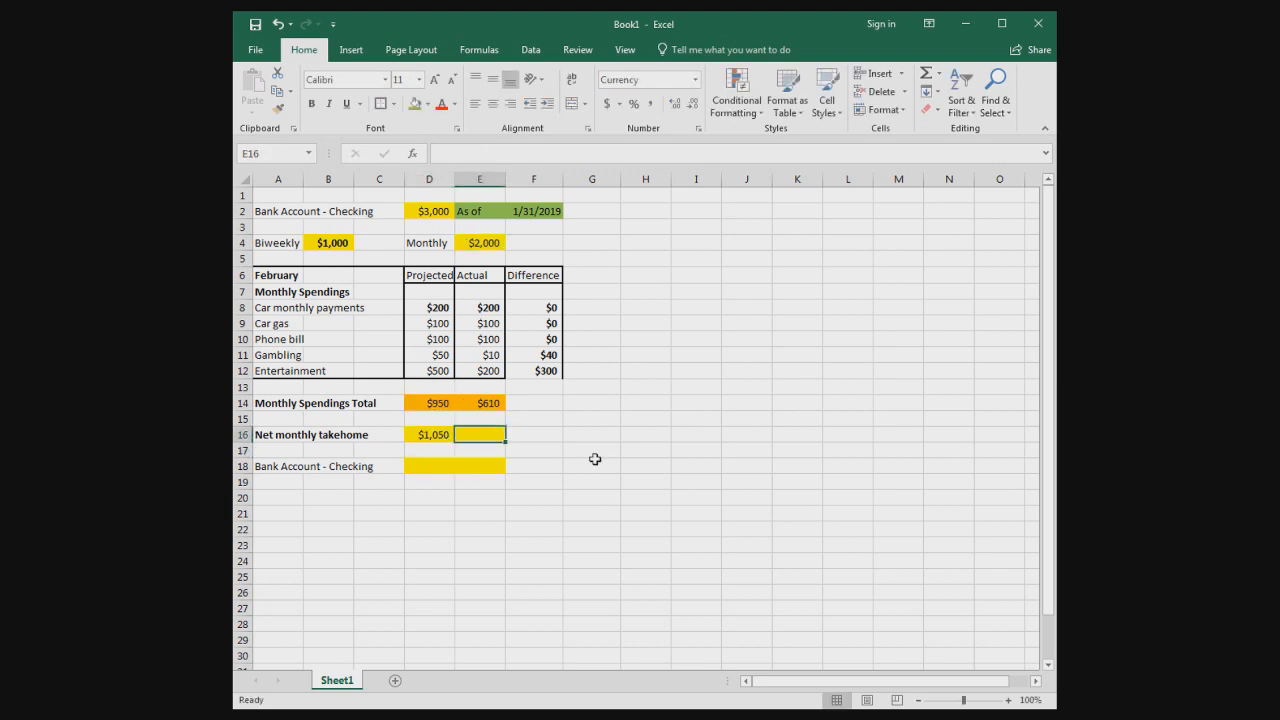
pyautogui.write('=')
pyautogui.click(482, 243)
pyautogui.write('-')
pyautogui.click(490, 403)
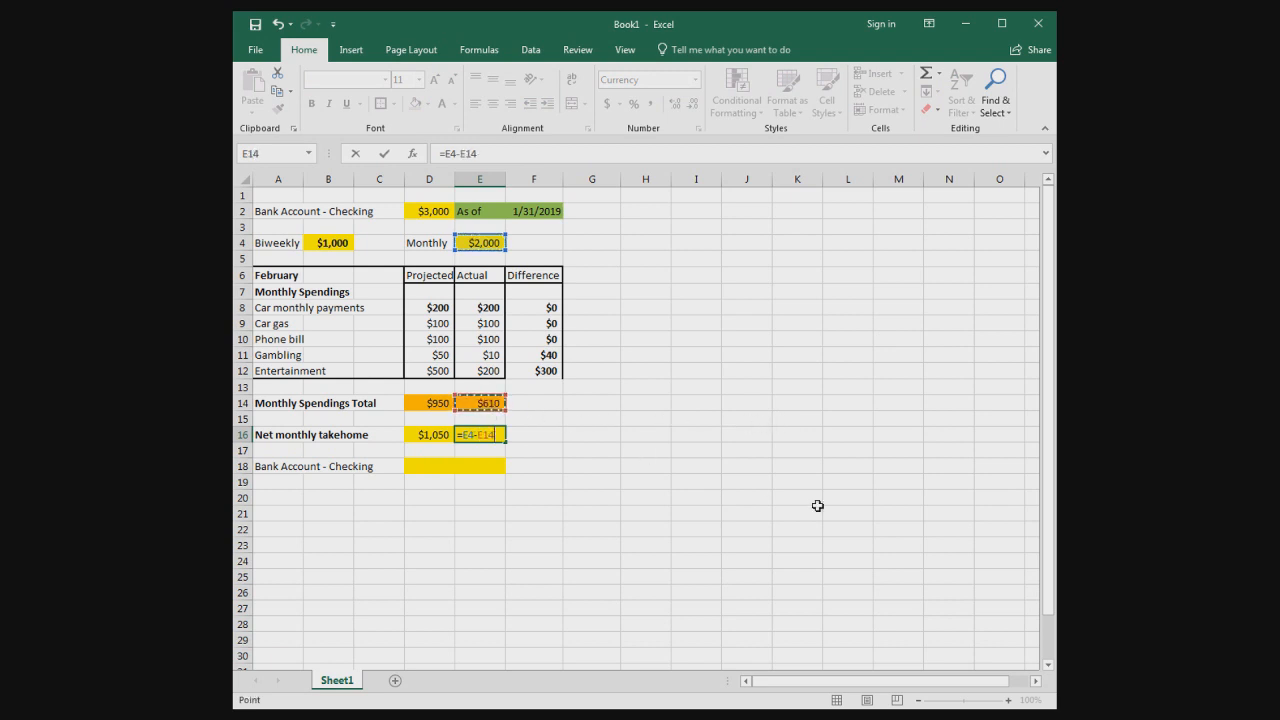
pyautogui.press('Return')
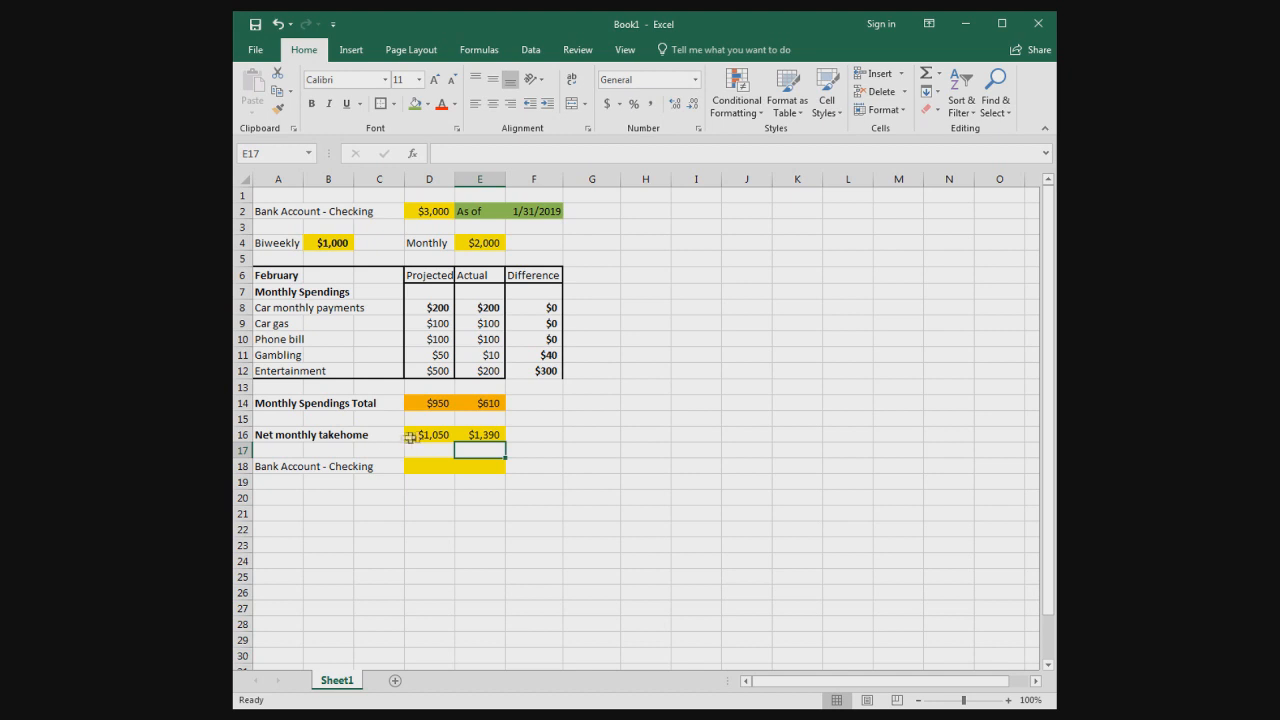
pyautogui.moveTo(486, 275); pyautogui.dragTo(500, 438)
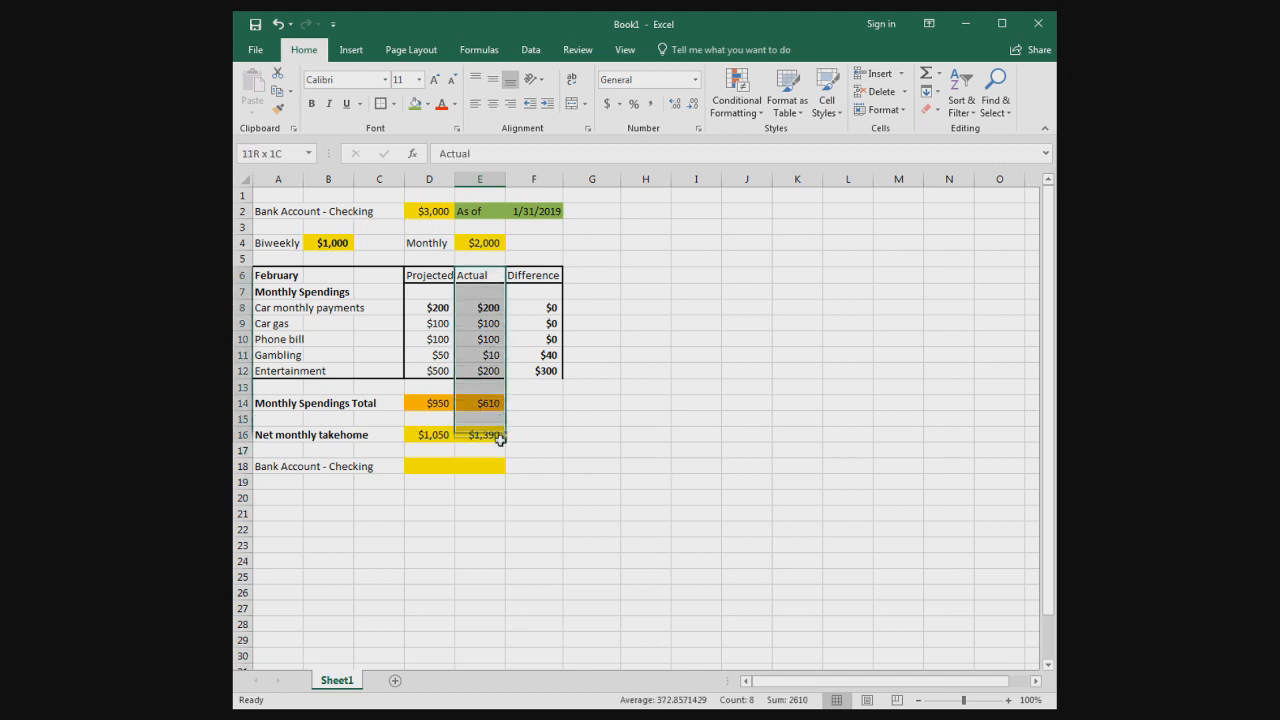
pyautogui.click(475, 440)
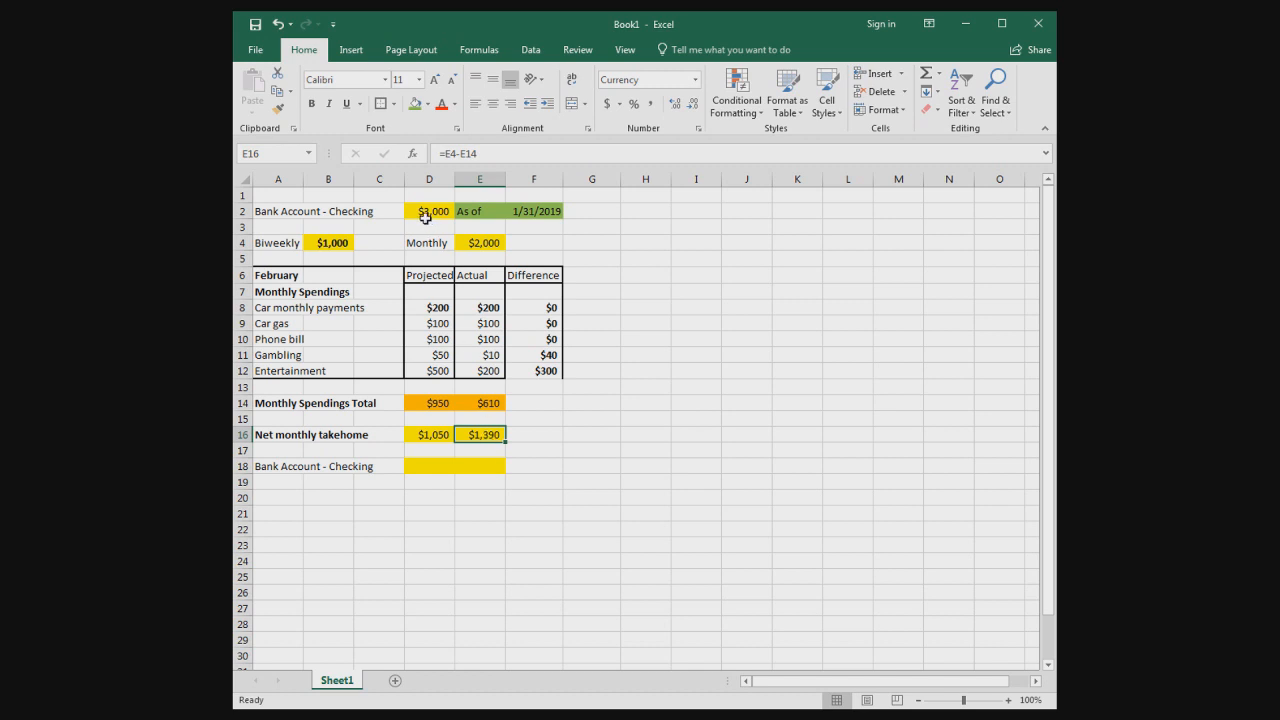
# Calculate the projected checking balance in D18 as the starting balance plus projected net takehome with =D2+D16
pyautogui.click(429, 498)
pyautogui.moveTo(289, 466); pyautogui.dragTo(491, 466)
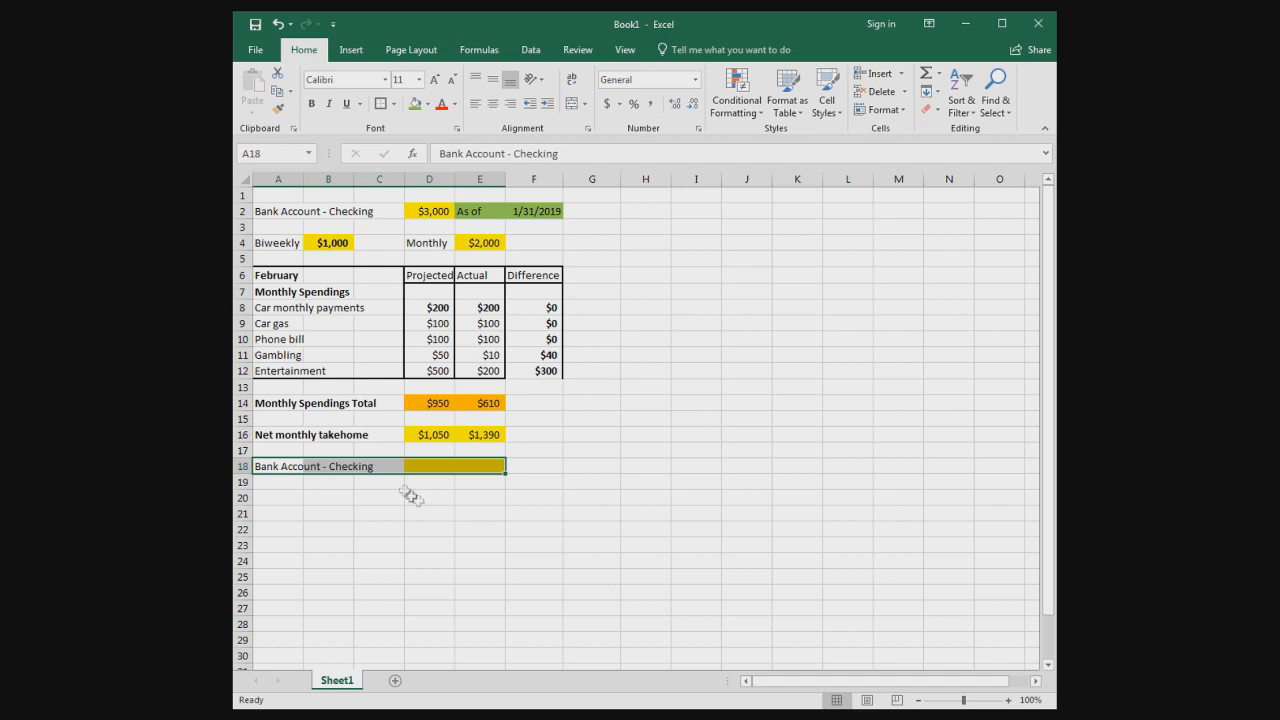
pyautogui.click(418, 464)
pyautogui.write('=')
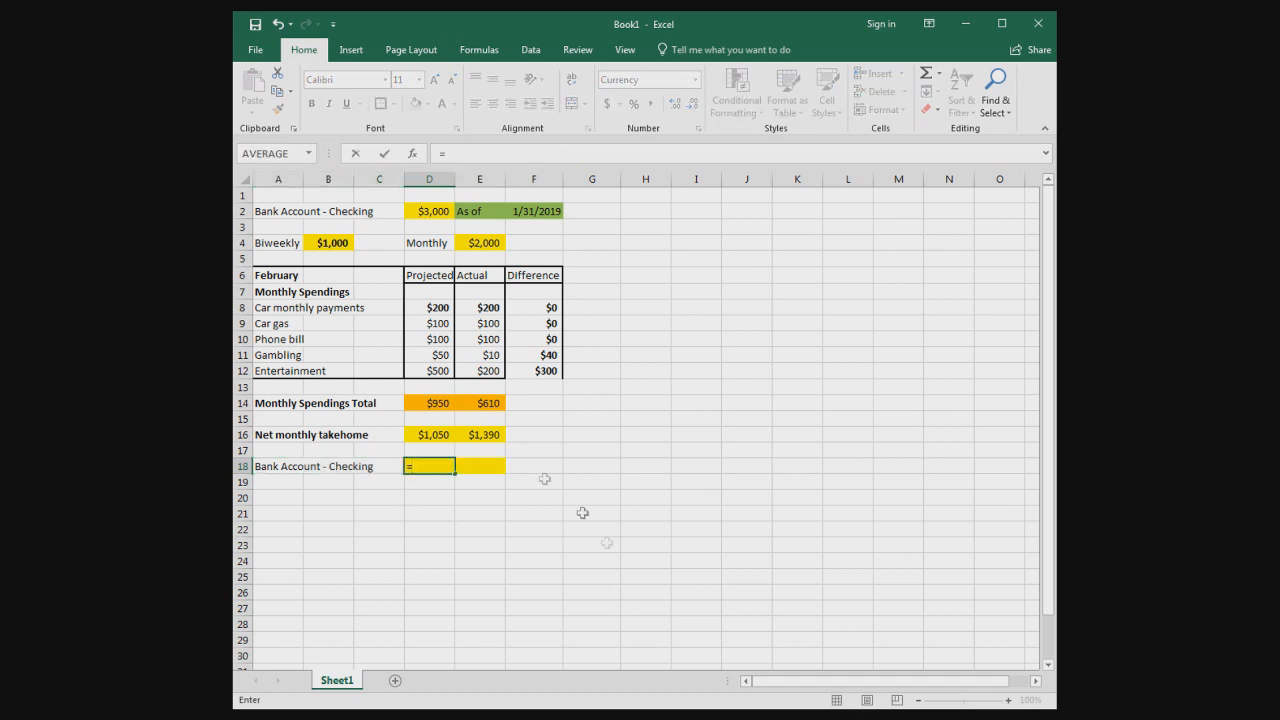
pyautogui.click(430, 211)
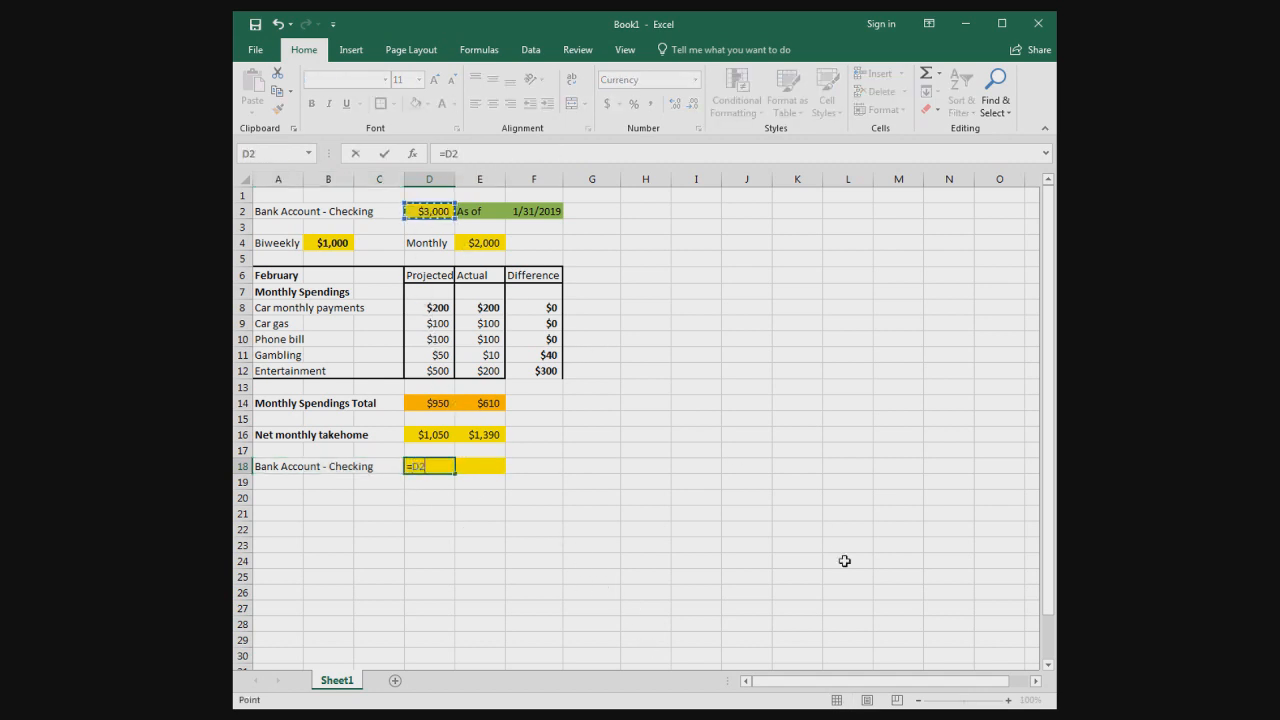
pyautogui.write('+')
pyautogui.click(438, 436)
pyautogui.press('Return')
# Calculate the actual checking balance in E18 as the starting balance plus actual net takehome with =D2+E16
pyautogui.press('Right')
pyautogui.press('Up')
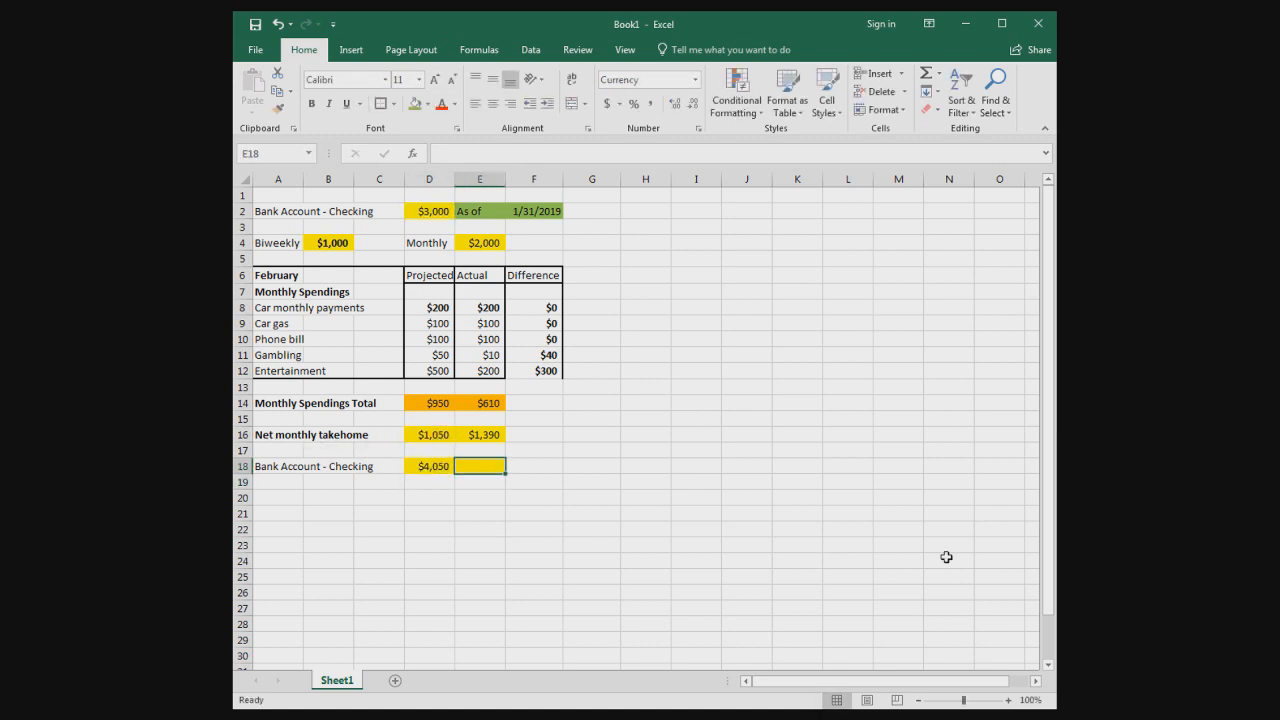
pyautogui.write('=')
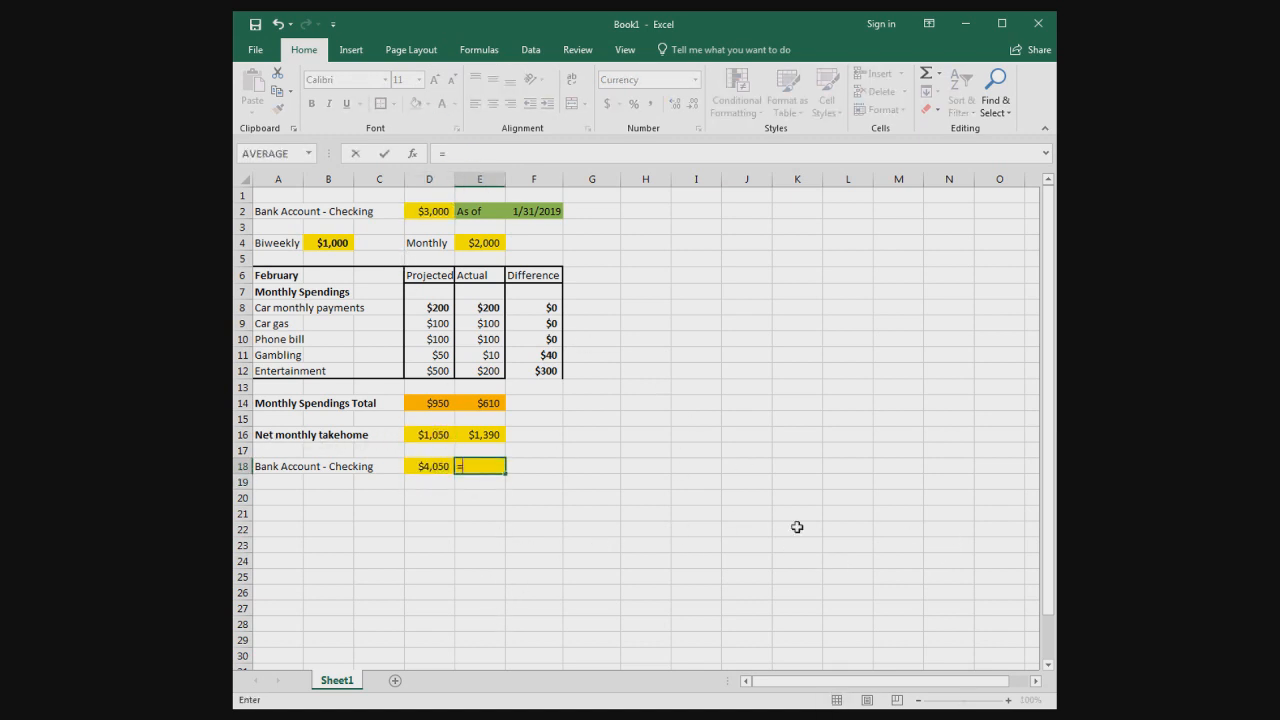
pyautogui.click(427, 210)
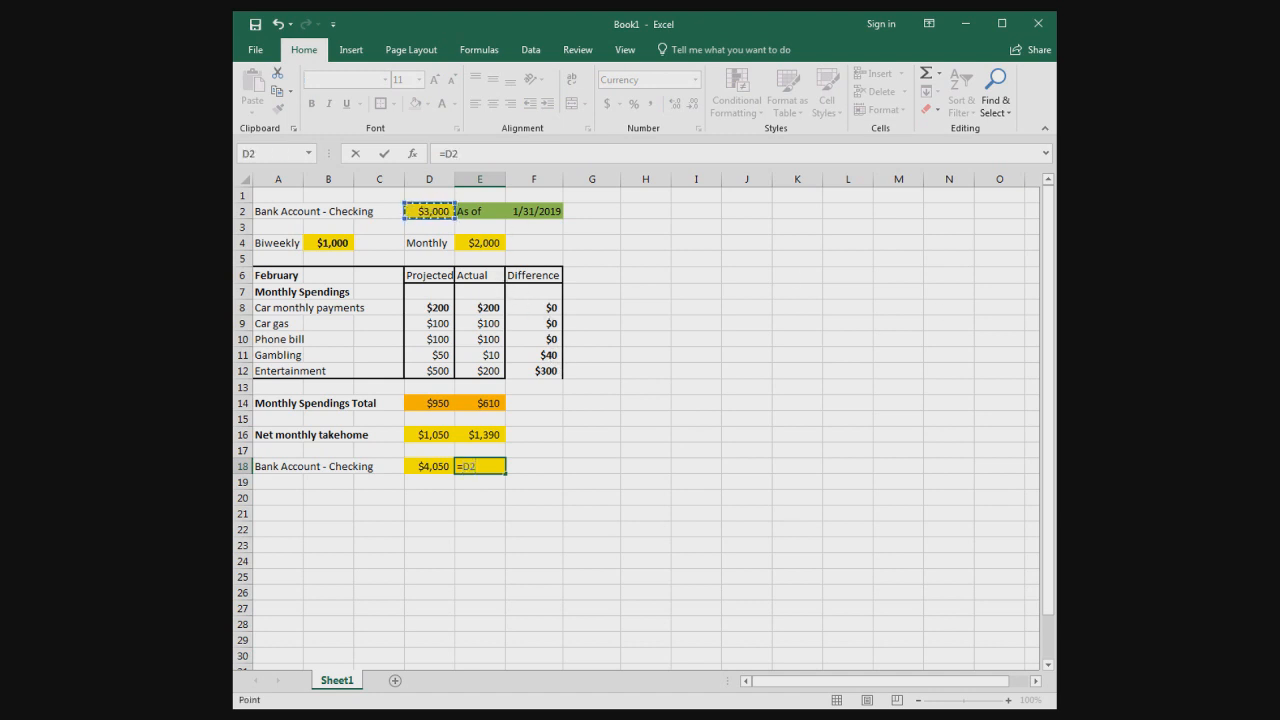
pyautogui.write('+')
pyautogui.click(487, 434)
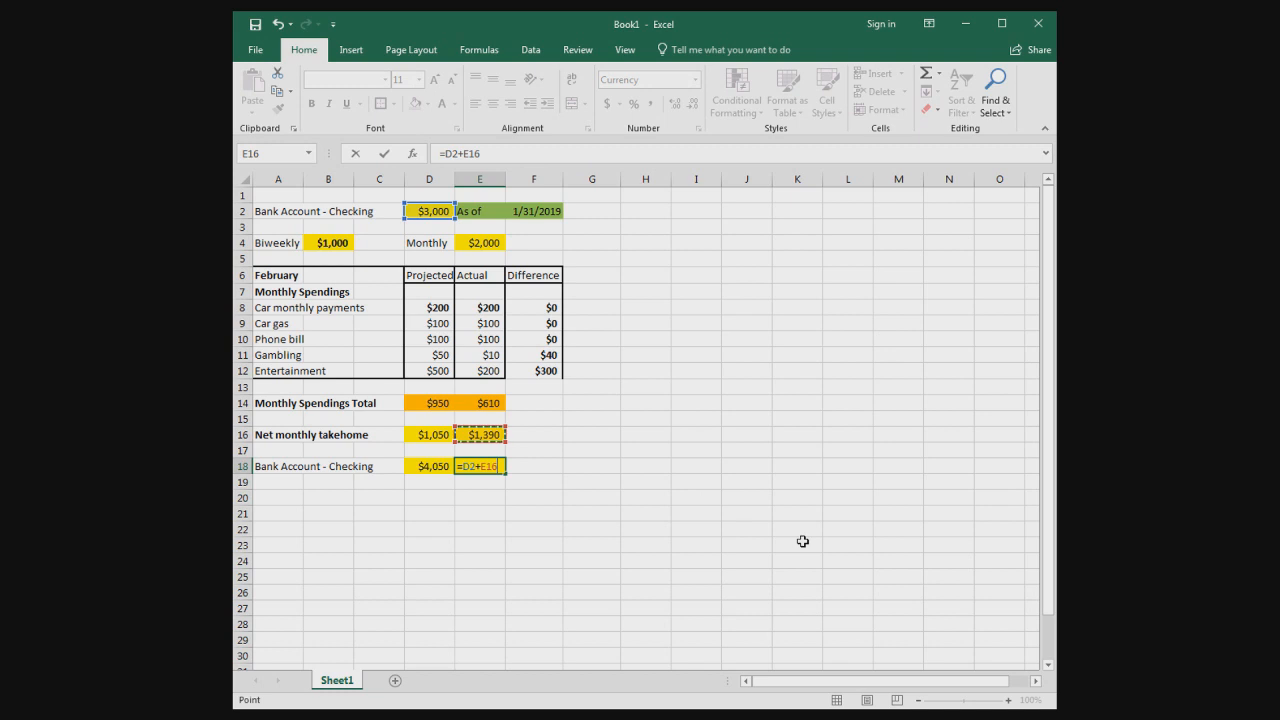
pyautogui.press('Return')
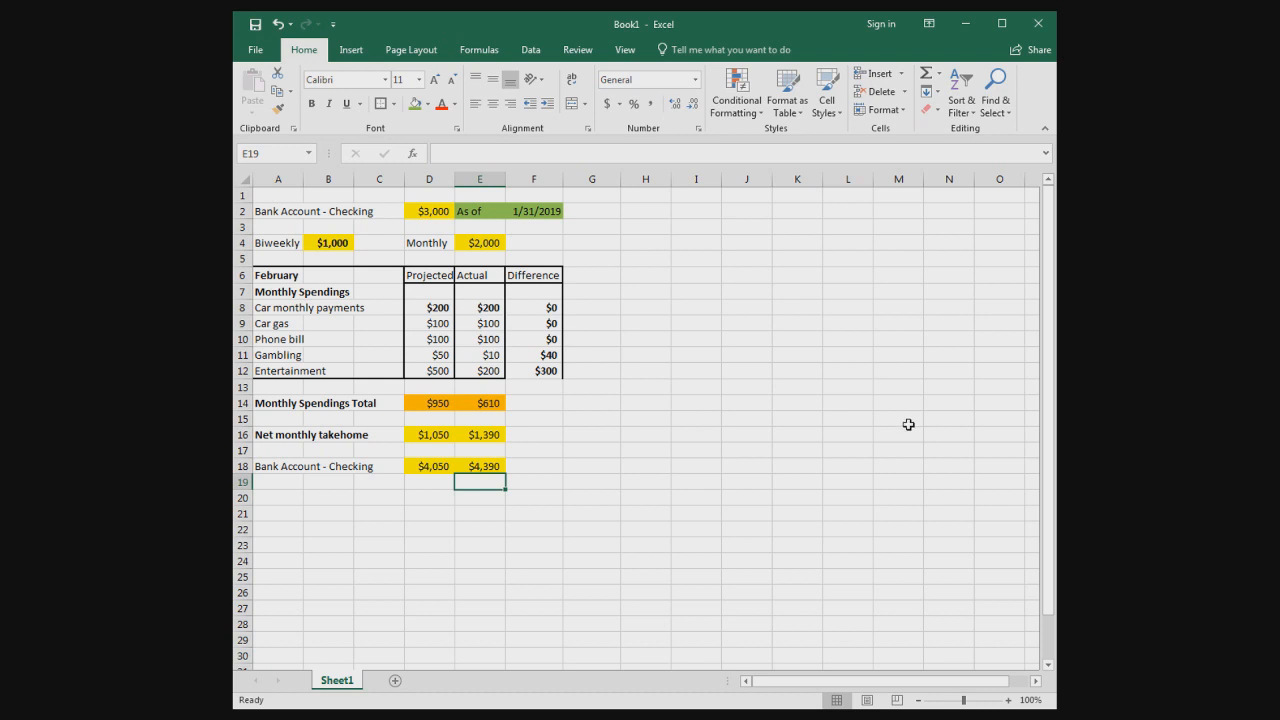
# Change the actual entertainment spending in E12 to $800 and check its difference in F12
pyautogui.moveTo(270, 370); pyautogui.dragTo(517, 370)
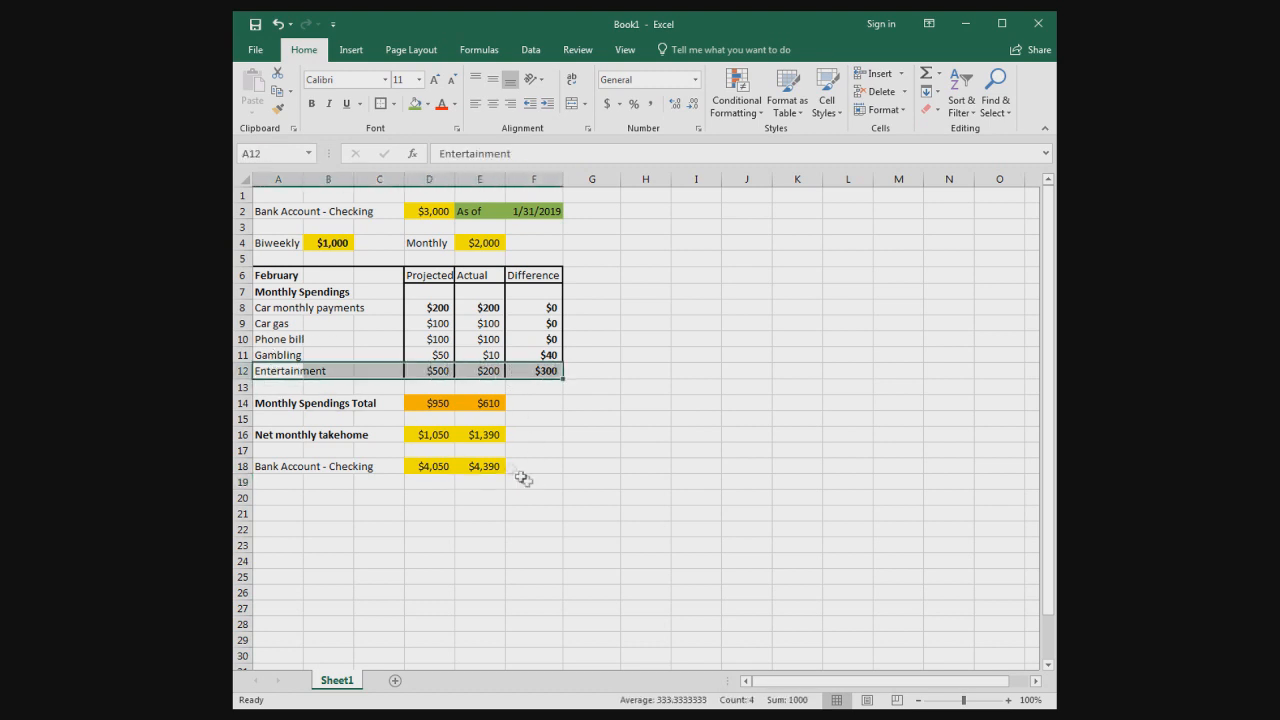
pyautogui.click(478, 372)
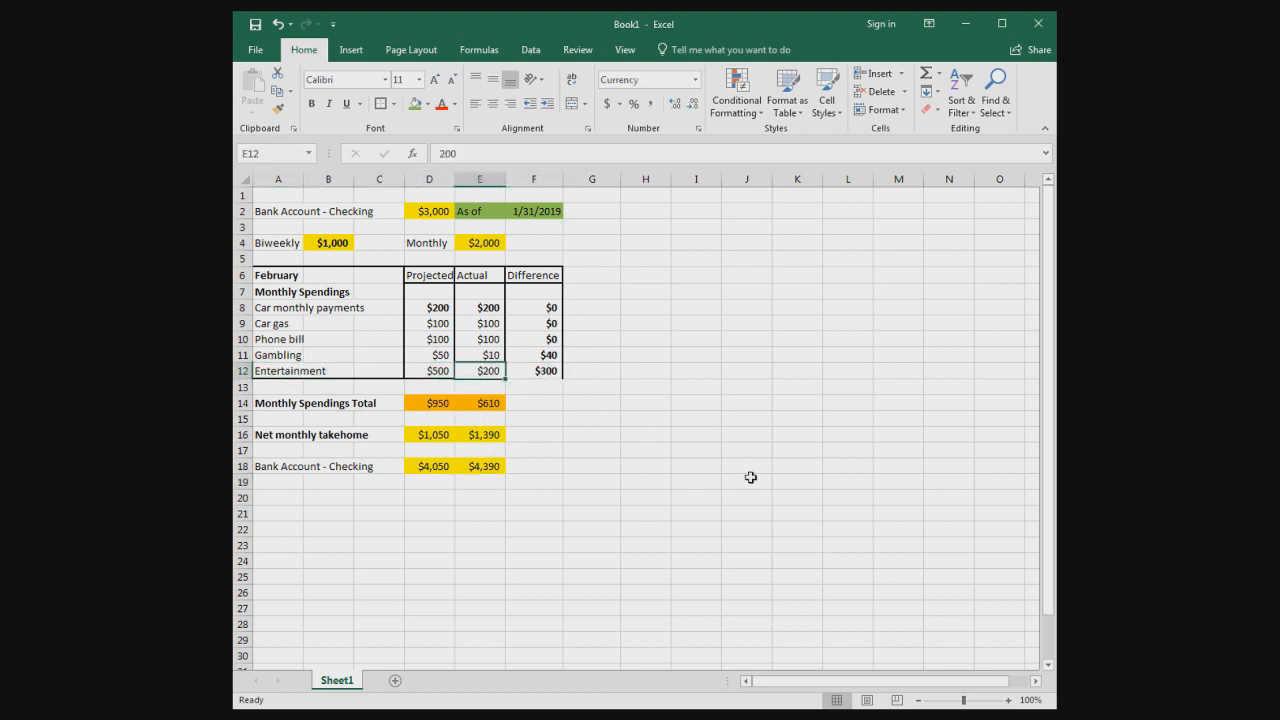
pyautogui.write('800')
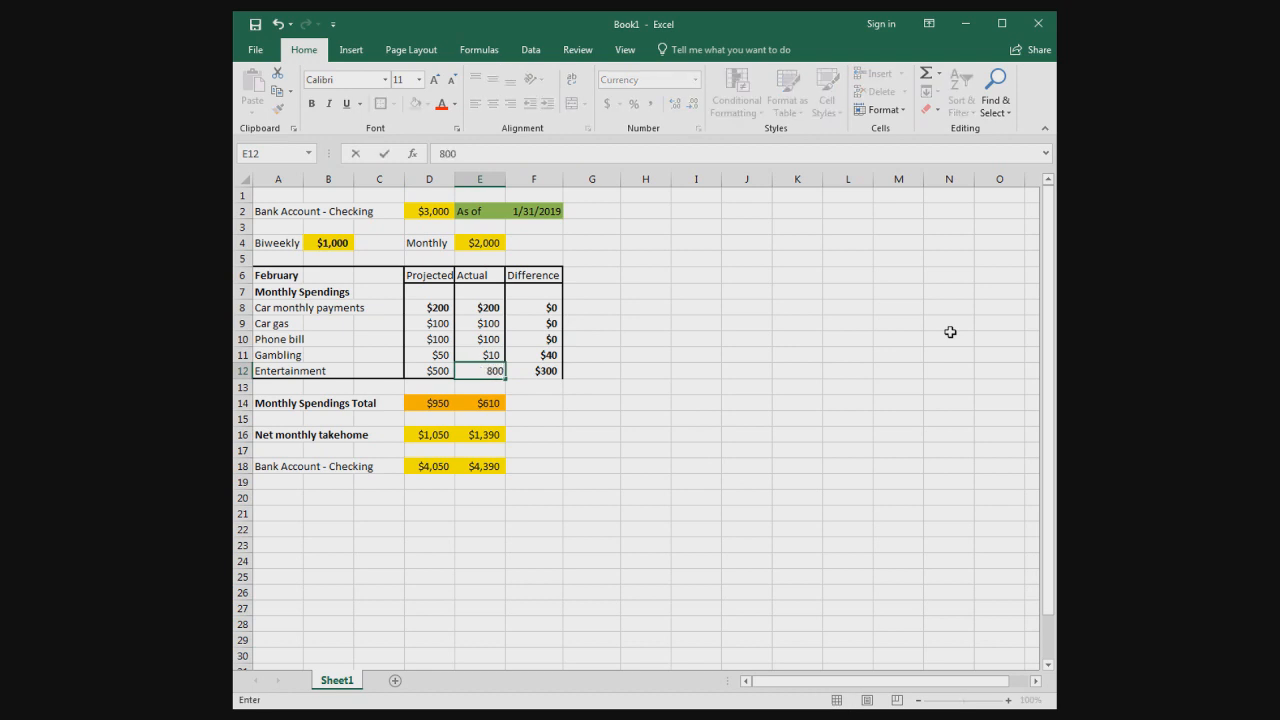
pyautogui.press('Return')
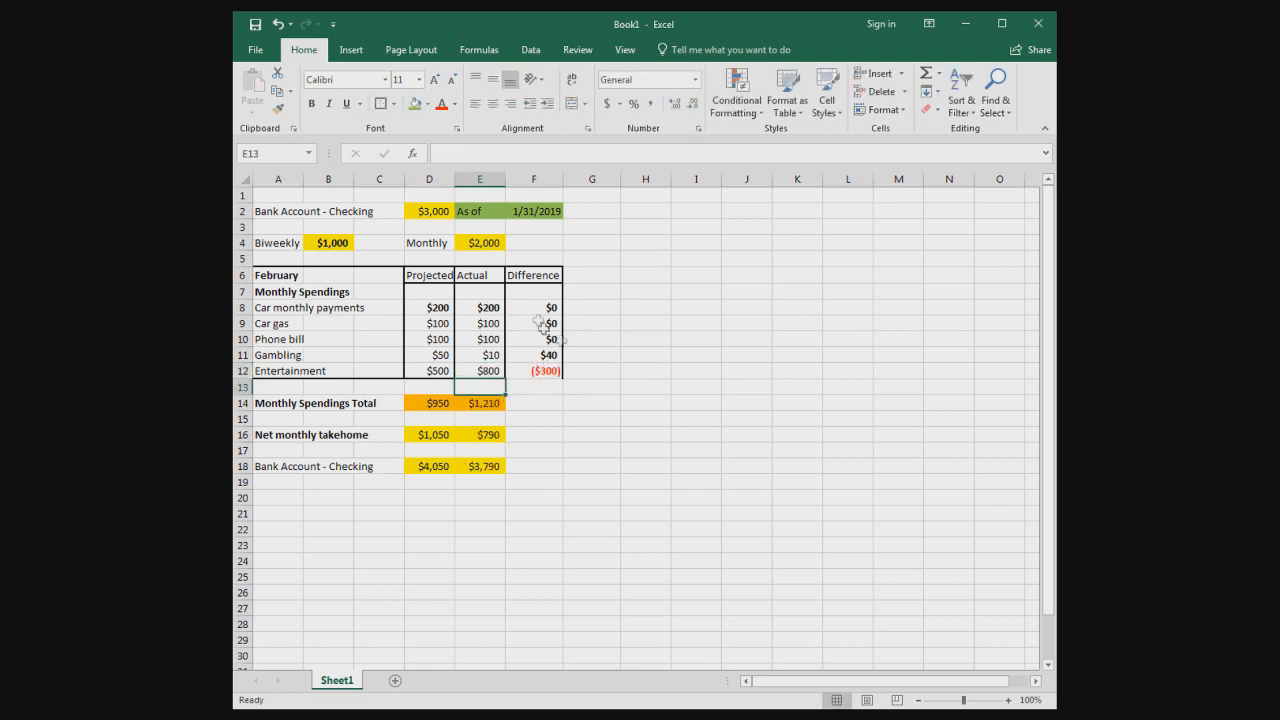
pyautogui.click(522, 377)
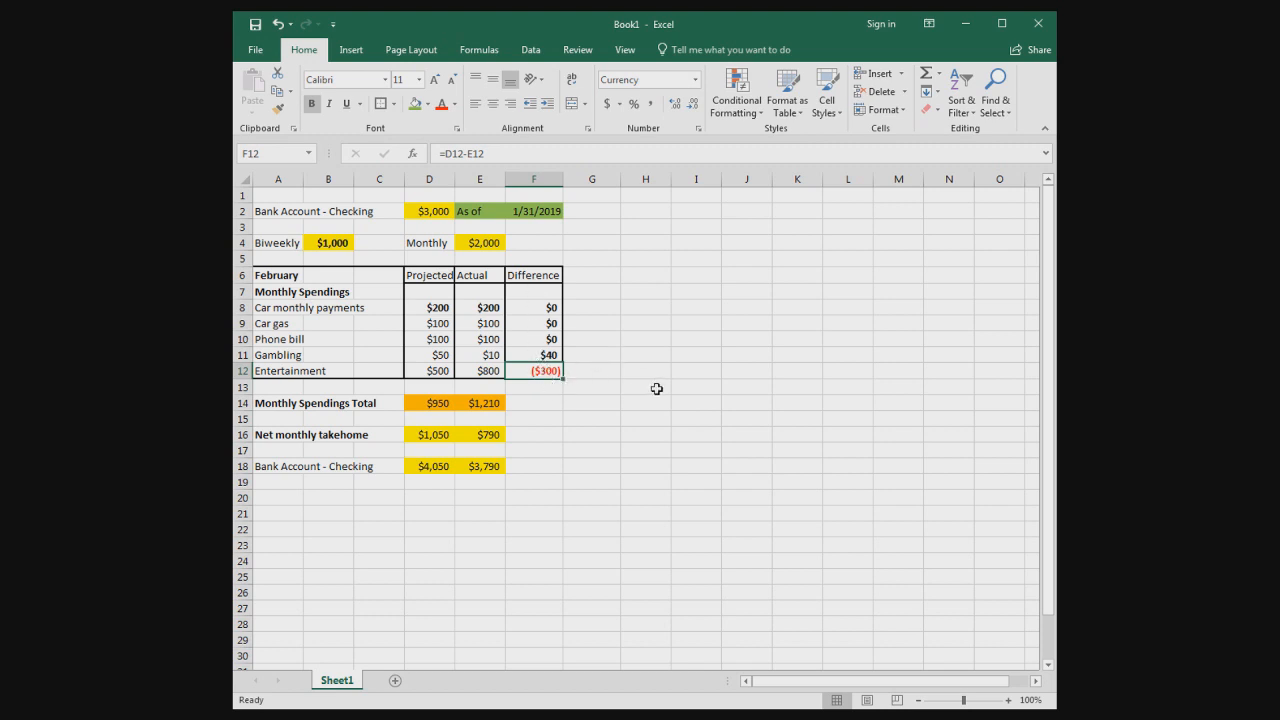
# Compare the projected entertainment amount with its difference in F12 and undo the last change to the actual entertainment spending
pyautogui.click(423, 371)
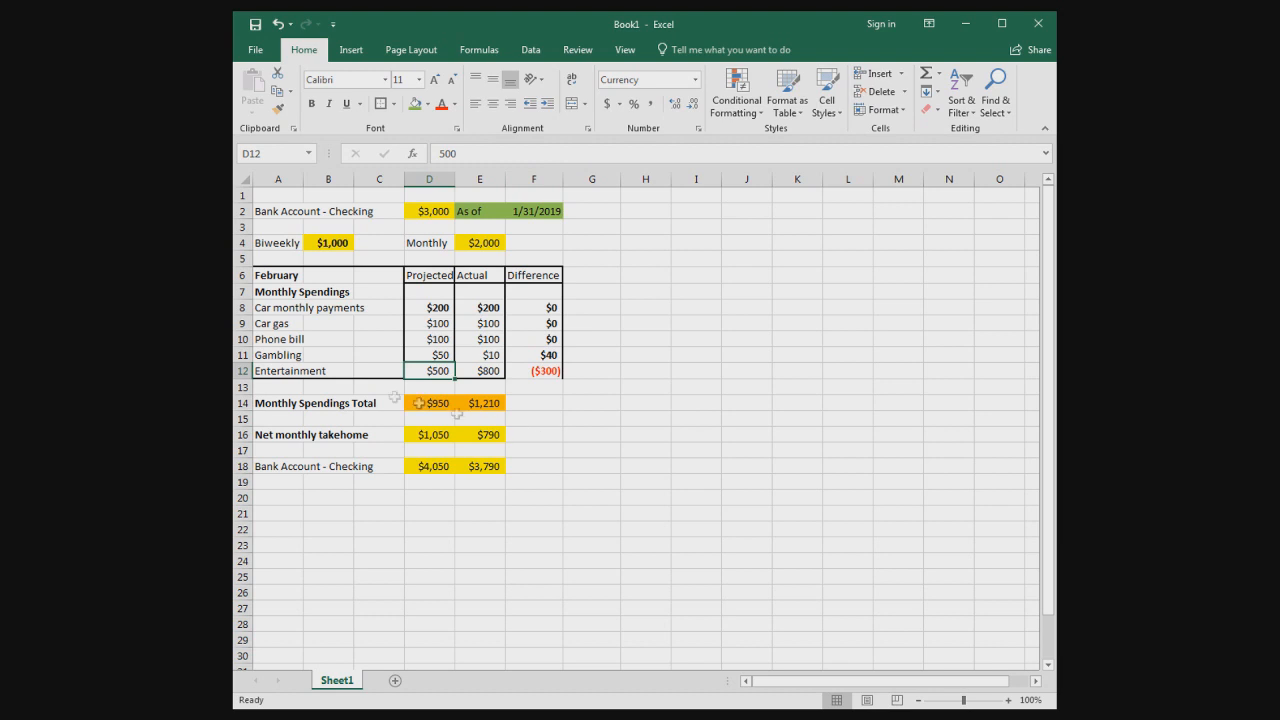
pyautogui.click(512, 371)
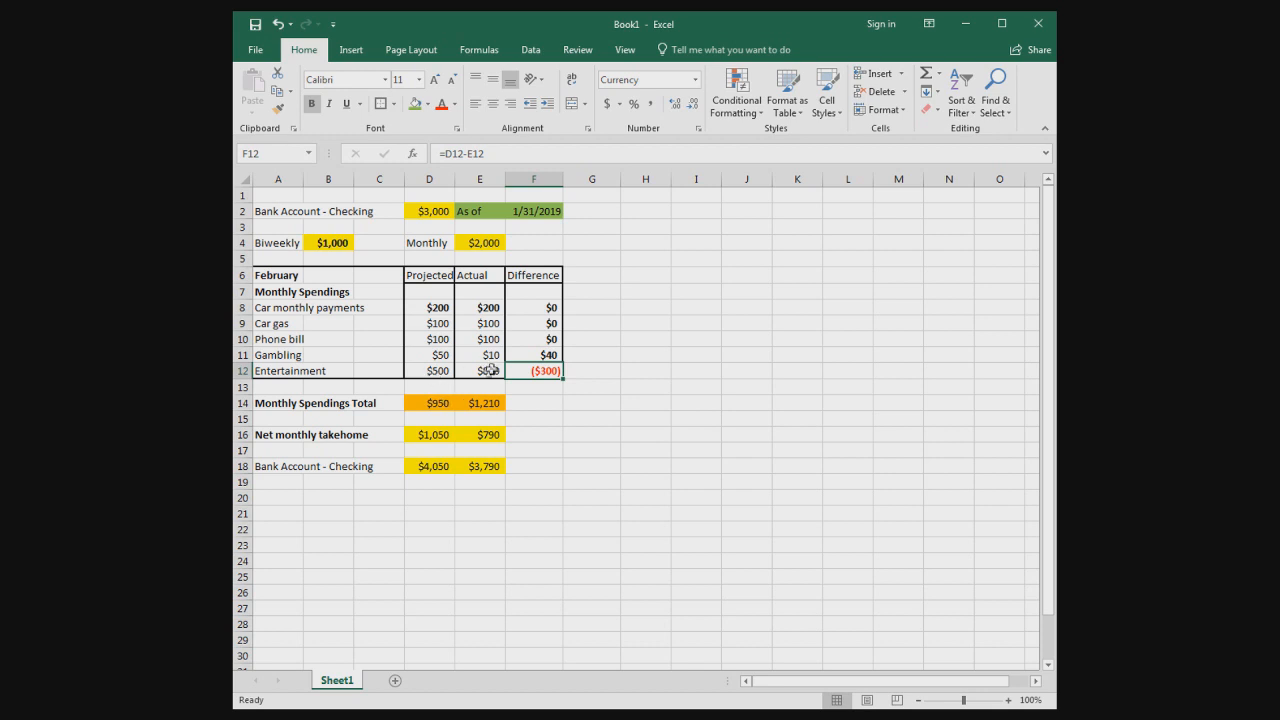
pyautogui.hotkey('ctrl', 'z')
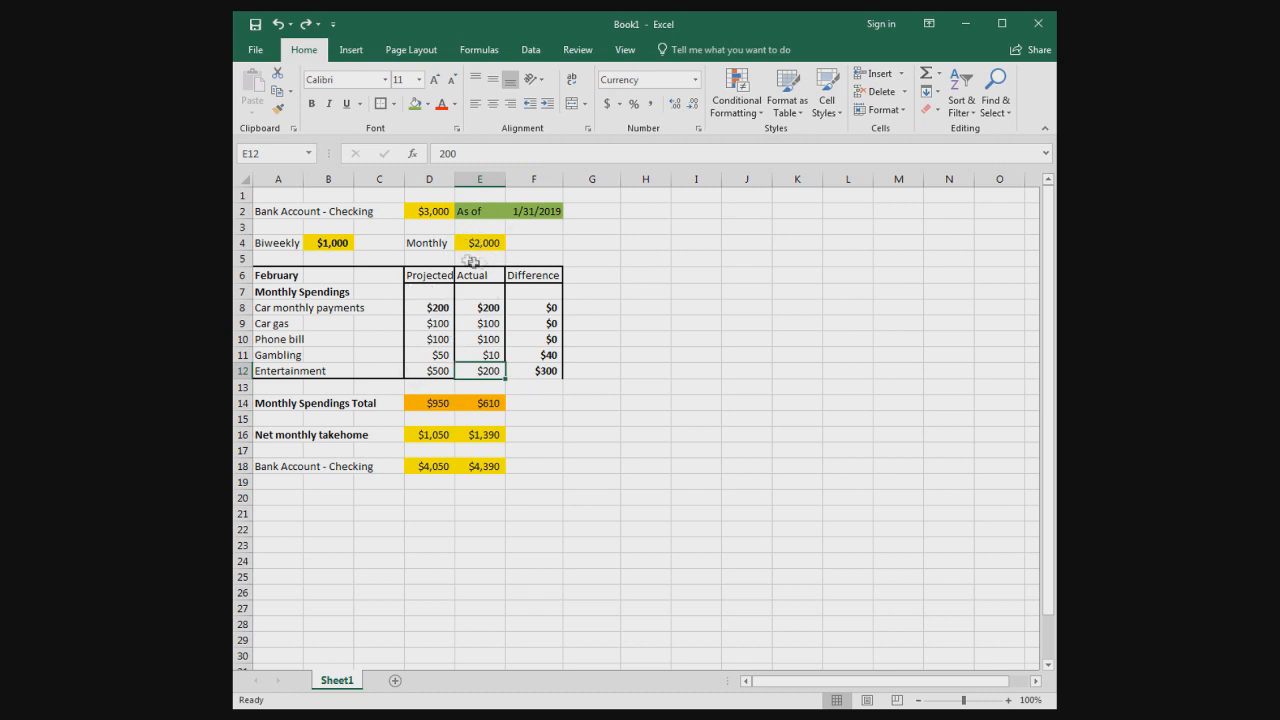
# Set the projected entertainment spending in D12 to $1,800
pyautogui.click(433, 368)
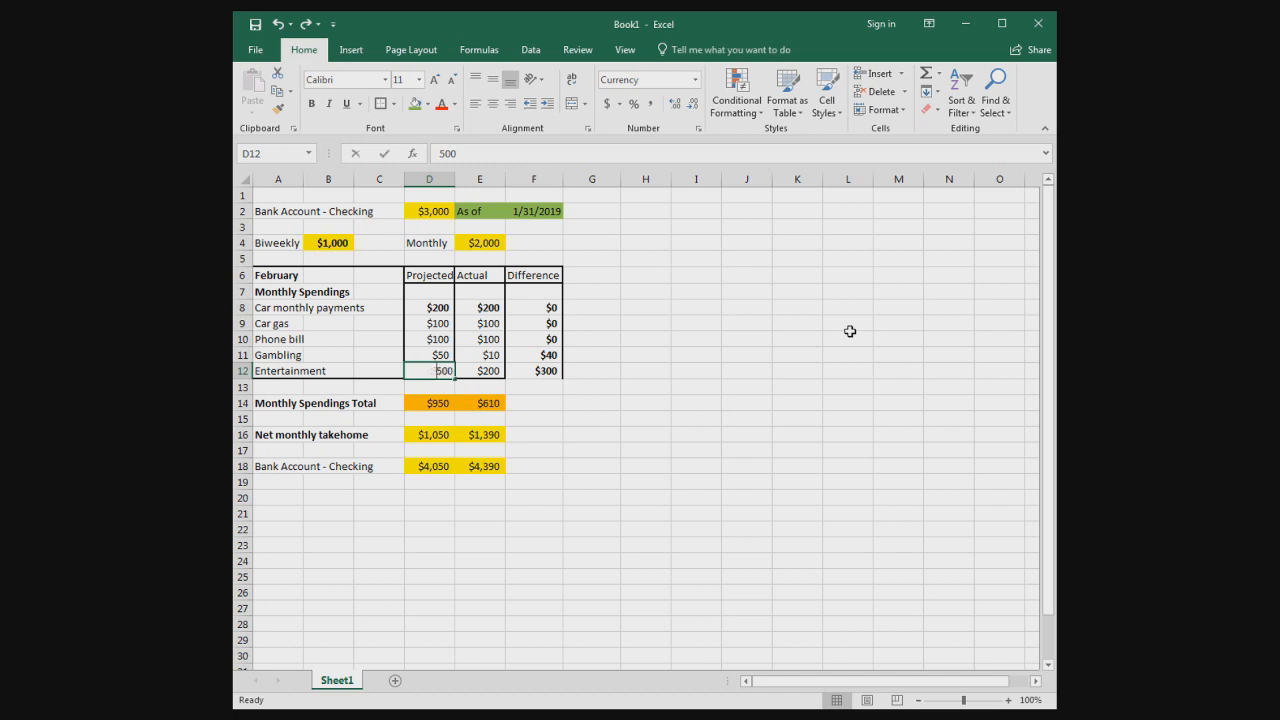
pyautogui.write('1800')
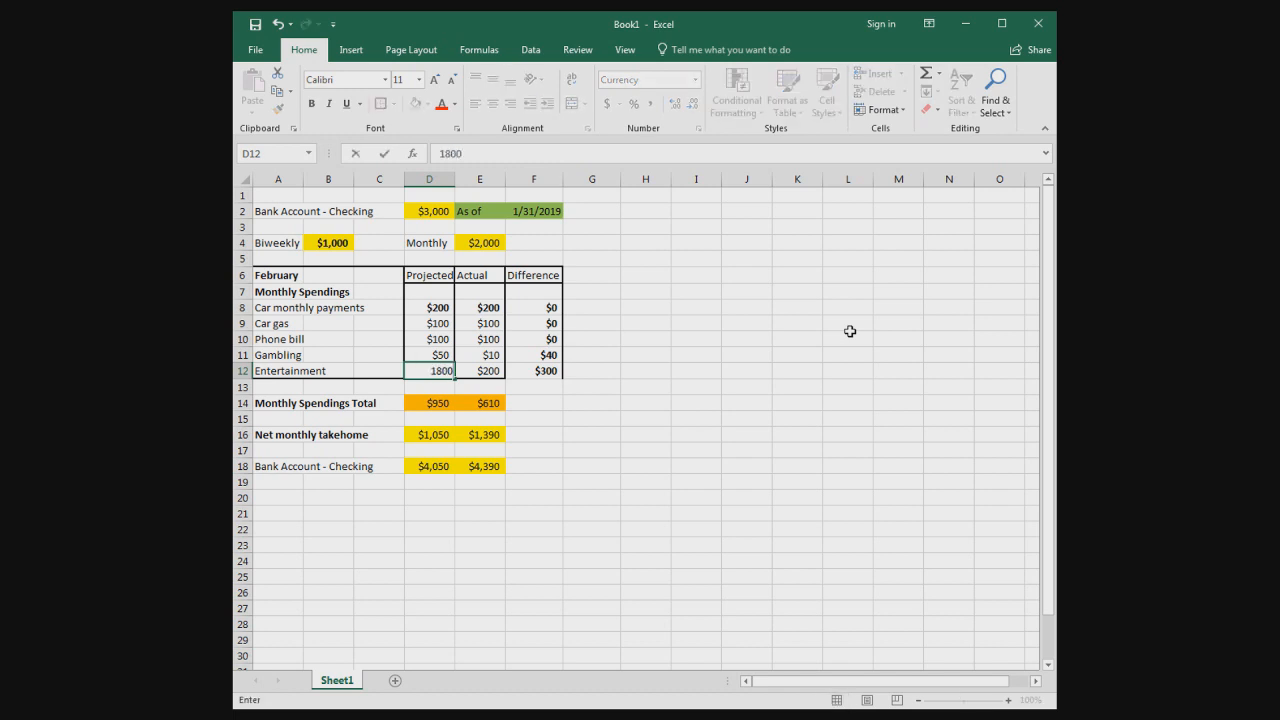
pyautogui.press('Return')
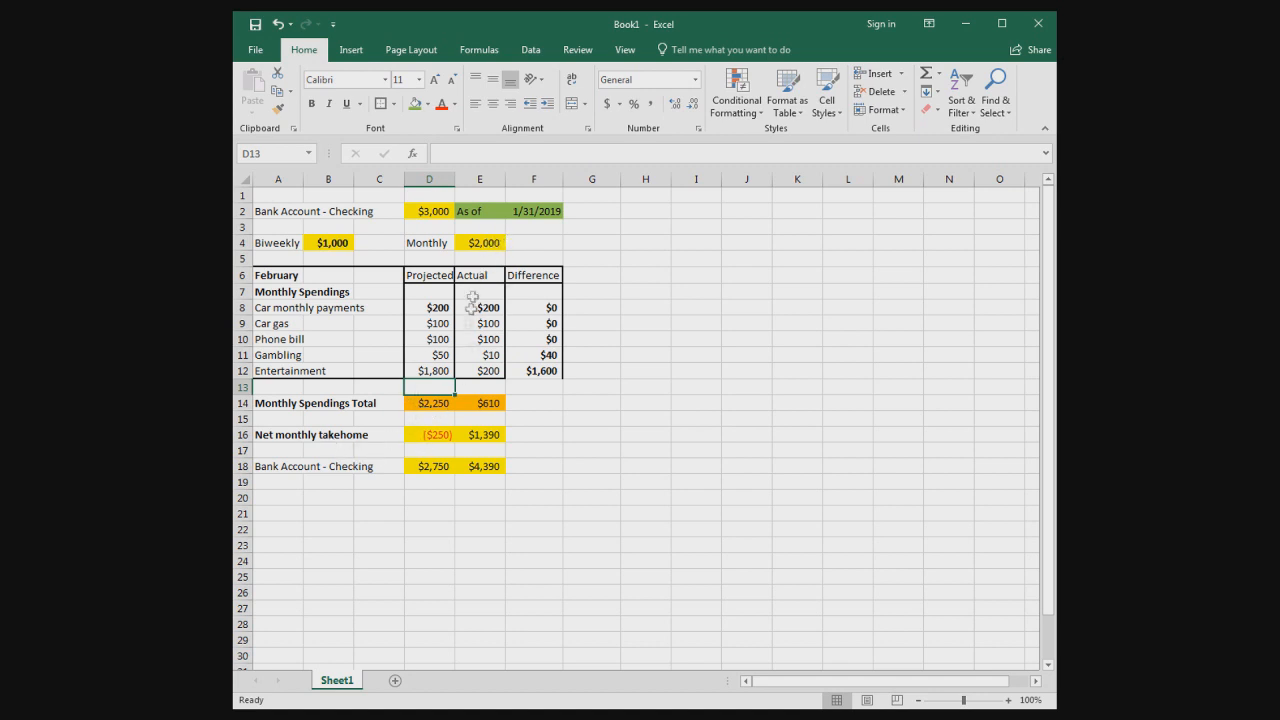
# Examine how the projected net takehome in D16 and the starting balance in D2 feed the projected checking balance in D18
pyautogui.click(440, 436)
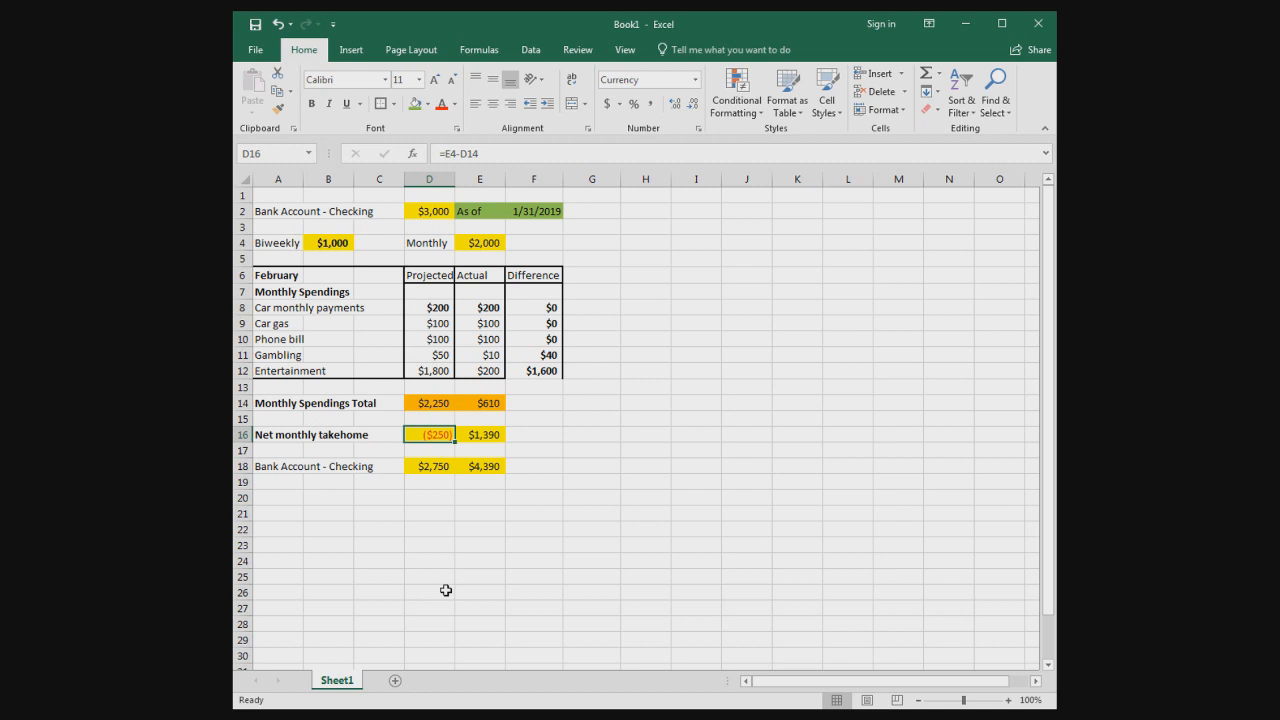
pyautogui.click(424, 472)
pyautogui.click(432, 212)
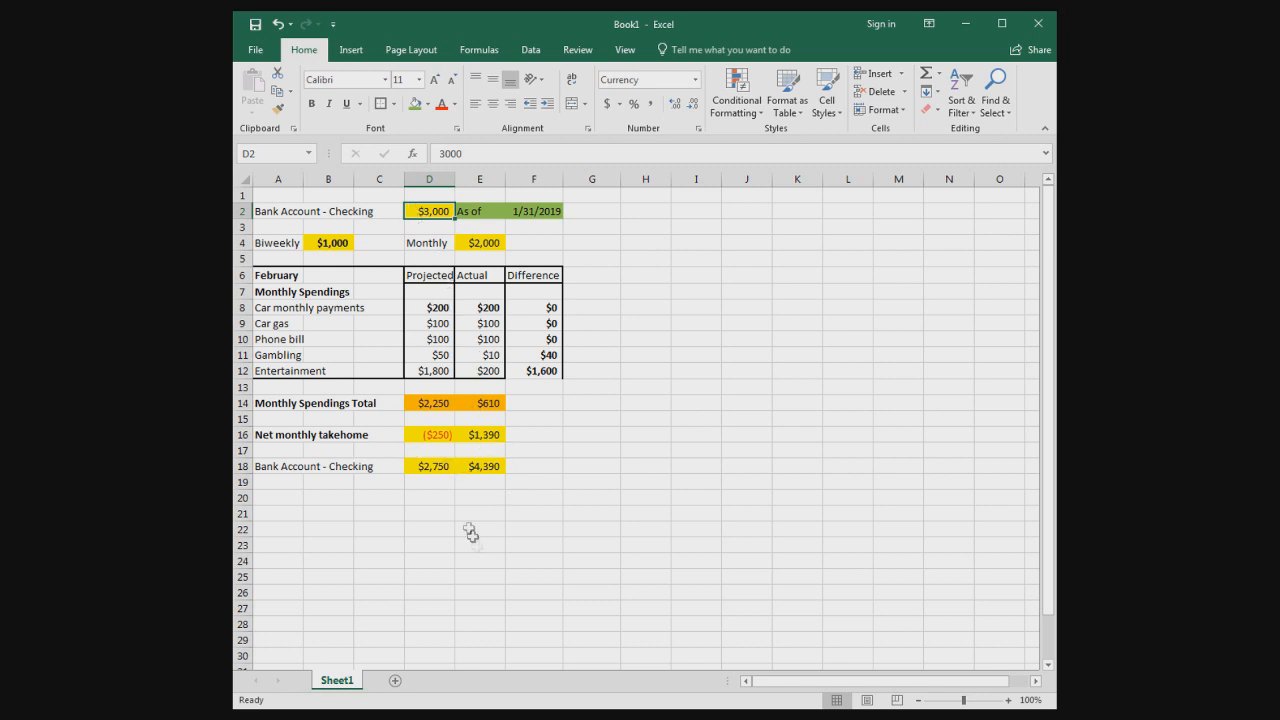
pyautogui.click(430, 468)
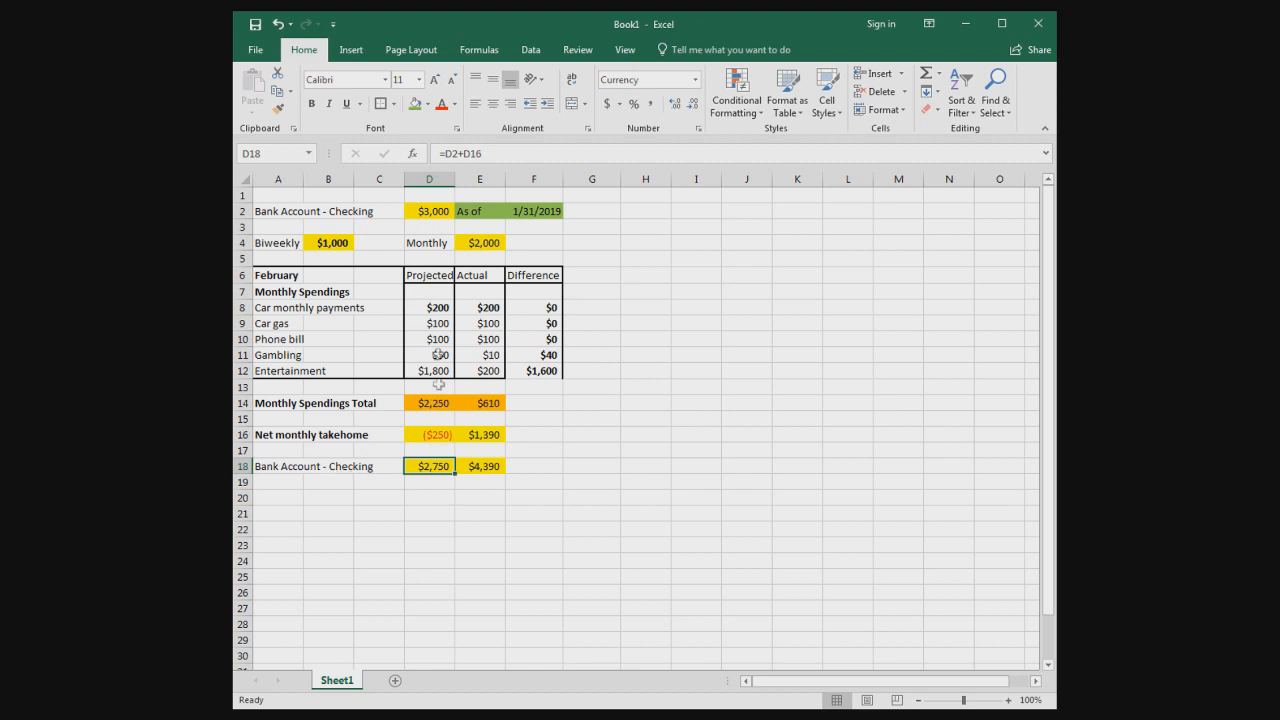
pyautogui.click(427, 434)
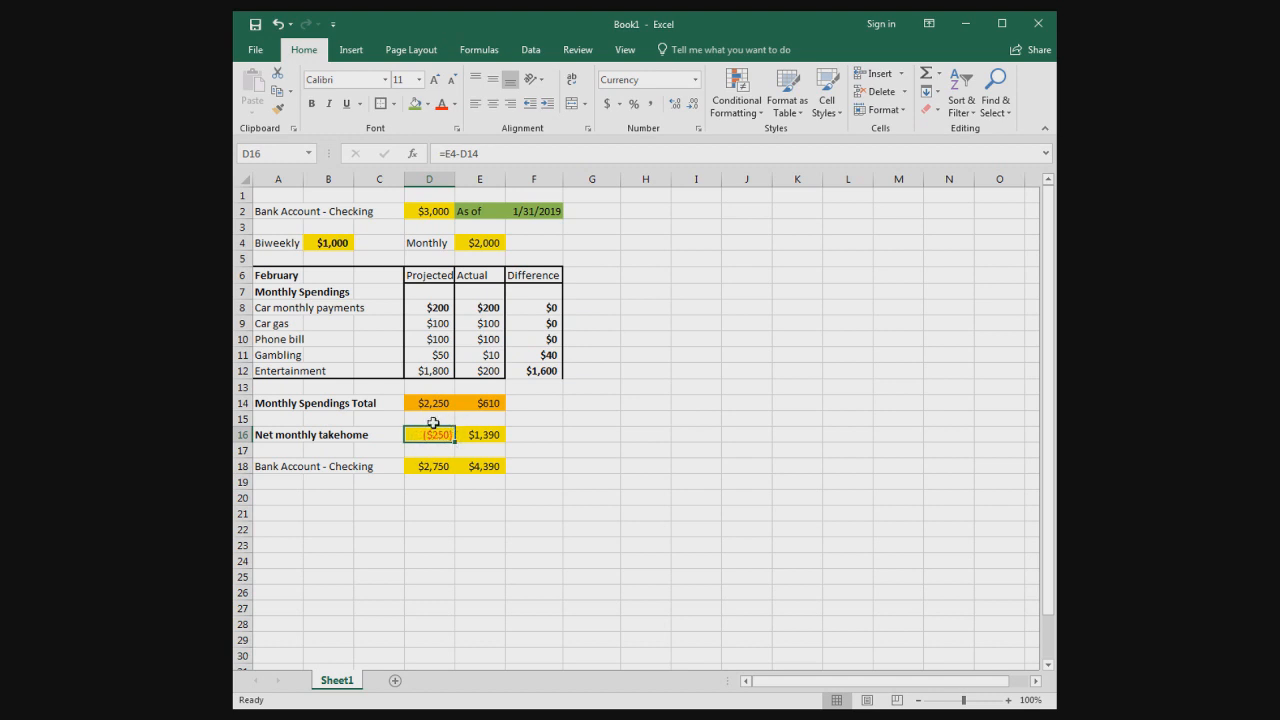
pyautogui.click(432, 465)
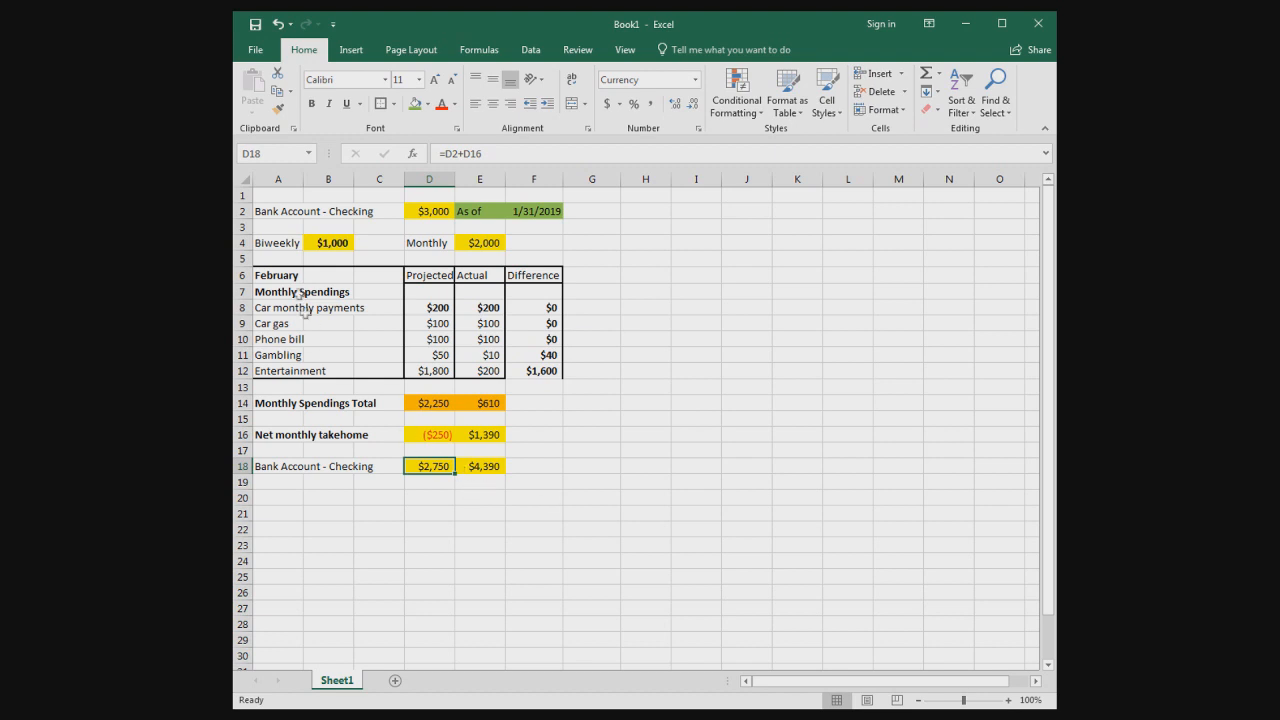
pyautogui.moveTo(276, 275); pyautogui.dragTo(558, 455)
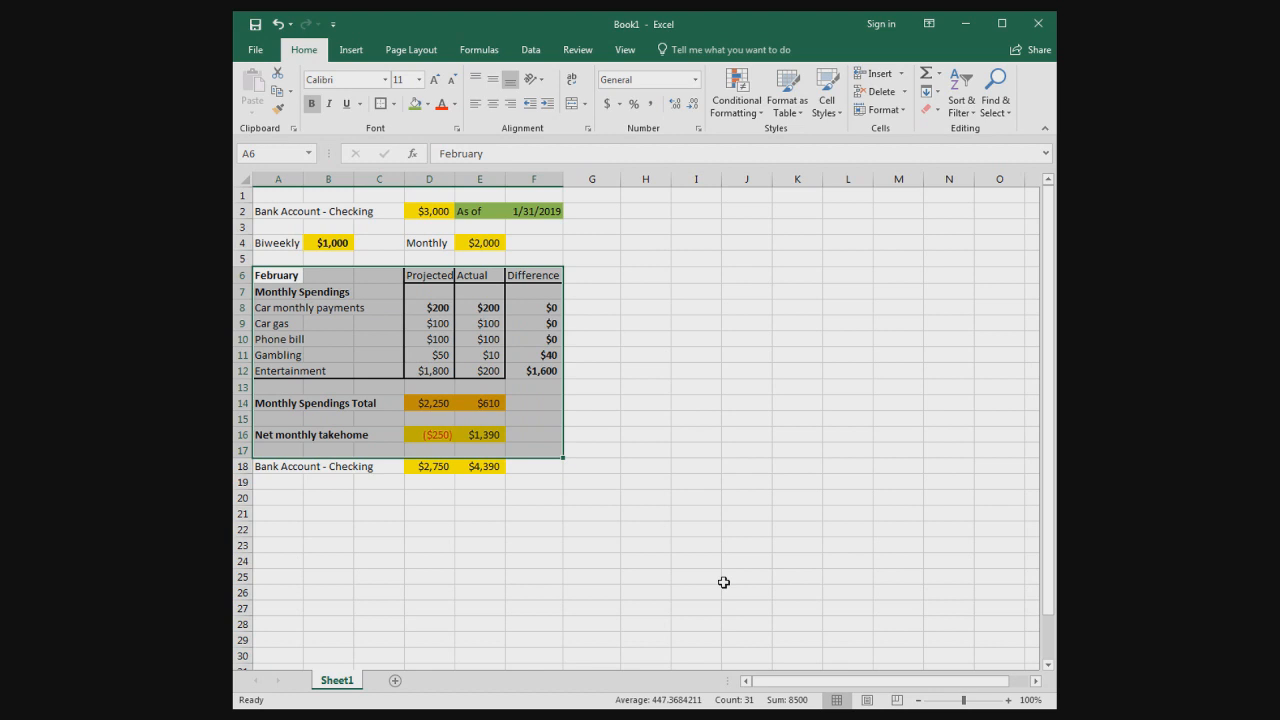
pyautogui.click(645, 481)
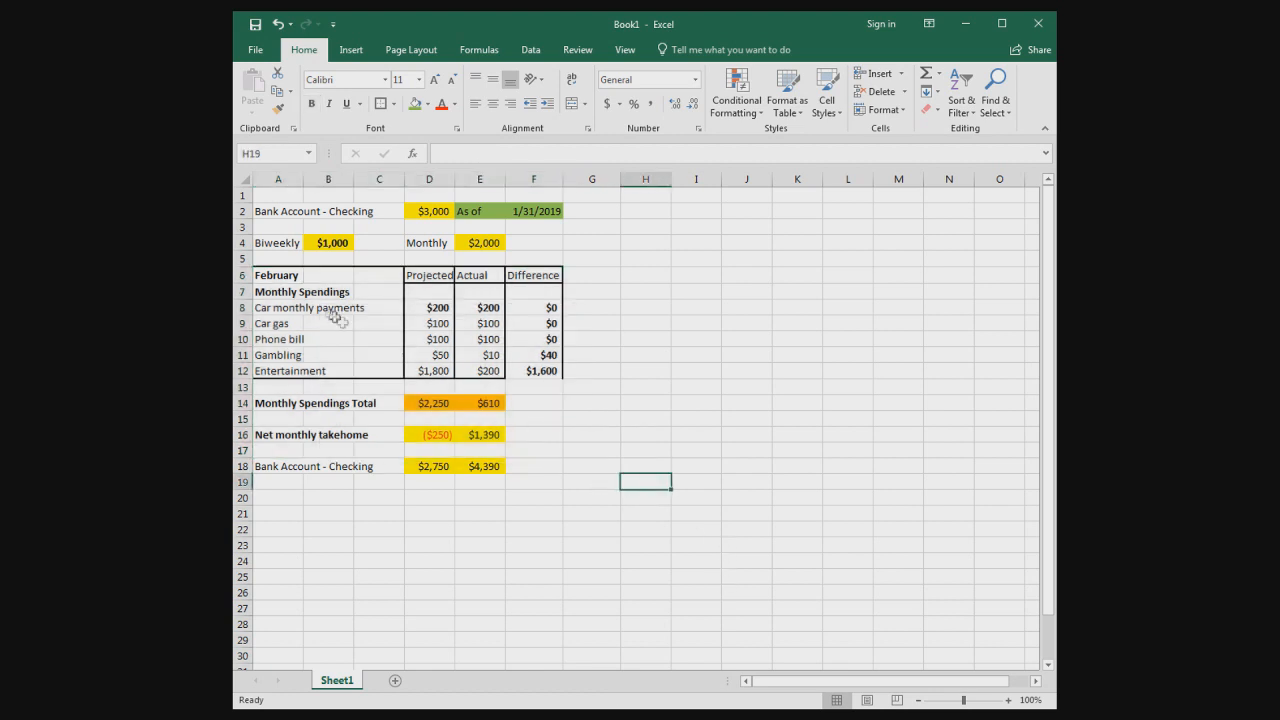
# Make the monthly income reference absolute in the projected net takehome formula in D16, giving =$E$4-D14
pyautogui.click(432, 438)
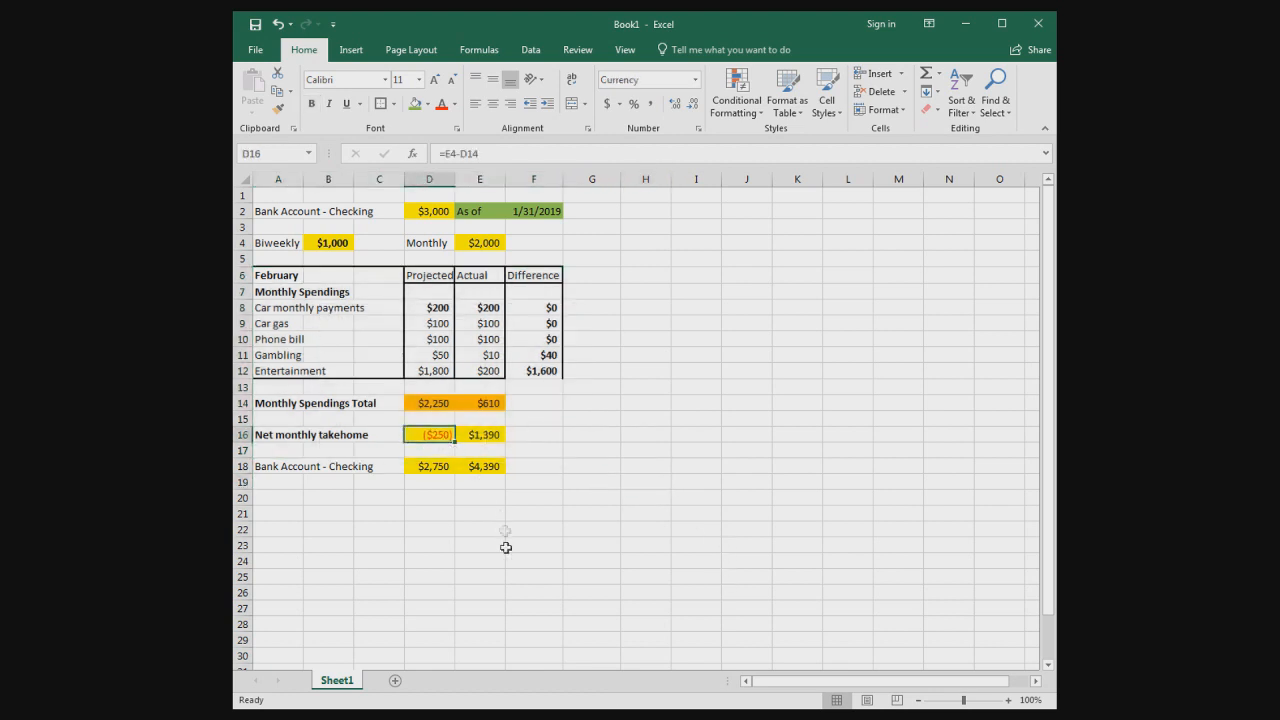
pyautogui.click(449, 153)
pyautogui.write('$')
pyautogui.press('Right')
pyautogui.write('$')
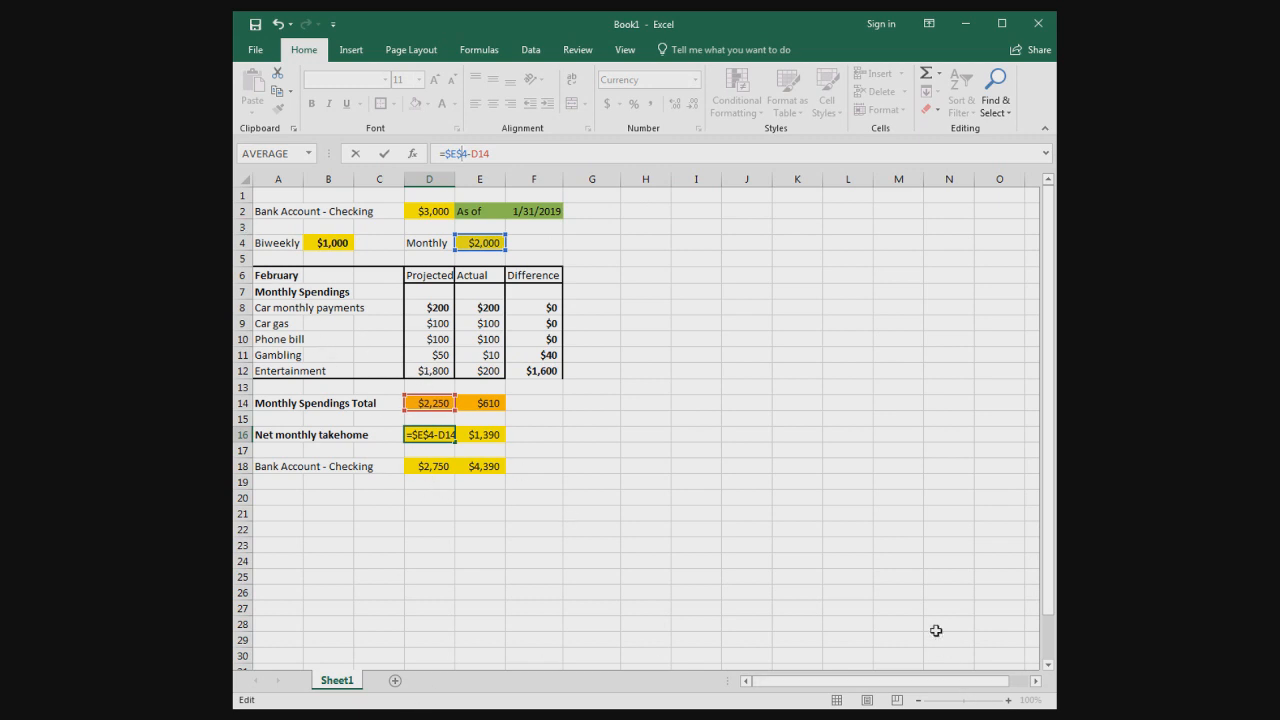
pyautogui.press('Return')
# Make the monthly income reference absolute in the actual net takehome formula in E16, giving =$E$4-E14, and check the income cell E4
pyautogui.press('Right')
pyautogui.press('Up')
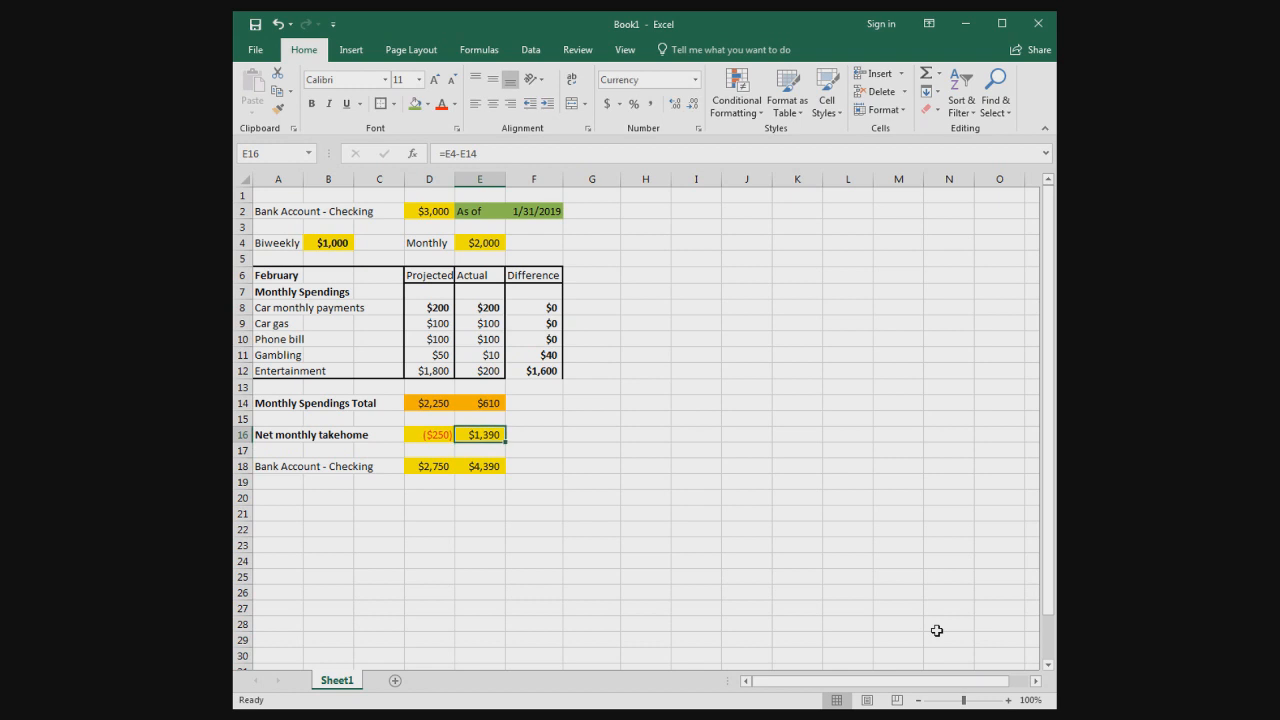
pyautogui.click(448, 154)
pyautogui.press('F4')
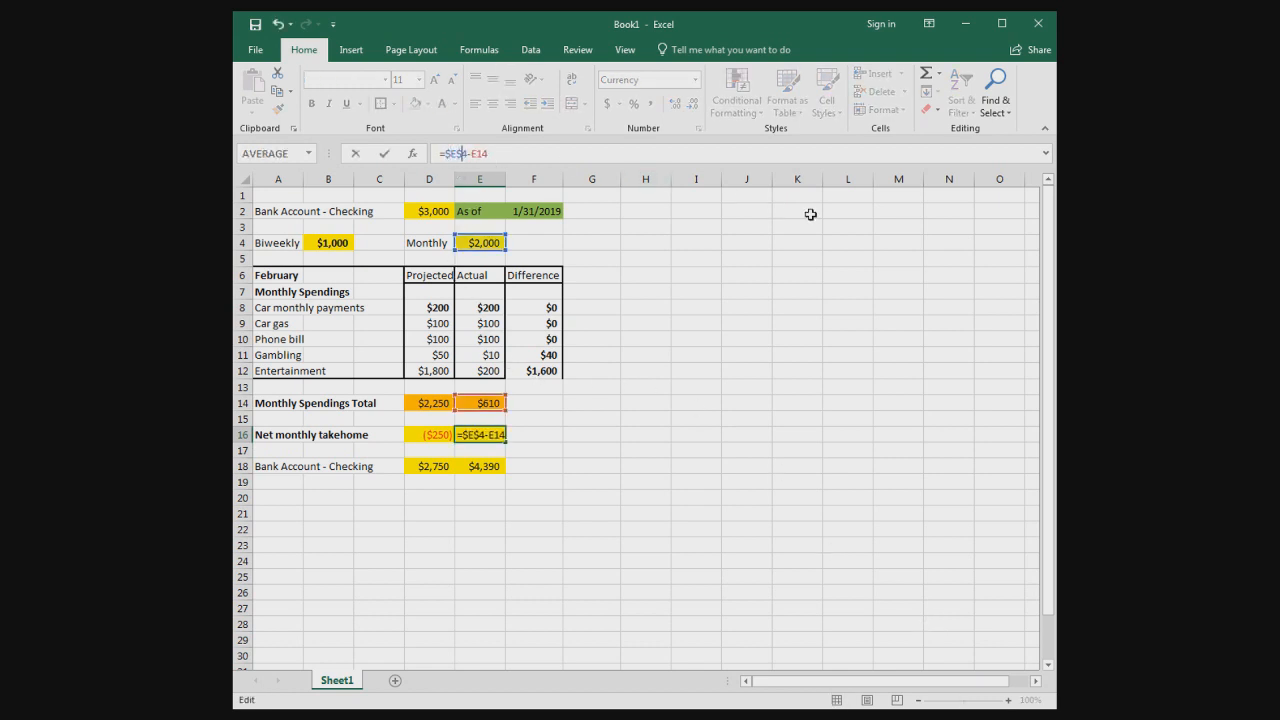
pyautogui.press('Return')
pyautogui.click(487, 243)
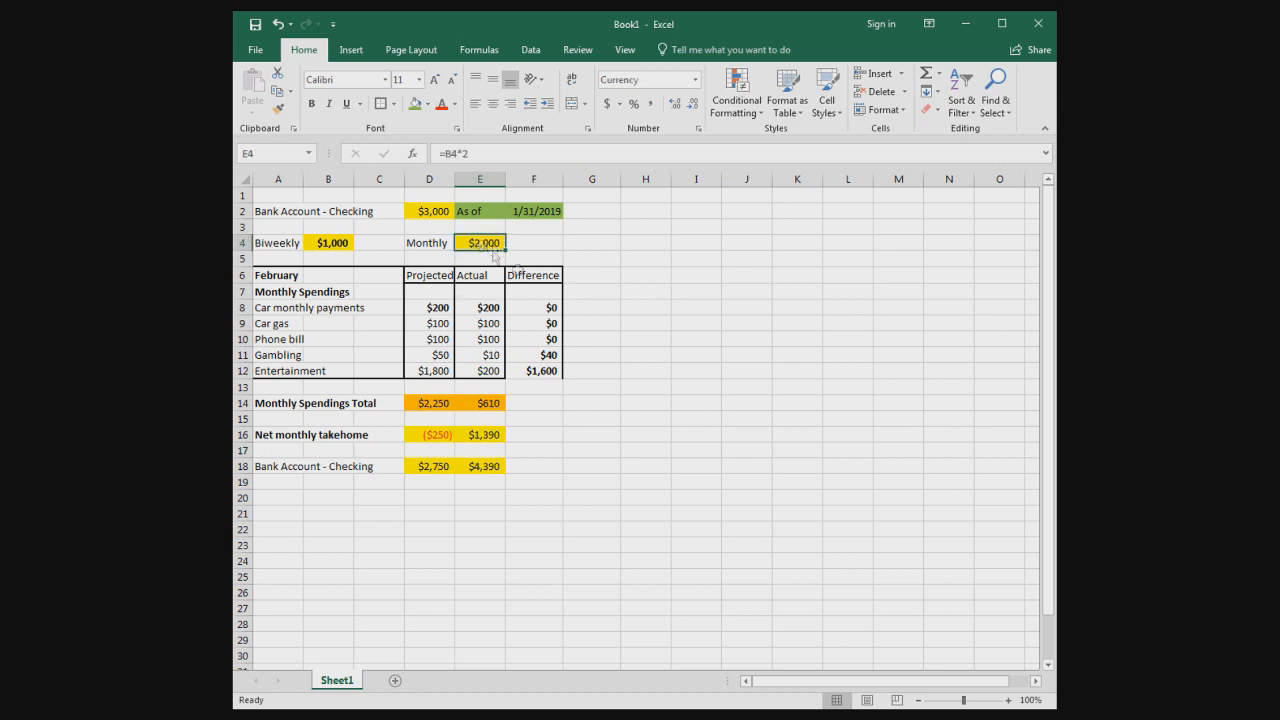
pyautogui.click(545, 481)
# Copy the whole February block A6:F18 and paste it below, starting at A20
pyautogui.click(271, 274)
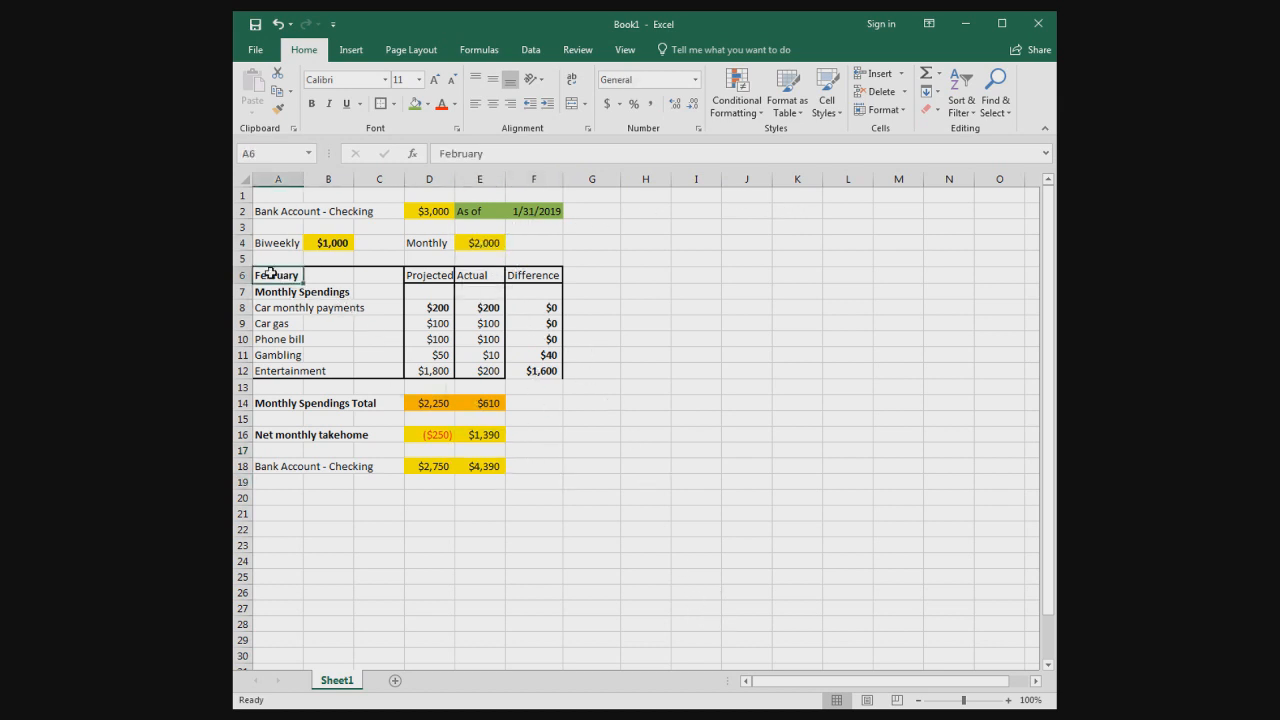
pyautogui.moveTo(271, 274); pyautogui.dragTo(543, 466)
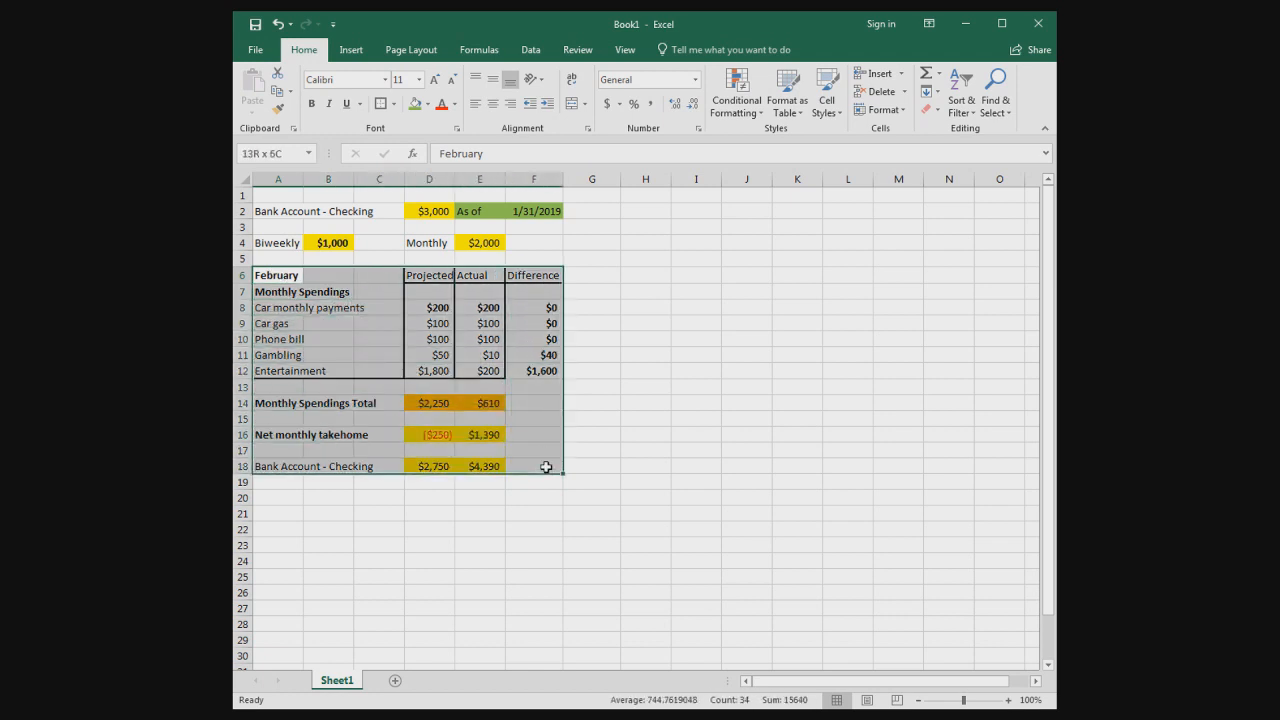
pyautogui.hotkey('ctrl', 'c')
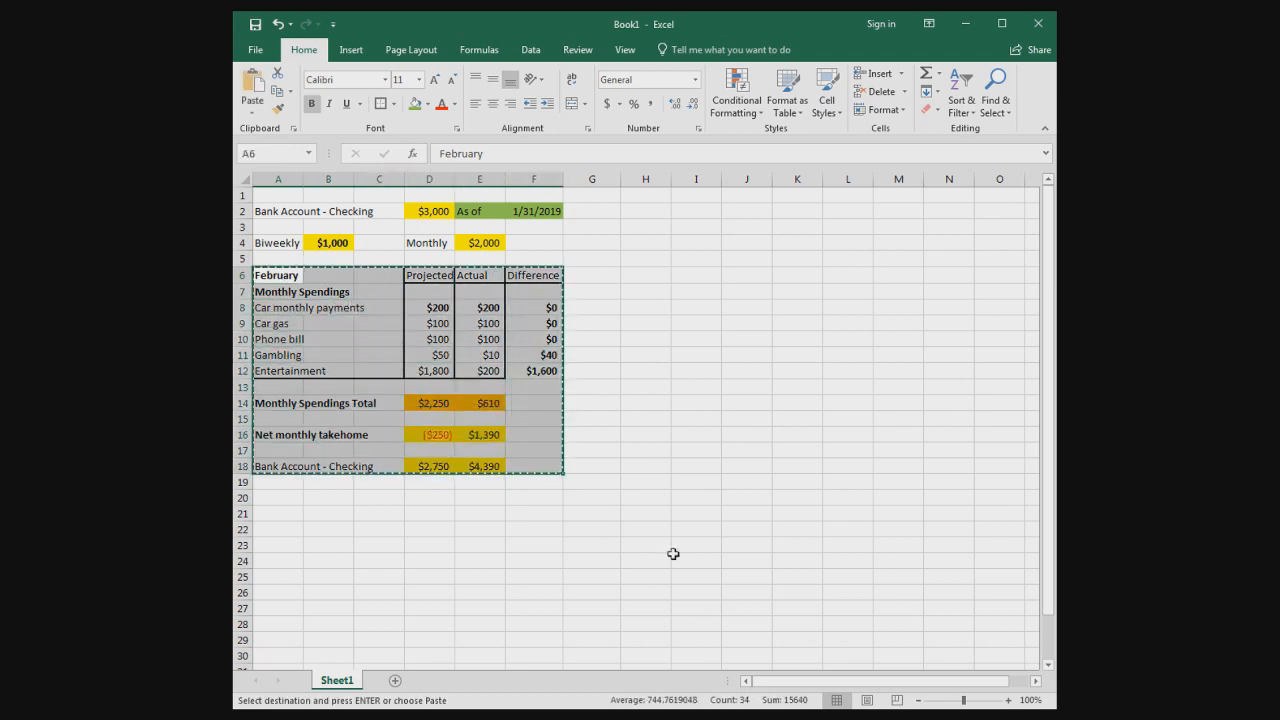
pyautogui.click(272, 497)
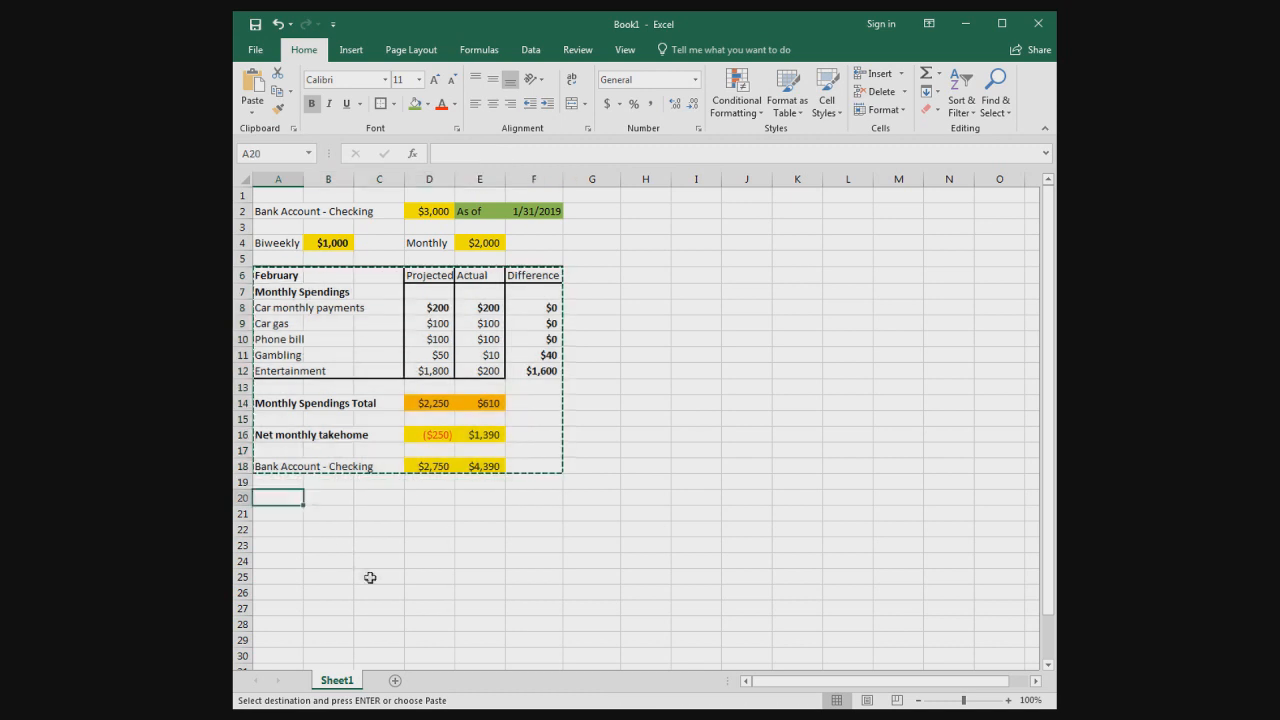
pyautogui.hotkey('ctrl', 'v')
# Change the copied block's month heading in A20 to March
pyautogui.click(294, 502)
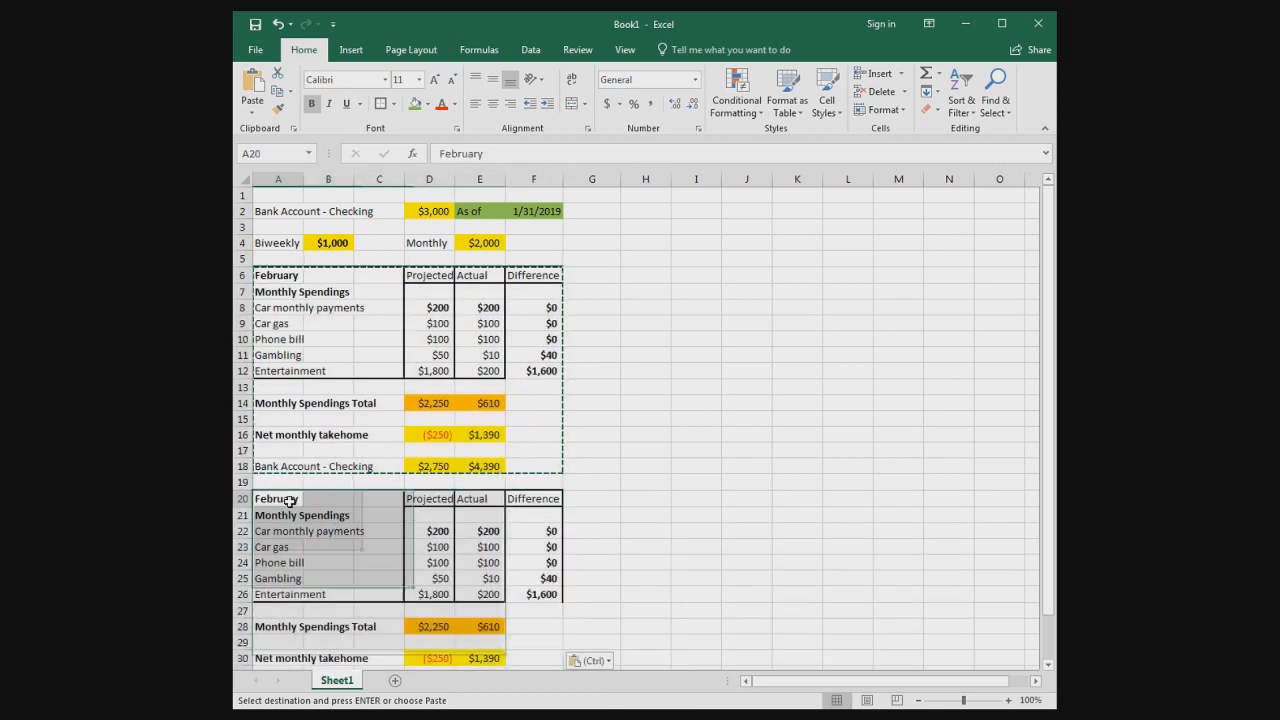
pyautogui.write('March')
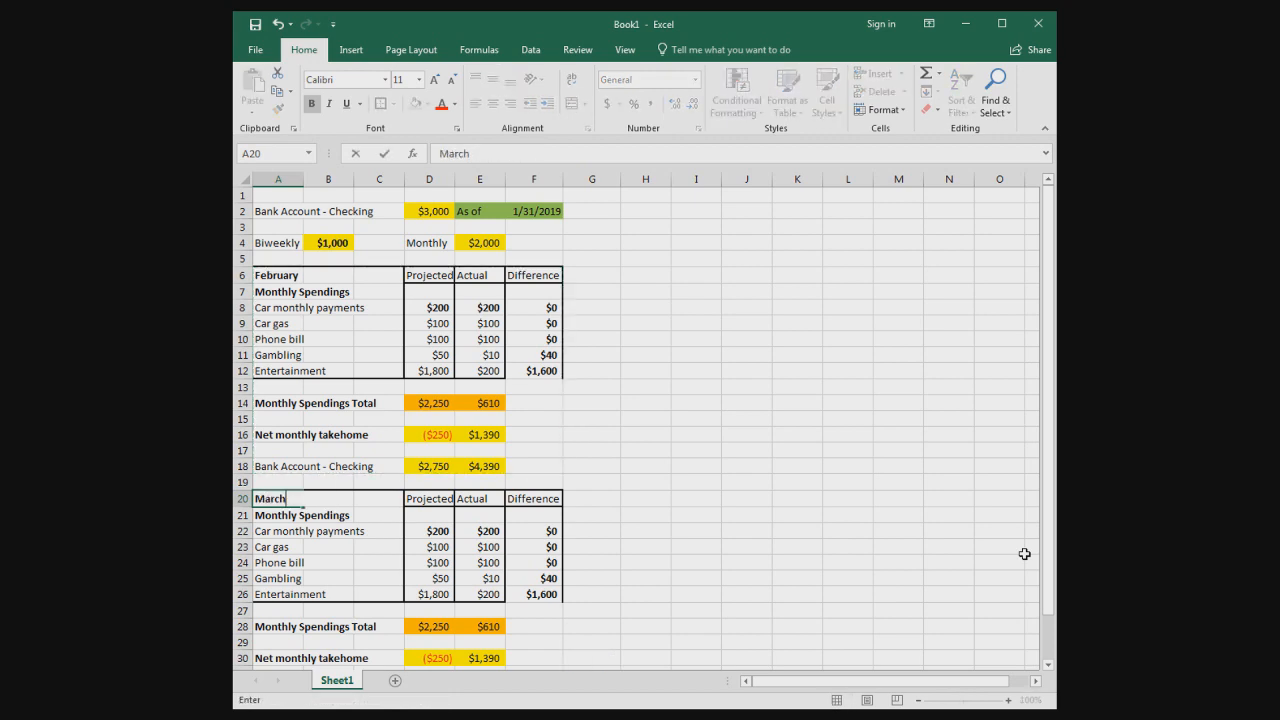
pyautogui.scroll(-2, 754, 483)
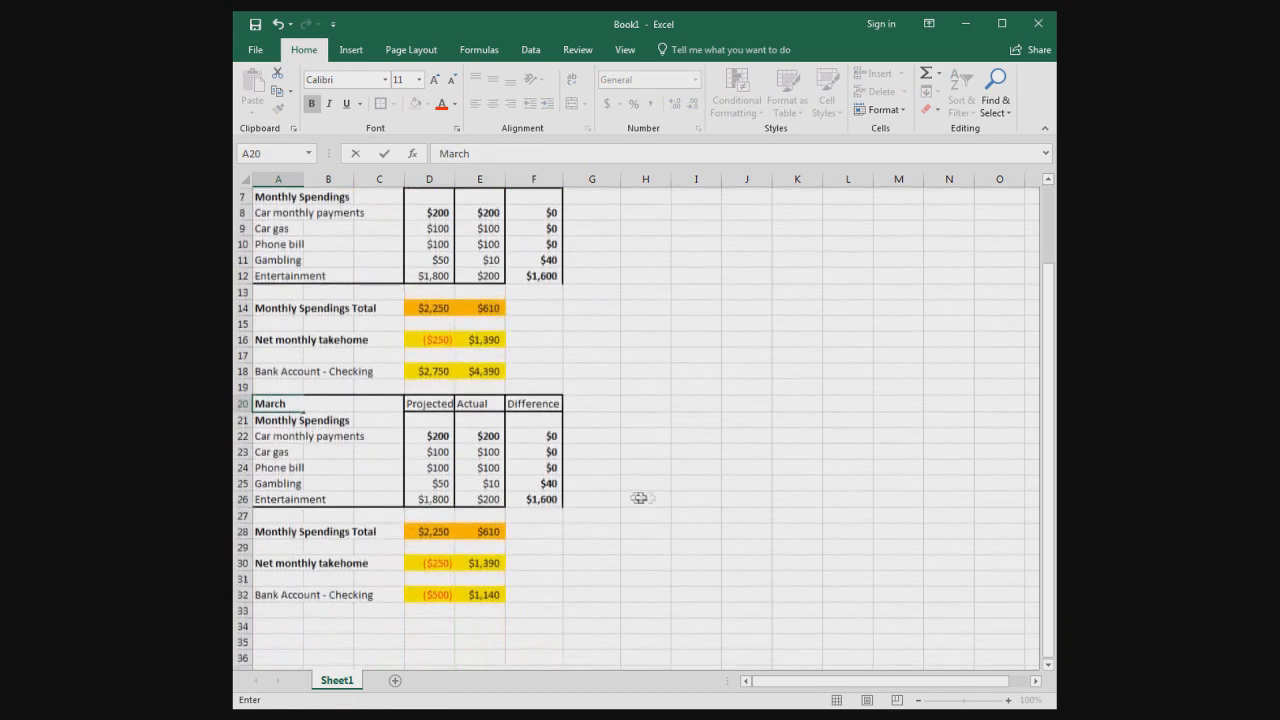
# Examine which cells the March projected net takehome formula in D30 refers to
pyautogui.click(437, 564)
pyautogui.scroll(1, 635, 488)
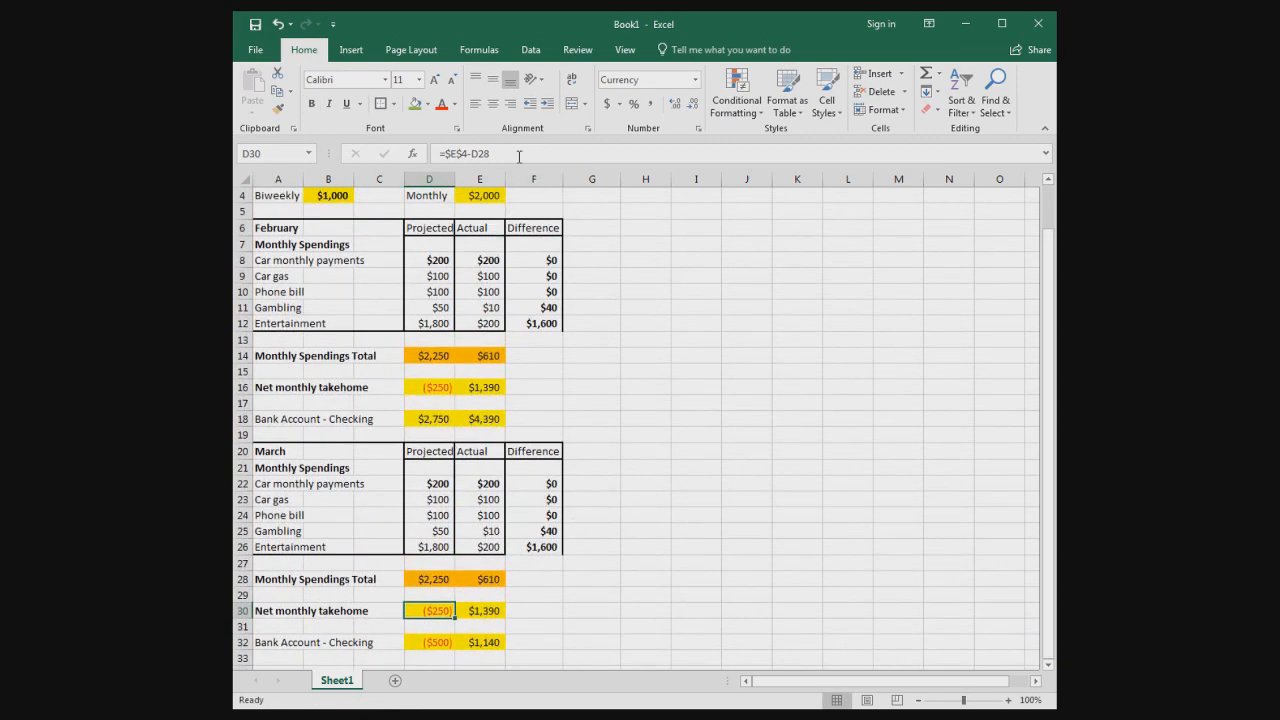
pyautogui.doubleClick(430, 610)
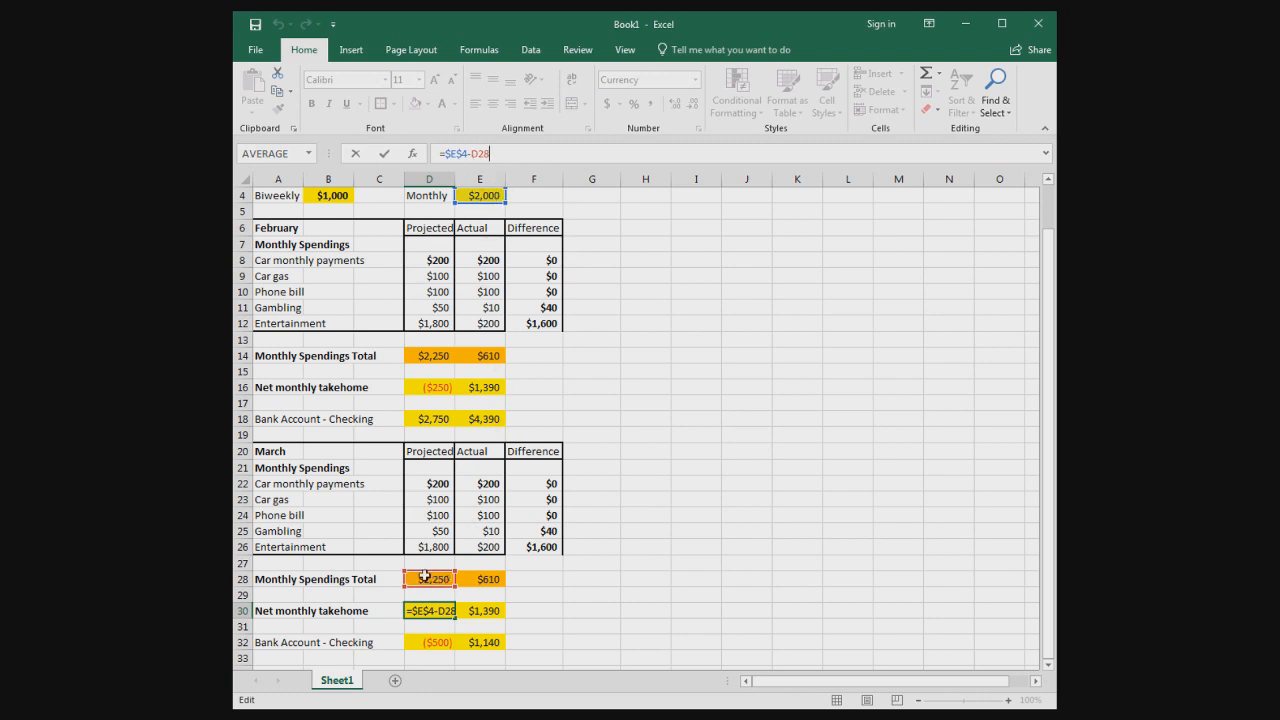
pyautogui.press('Return')
# Replace the March projected checking balance formula in D32 with =D18+D30, adding February's ending balance to March's net takehome
pyautogui.scroll(-2, 488, 599)
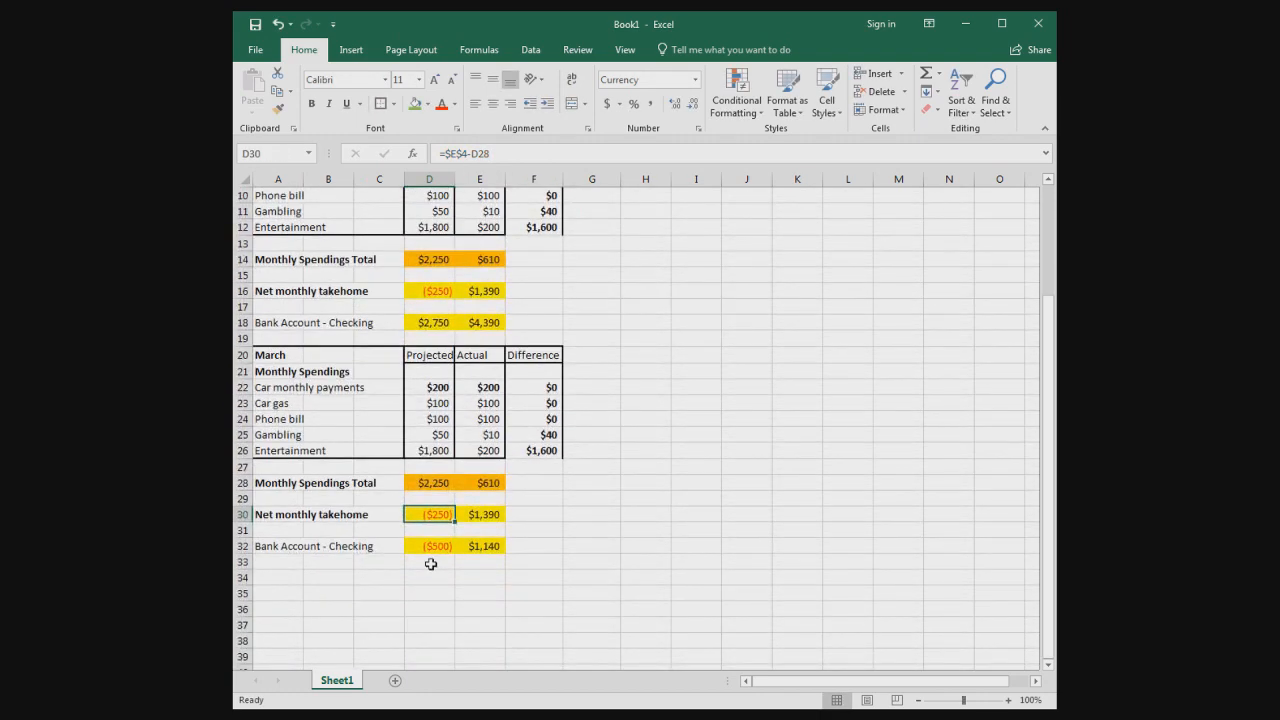
pyautogui.click(429, 546)
pyautogui.click(510, 158)
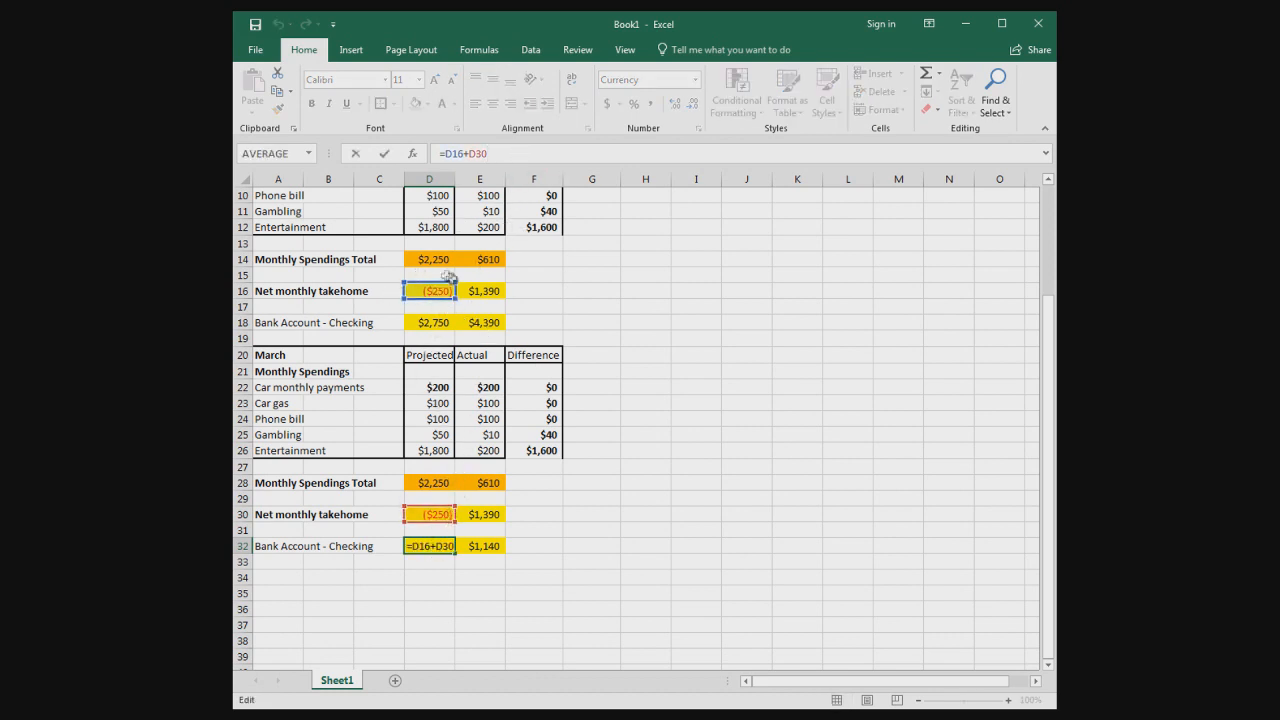
pyautogui.moveTo(510, 154); pyautogui.dragTo(444, 154)
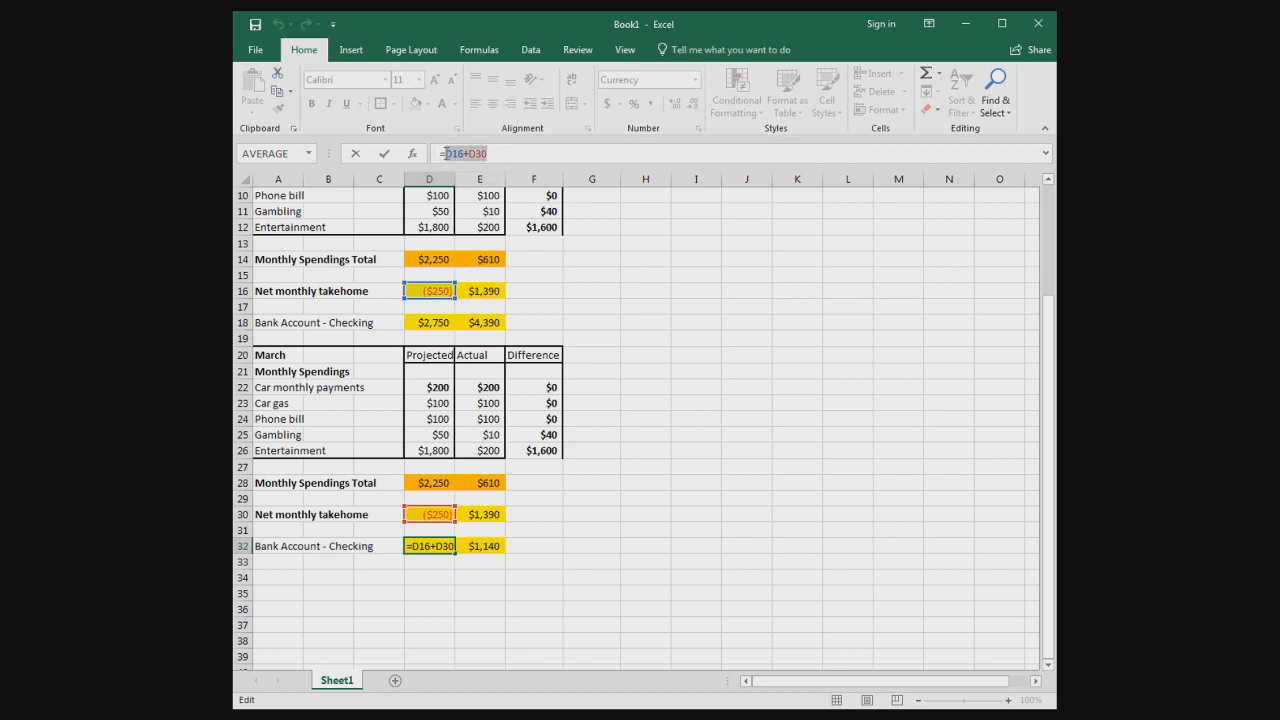
pyautogui.press('BackSpace')
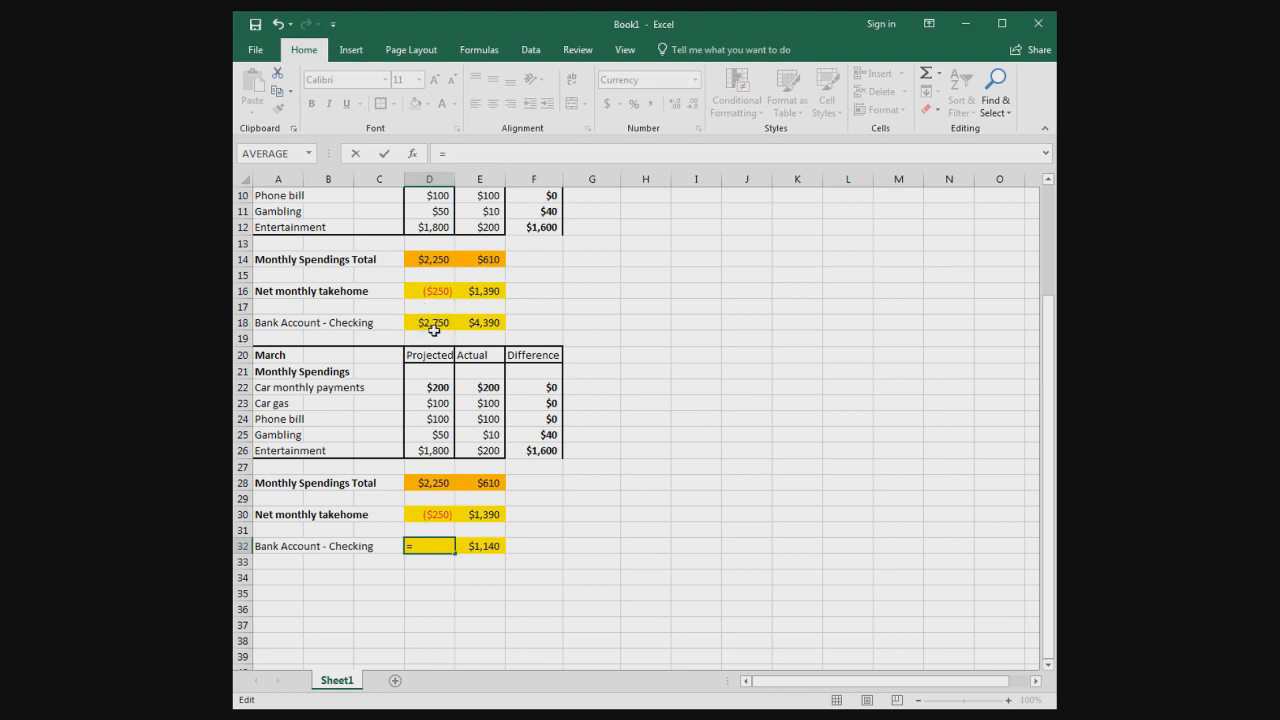
pyautogui.click(433, 324)
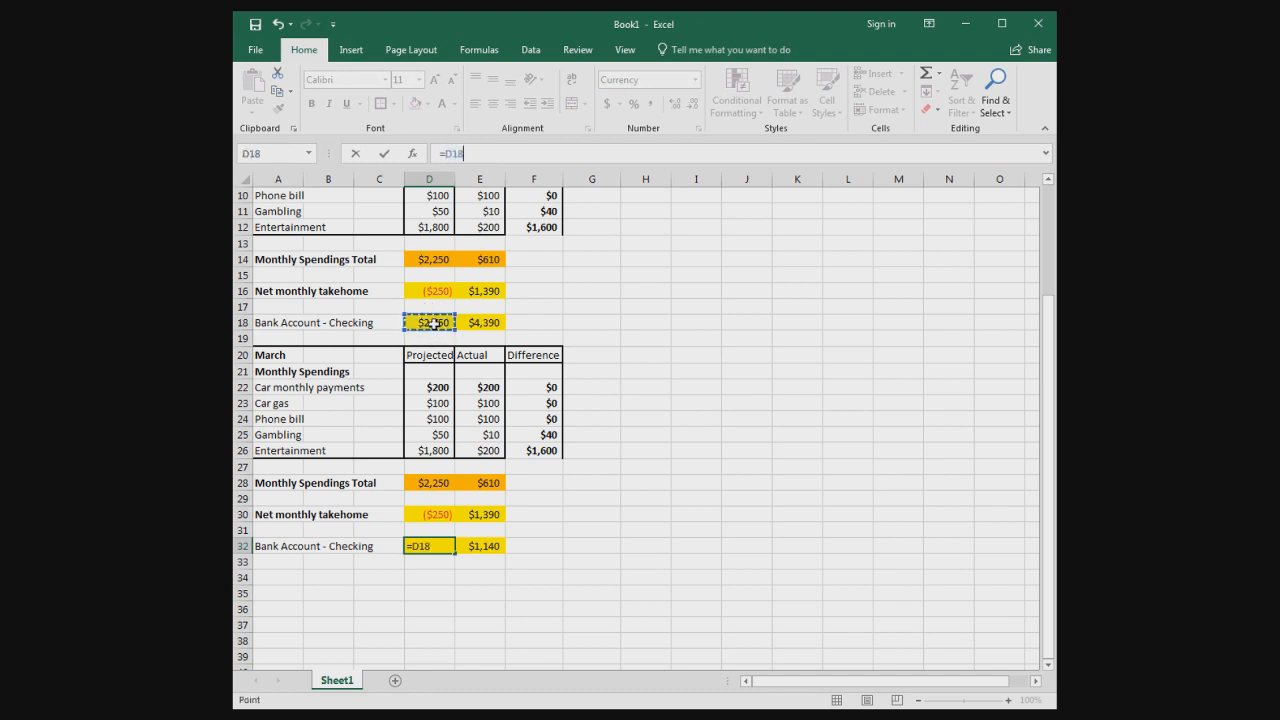
pyautogui.write('+')
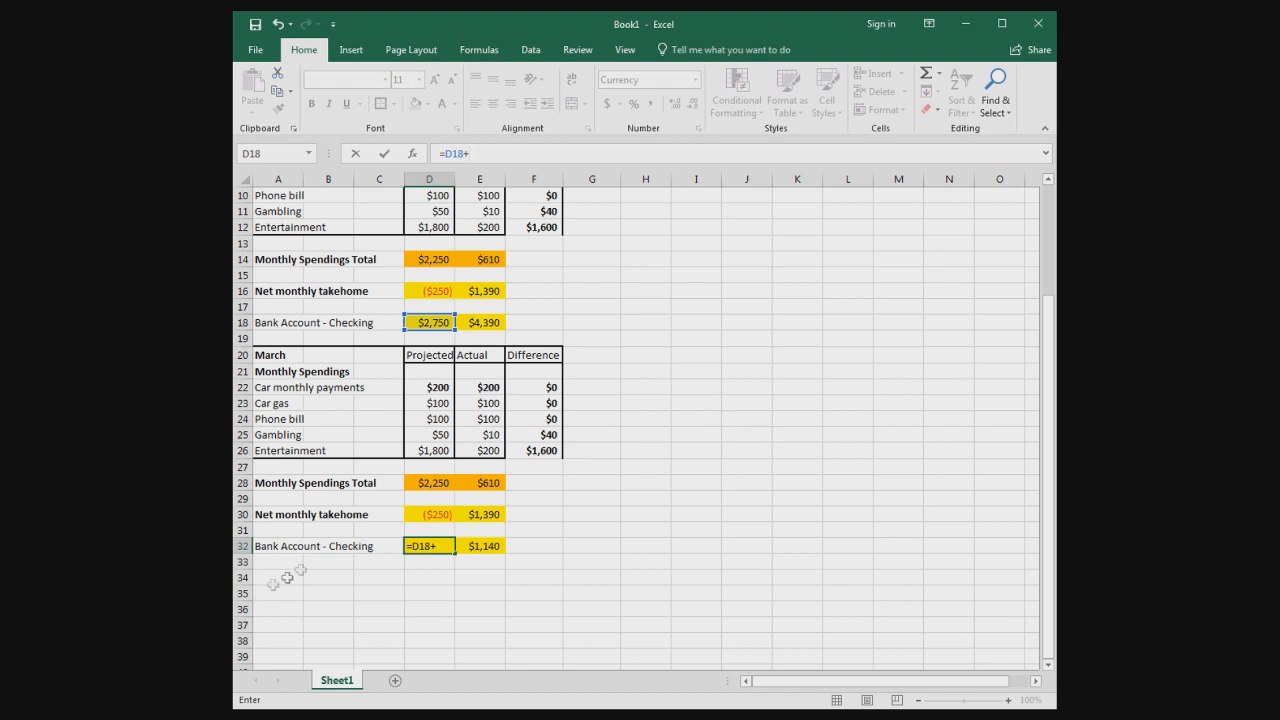
pyautogui.click(430, 512)
pyautogui.press('Return')
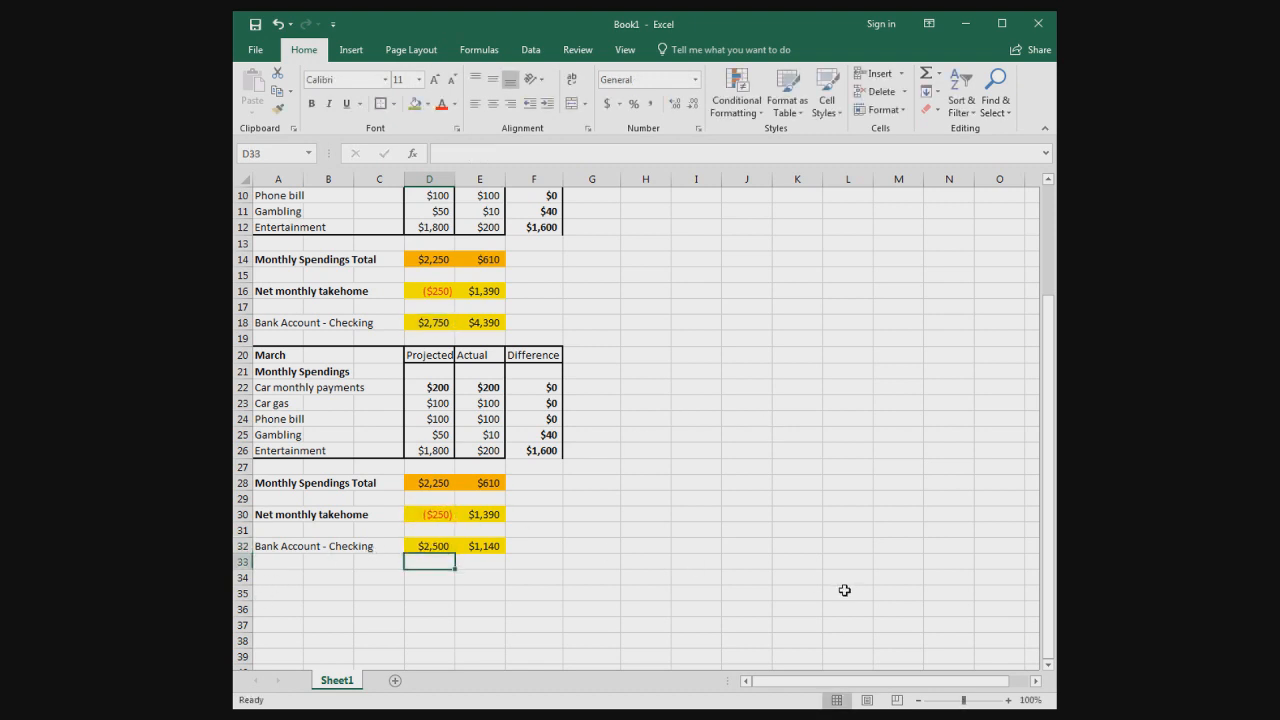
# Replace the March actual checking balance formula in E32 with =E18+E30, adding February's actual ending balance to March's actual net takehome
pyautogui.press('Up')
pyautogui.press('Right')
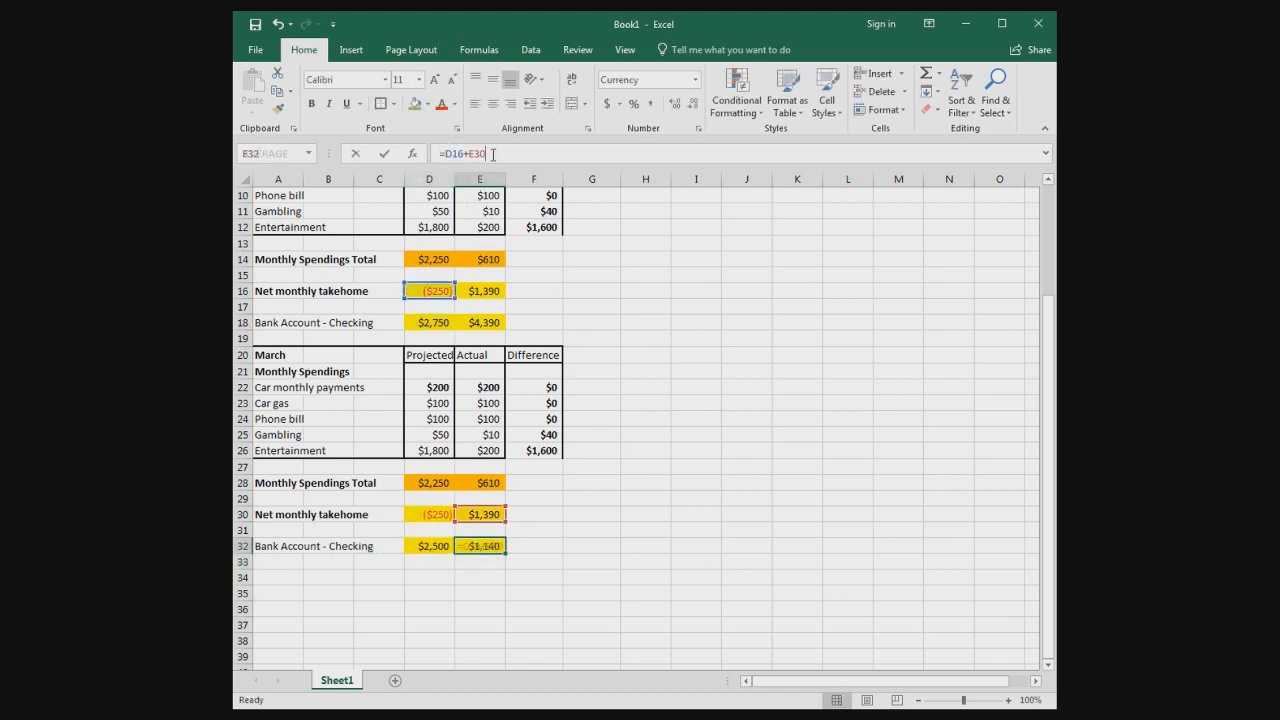
pyautogui.press('Delete')
pyautogui.write('=')
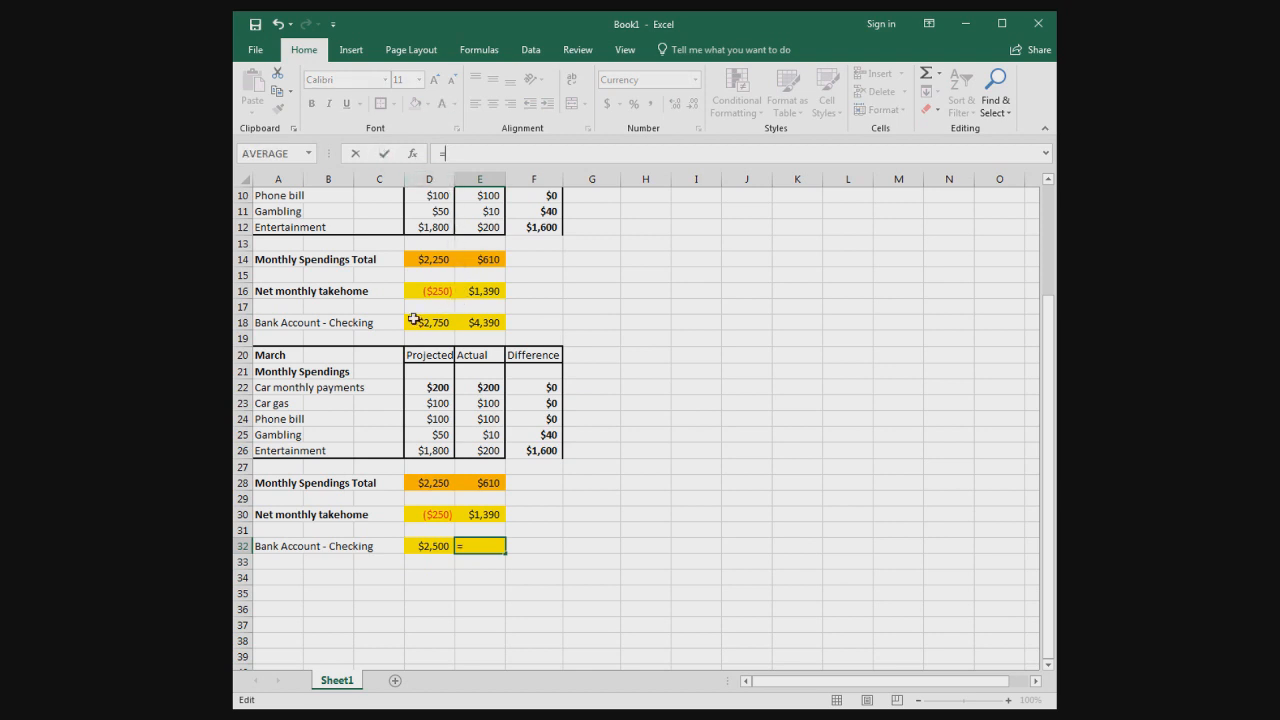
pyautogui.click(487, 320)
pyautogui.write('+')
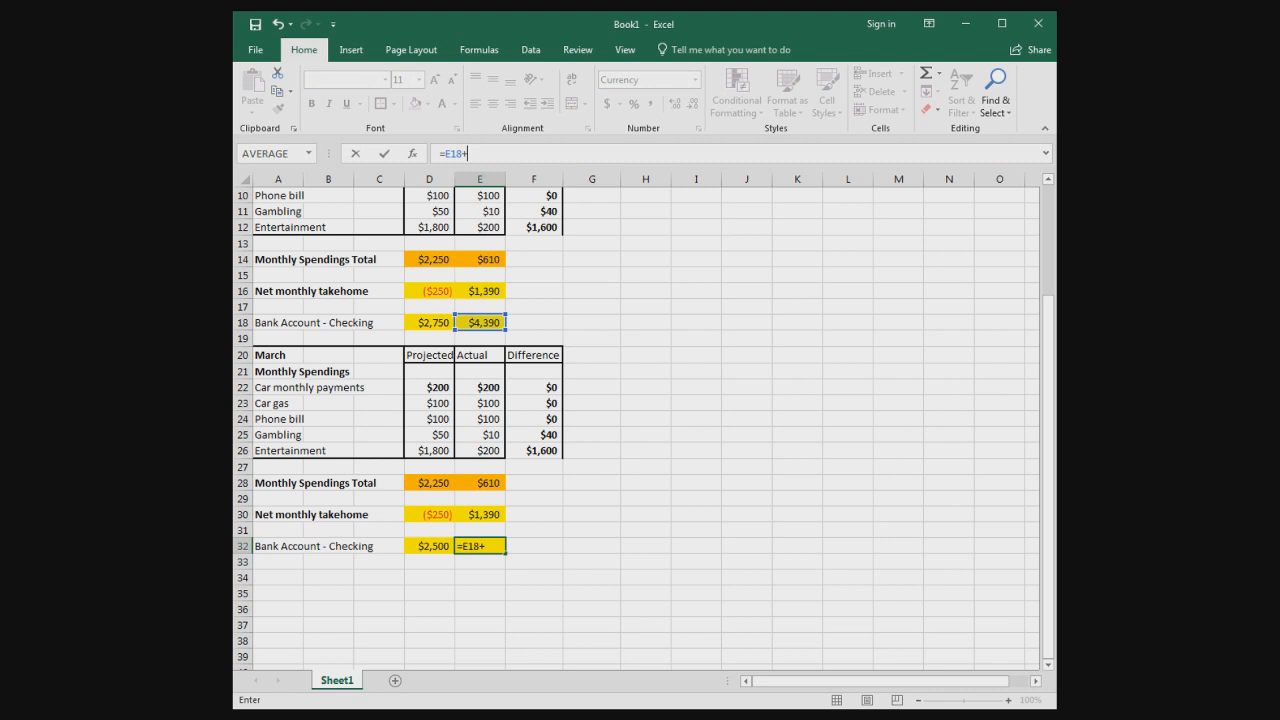
pyautogui.click(495, 515)
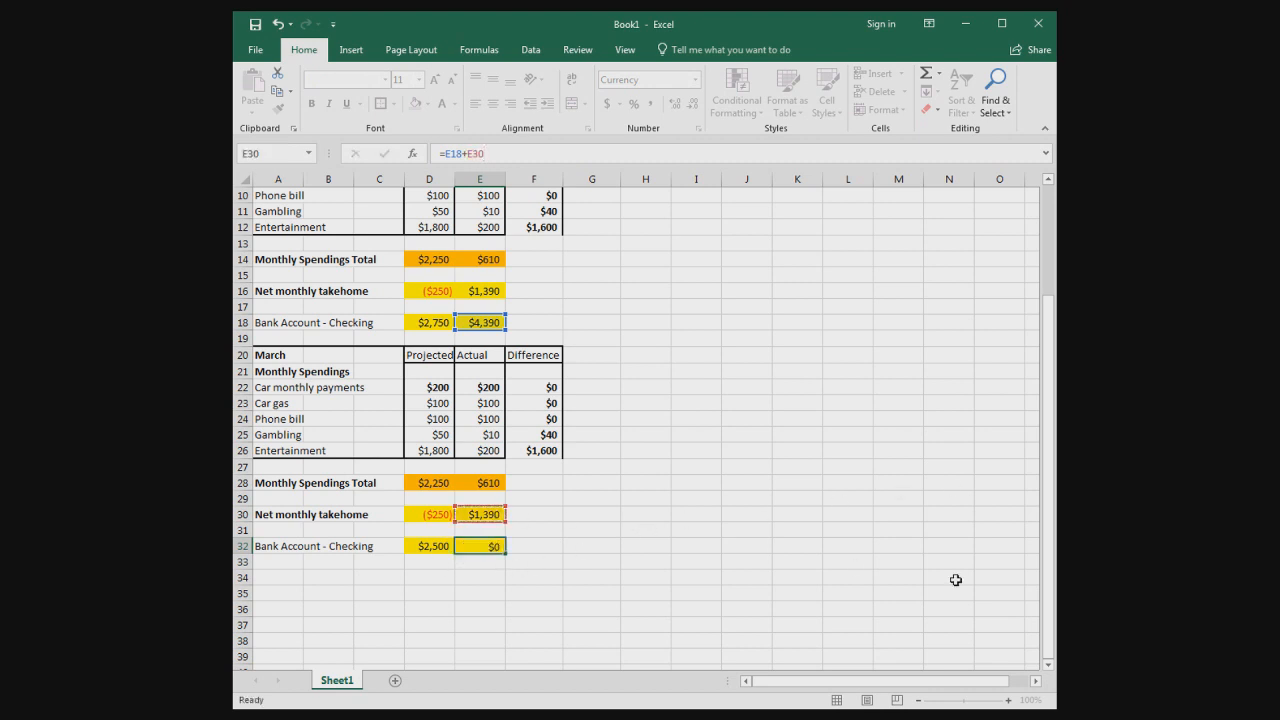
pyautogui.press('Return')
# Set the March projected Entertainment spending in D26 to 500
pyautogui.scroll(1, 613, 590)
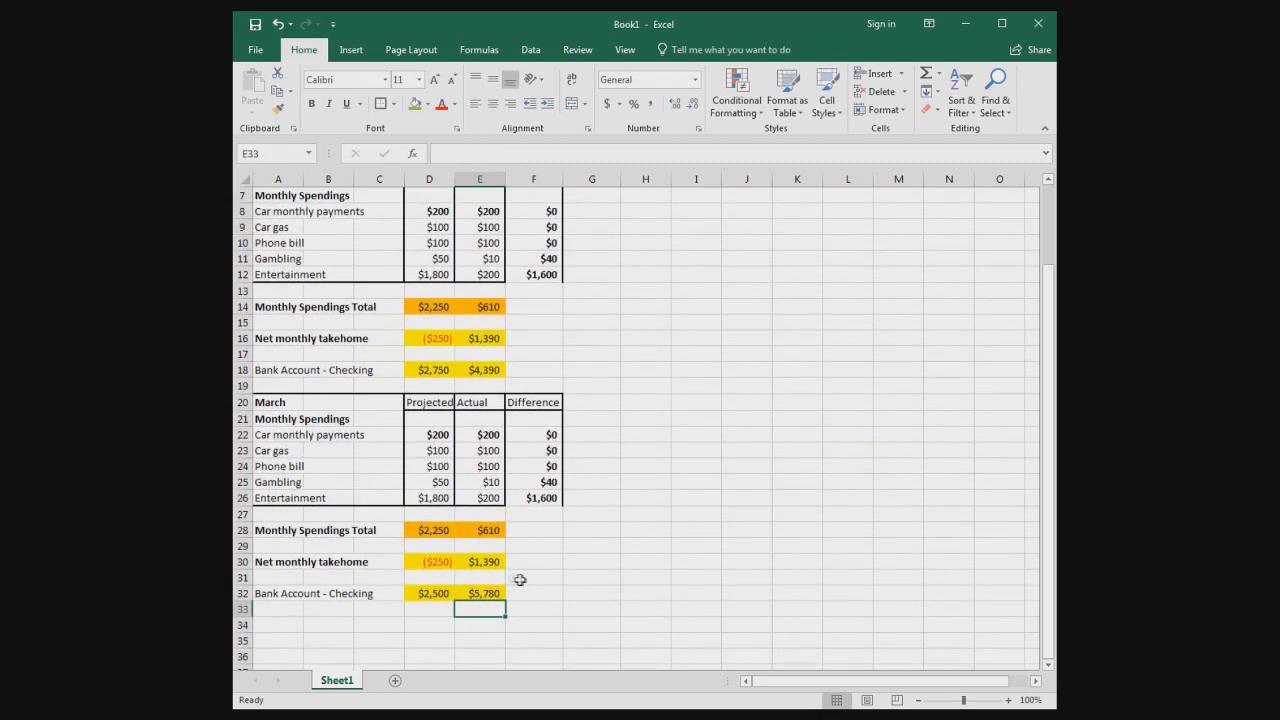
pyautogui.click(437, 497)
pyautogui.write('500')
pyautogui.press('Return')
pyautogui.scroll(1, 779, 522)
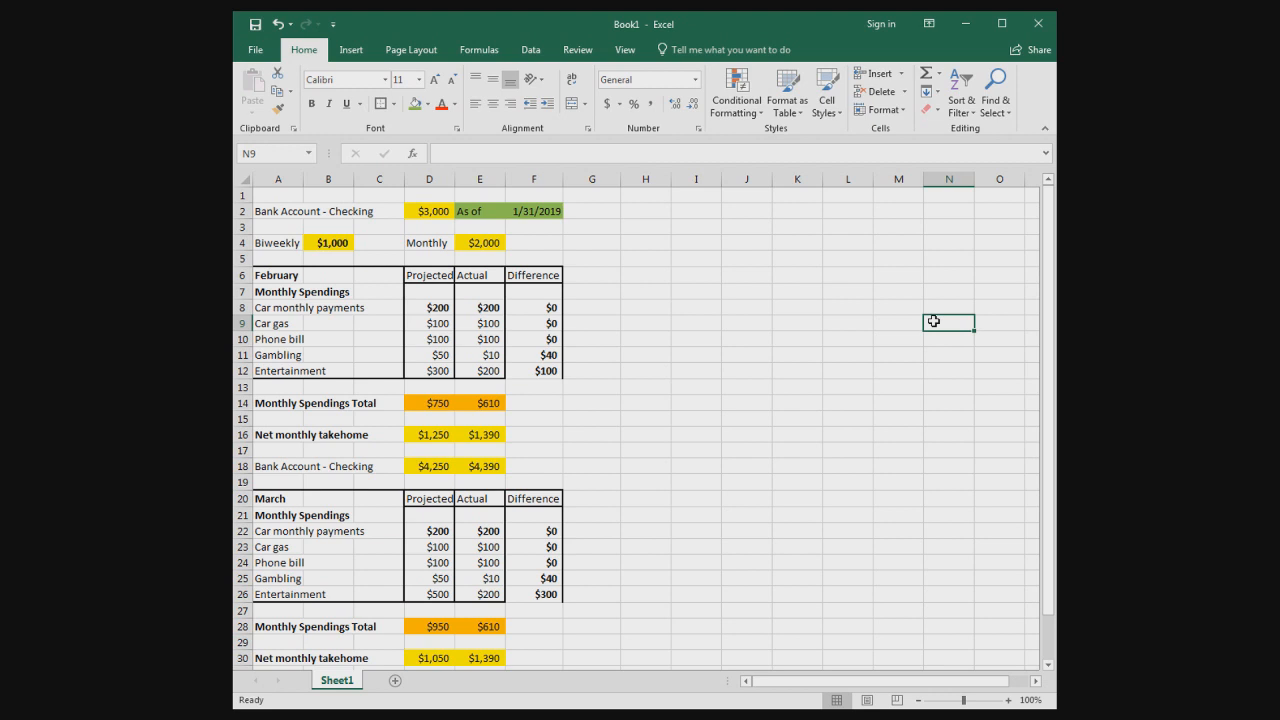
pyautogui.moveTo(335, 280); pyautogui.dragTo(555, 372)
pyautogui.click(780, 430)
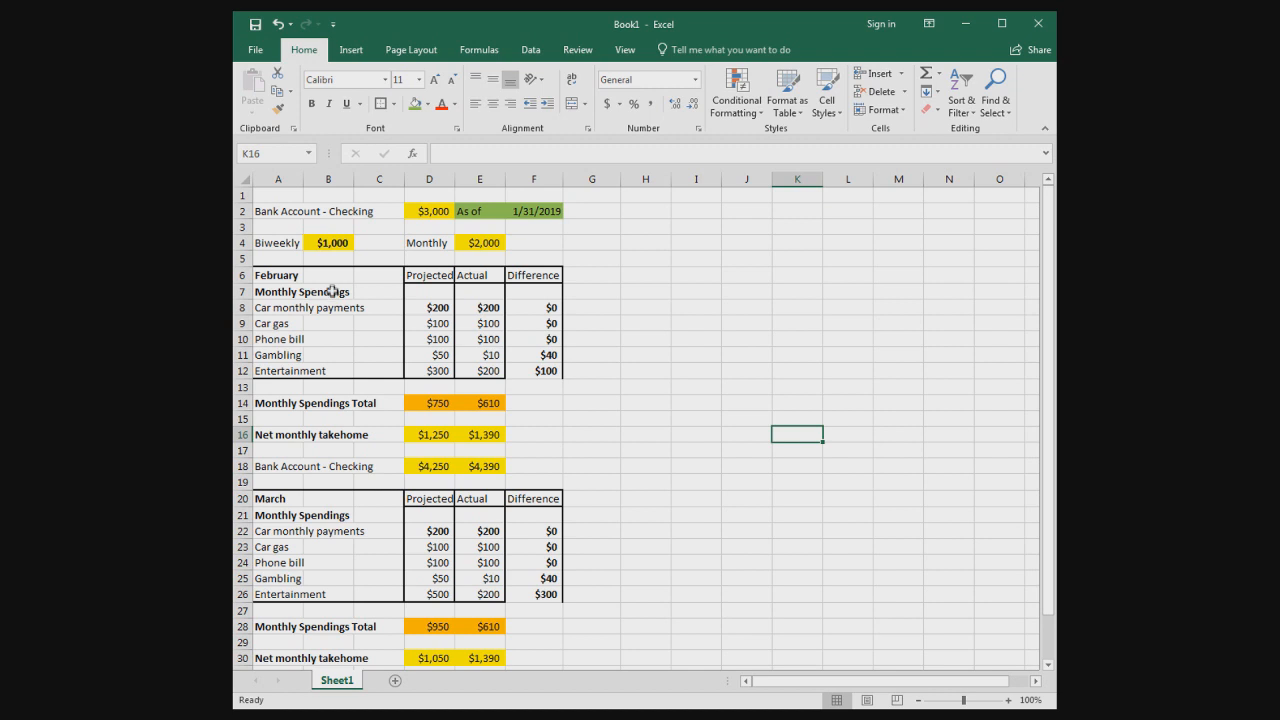
pyautogui.moveTo(366, 277); pyautogui.dragTo(540, 370)
pyautogui.click(750, 420)
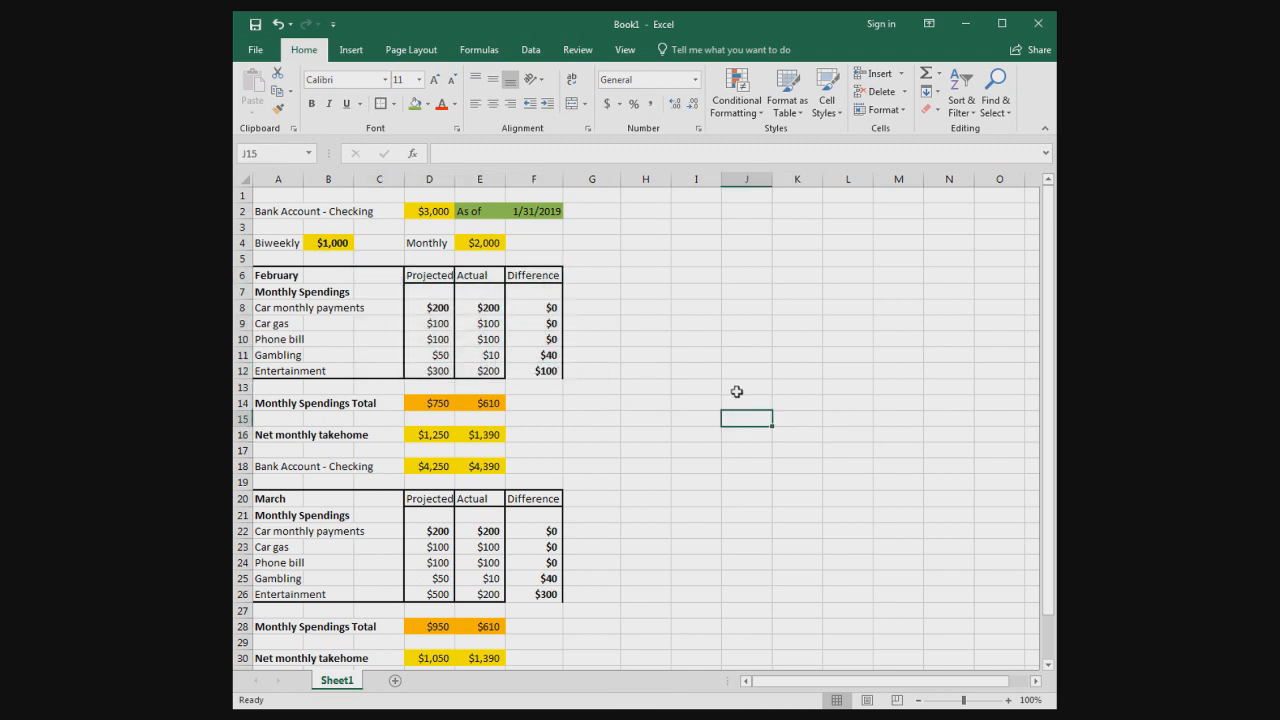
pyautogui.click(756, 355)
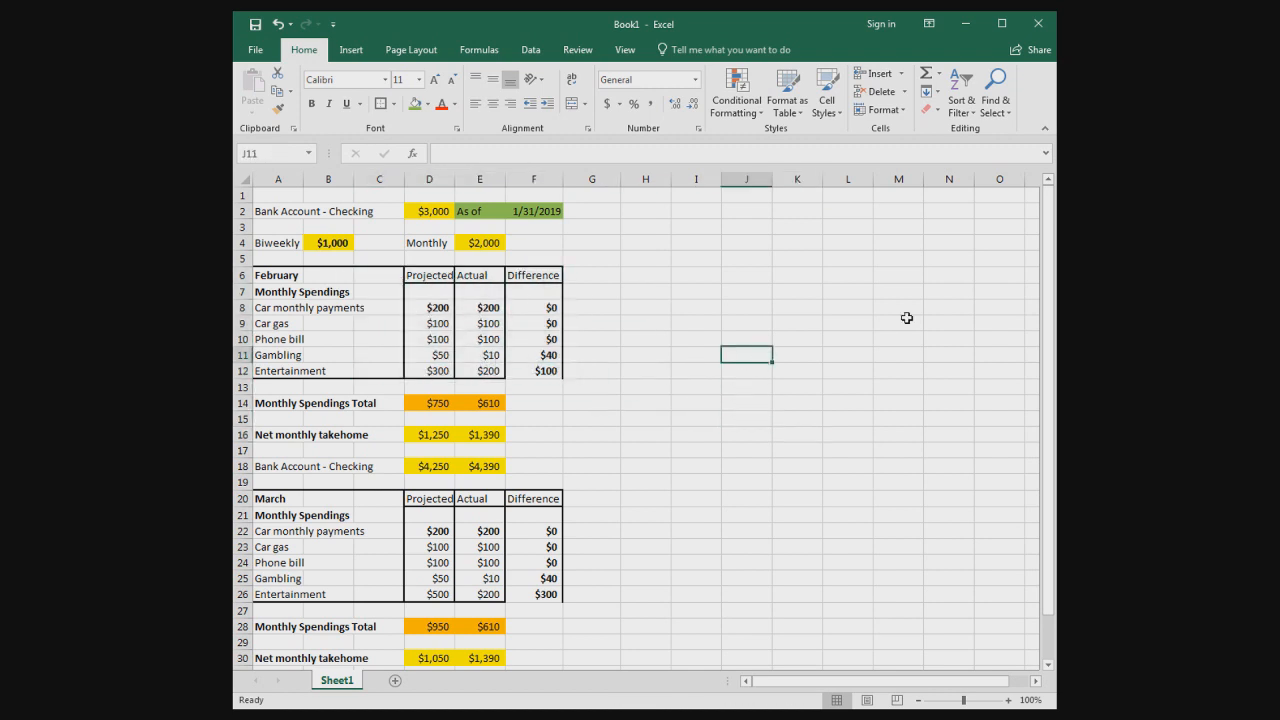